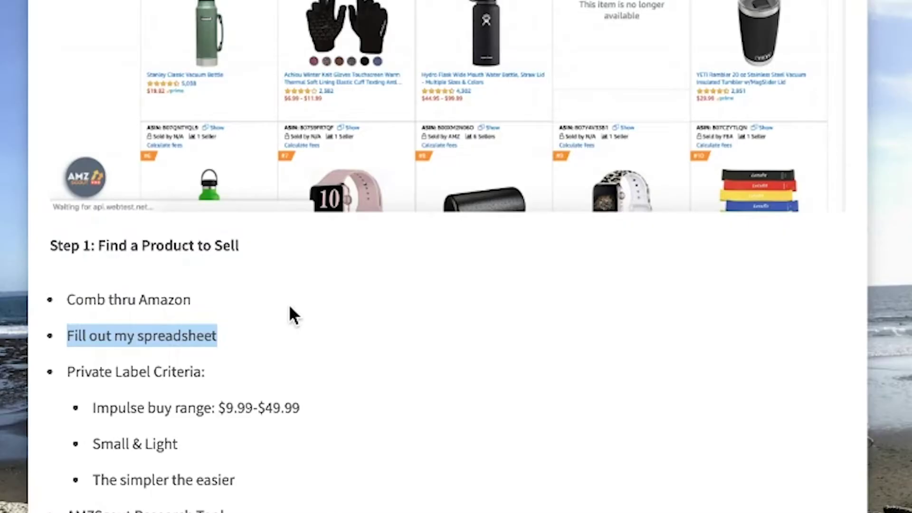
- Go through the Private Label Criteria in Step 1, highlighting the heading, impulse buy range, Small & Light, and The simpler the easier
scroll(291, 314, "down", 3)
double_click(168, 261)
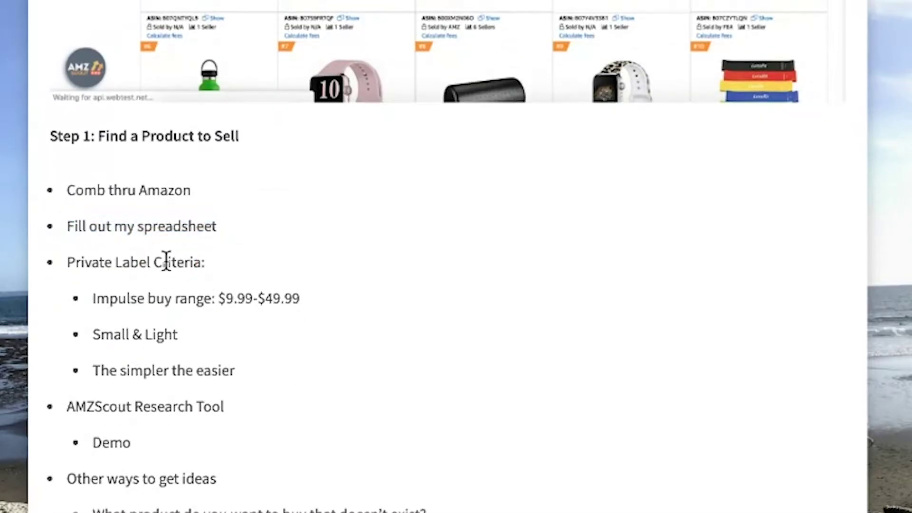
triple_click(179, 262)
scroll(344, 269, "down", 2)
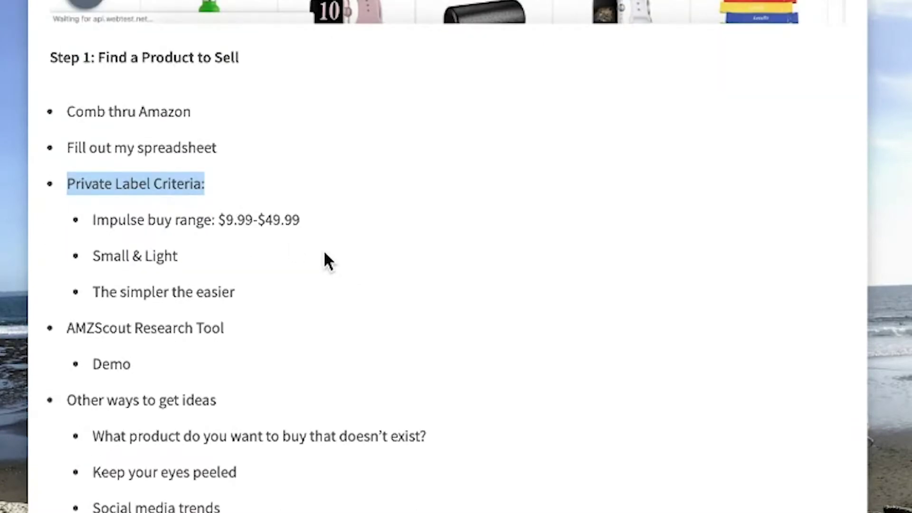
left_click(221, 220)
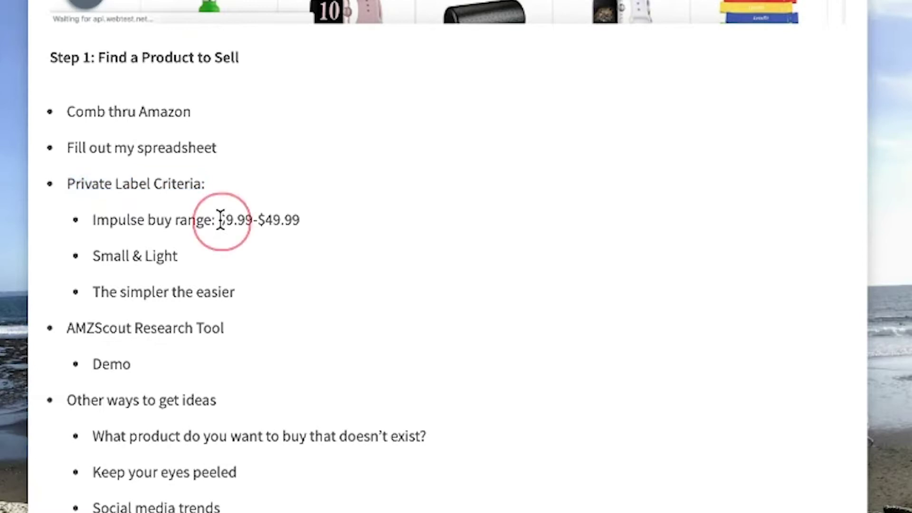
left_click_drag(221, 219, 311, 224)
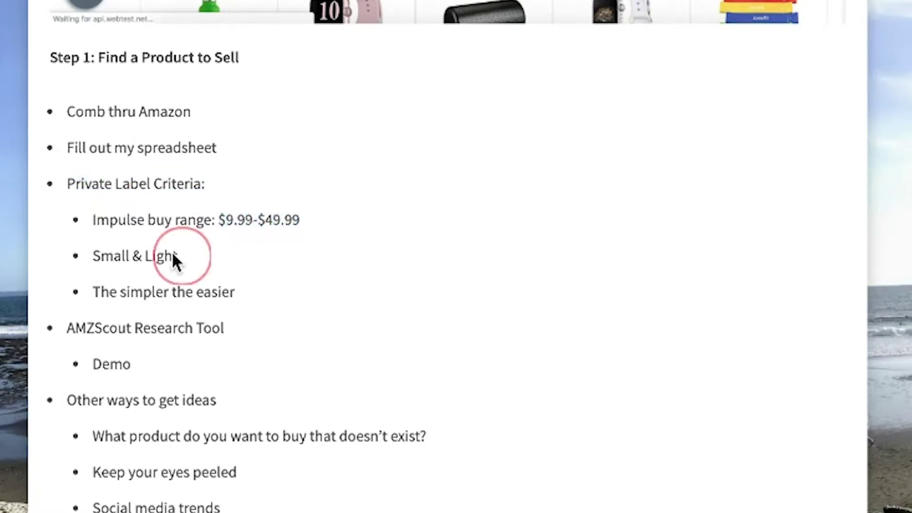
left_click_drag(176, 256, 94, 256)
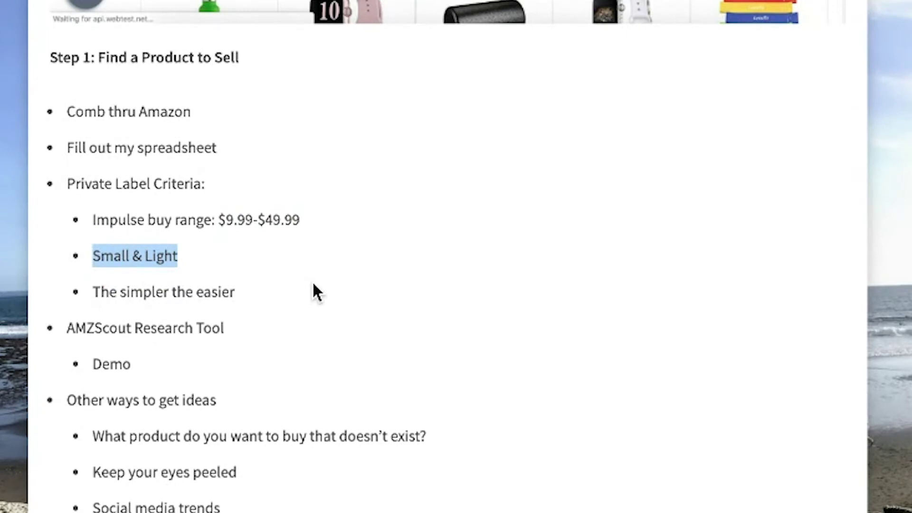
left_click_drag(235, 294, 82, 295)
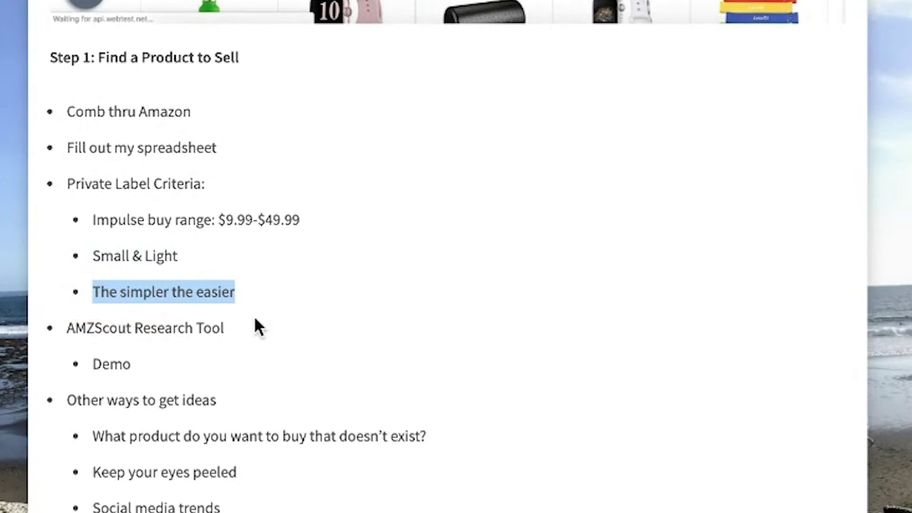
left_click(291, 324)
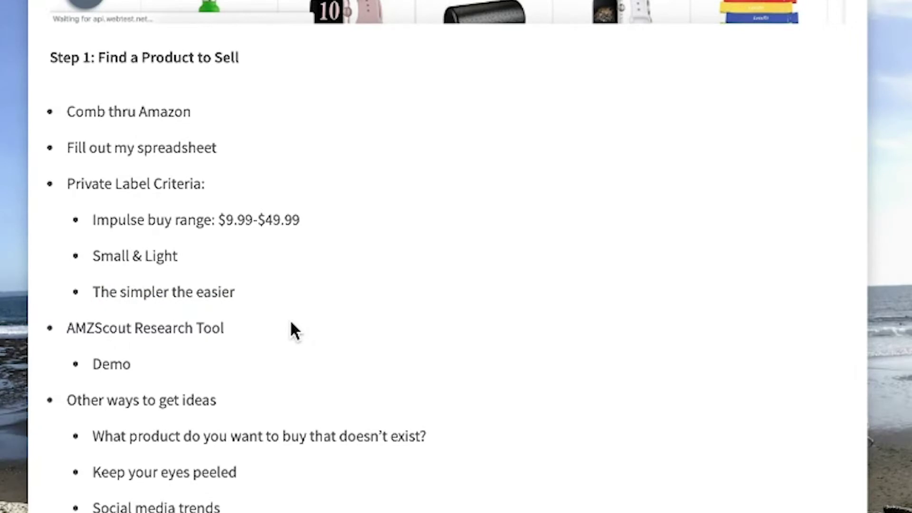
- Highlight the AMZScout Research Tool bullet in the Step 1 outline
scroll(291, 324, "down", 1)
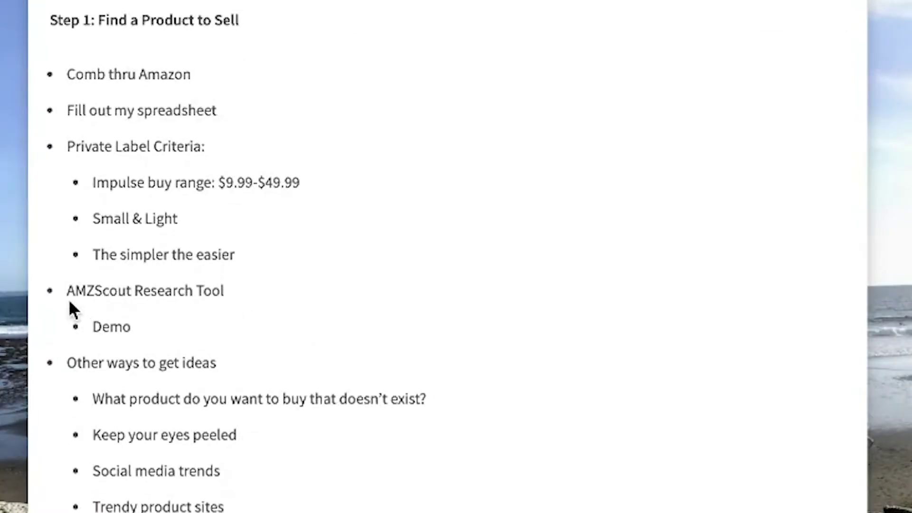
left_click_drag(64, 290, 233, 313)
left_click(231, 289)
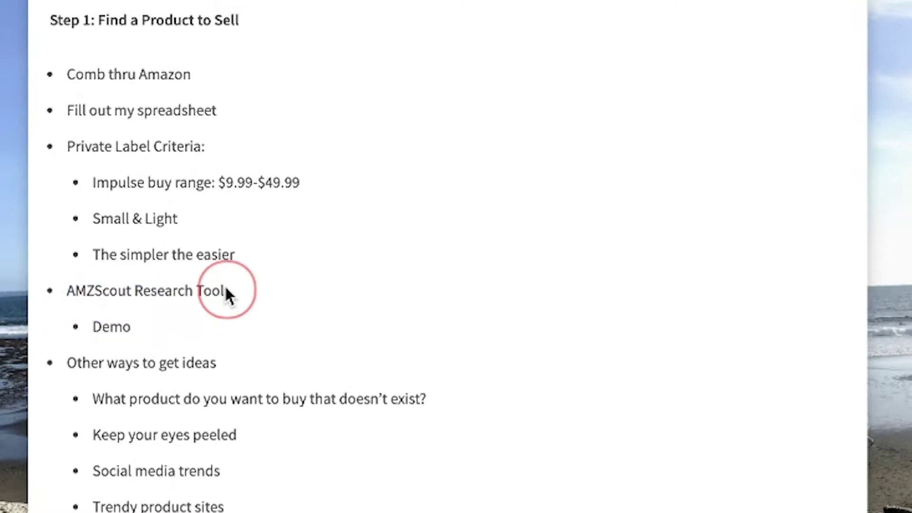
triple_click(224, 284)
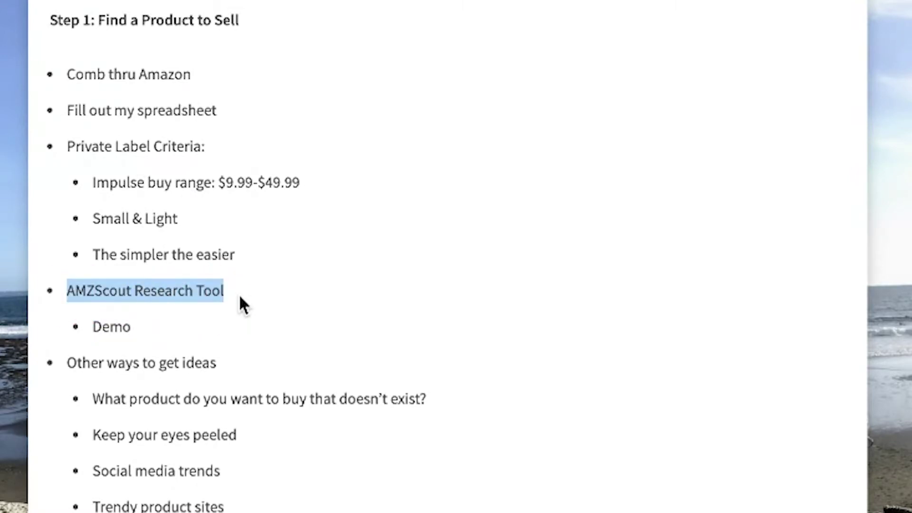
scroll(240, 287, "down", 5)
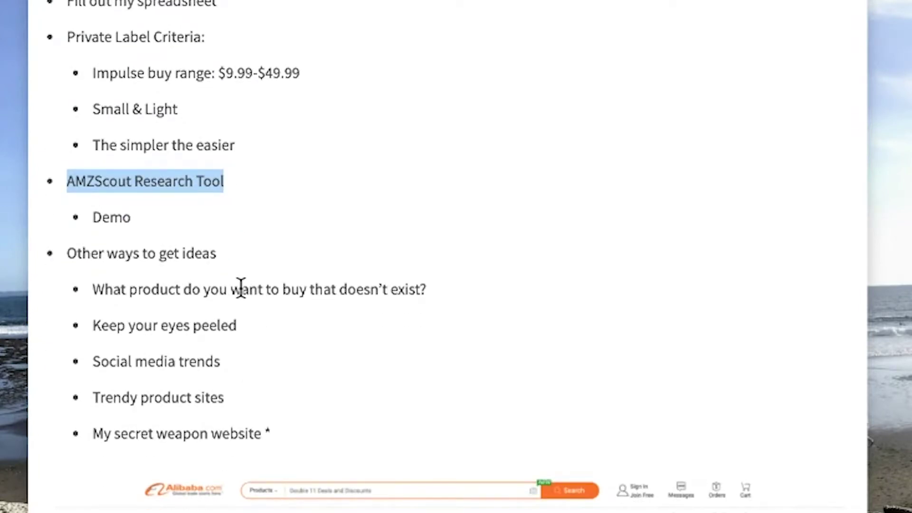
- Go through the bullets under Other ways to get ideas, from the nonexistent product question to My secret weapon website
left_click_drag(90, 293, 444, 298)
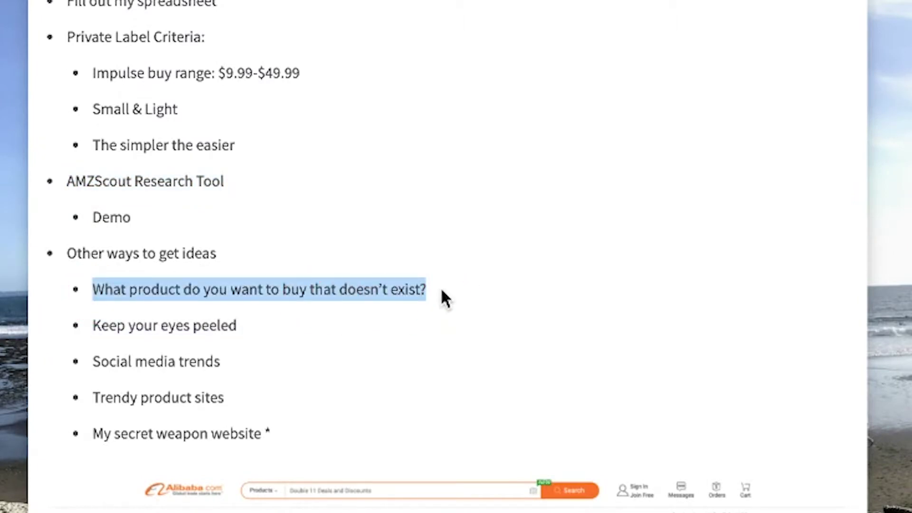
triple_click(177, 325)
scroll(273, 336, "down", 1)
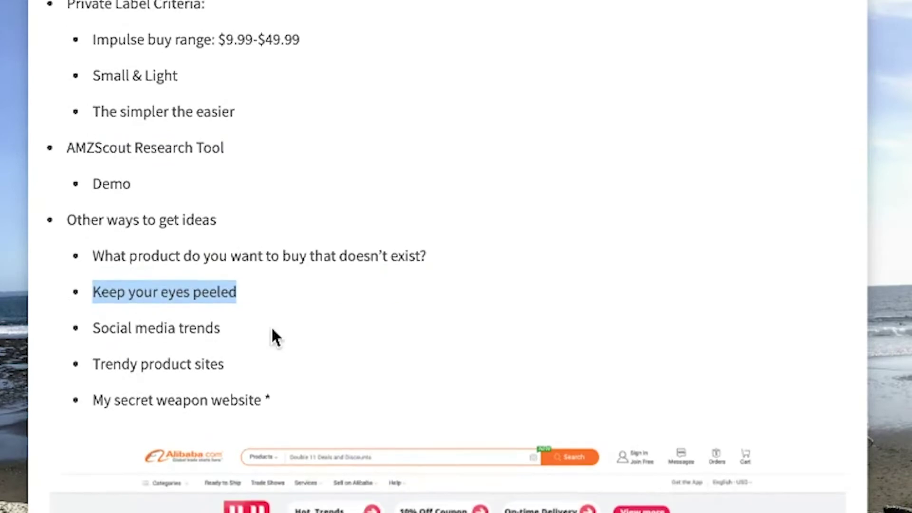
triple_click(148, 321)
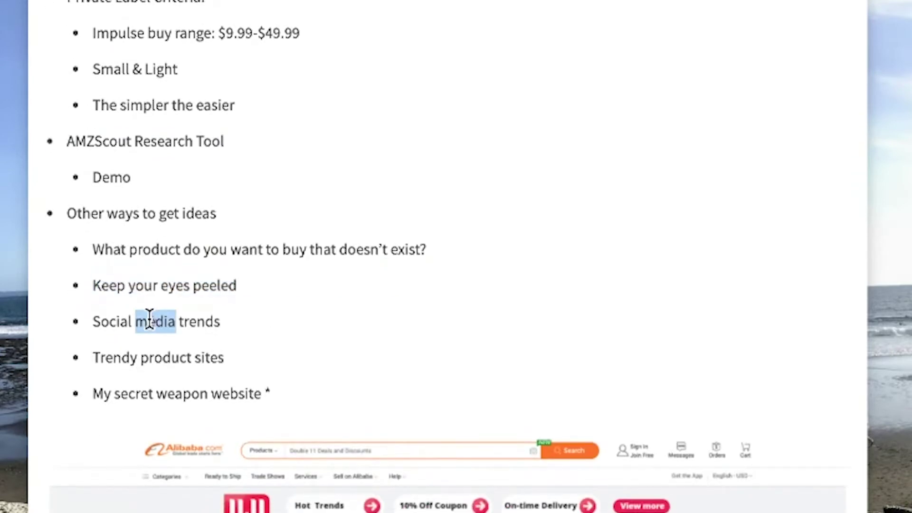
left_click(289, 323)
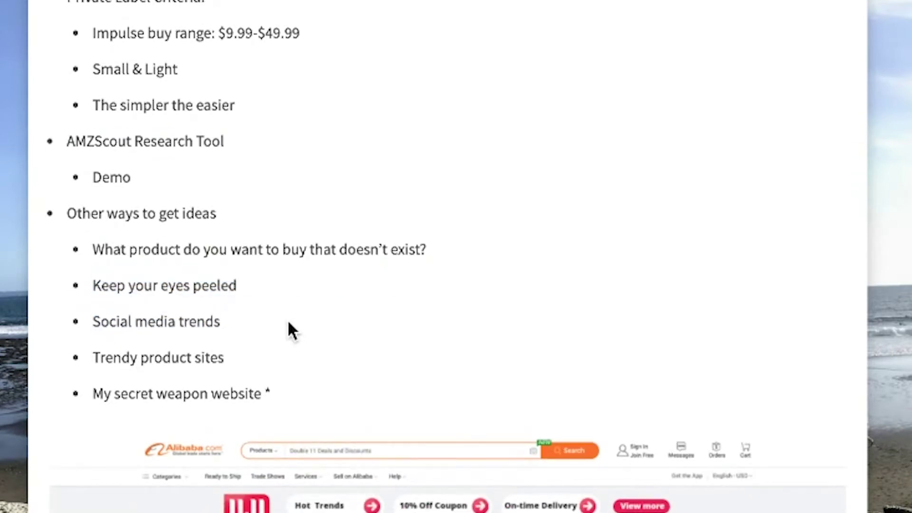
triple_click(175, 360)
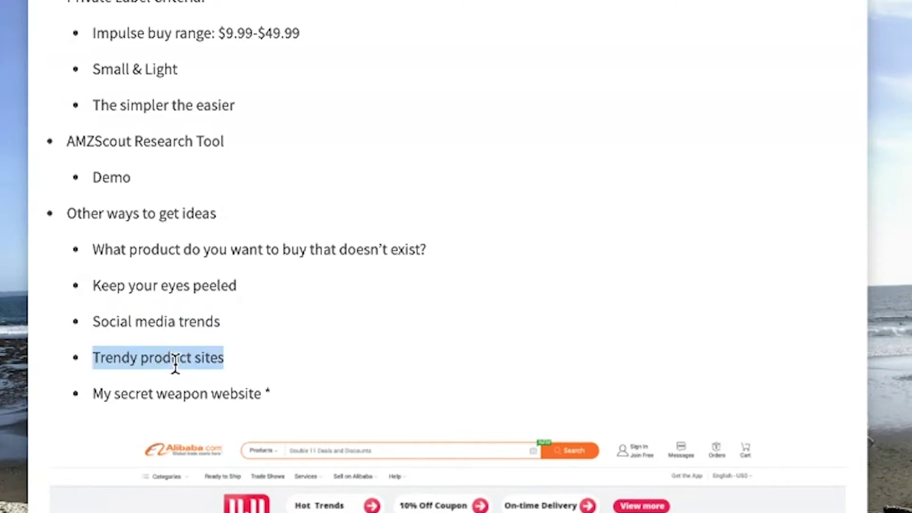
scroll(316, 283, "down", 3)
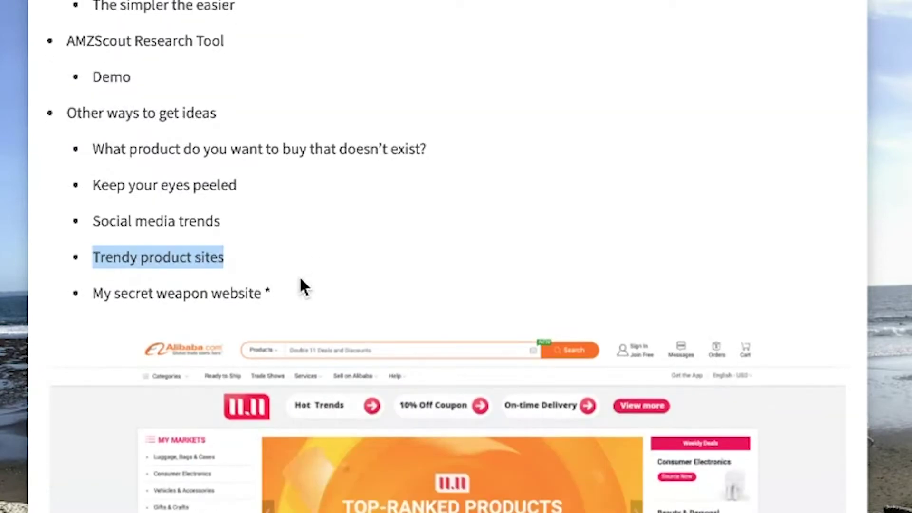
triple_click(250, 293)
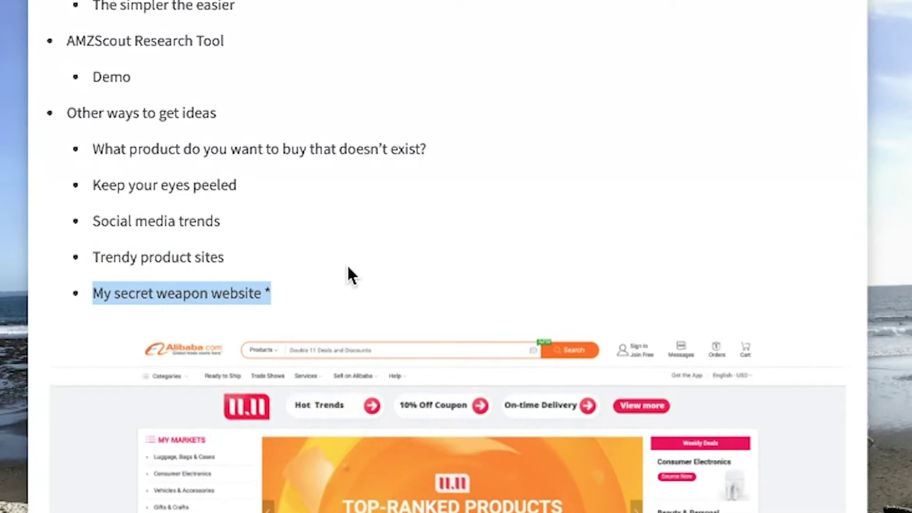
- Look over the Alibaba image below the outline and revisit the Other ways to get ideas section
scroll(349, 269, "down", 5)
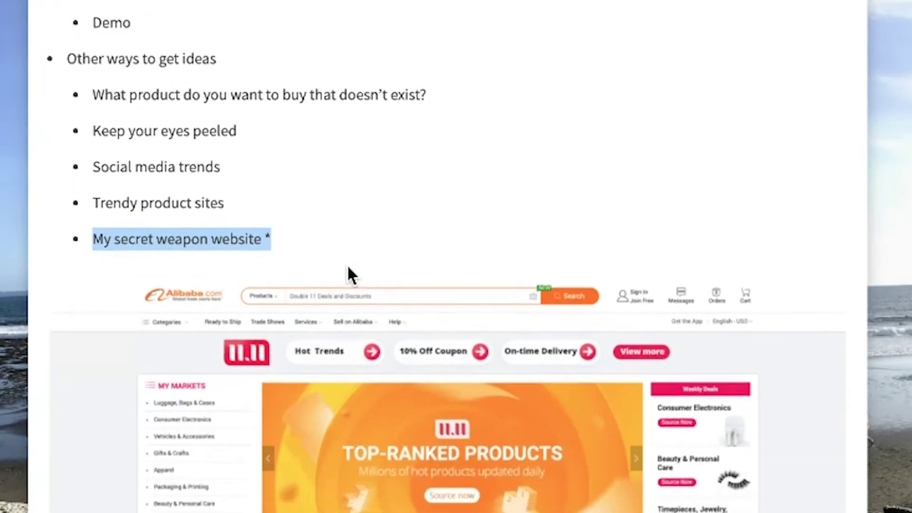
scroll(348, 269, "up", 2)
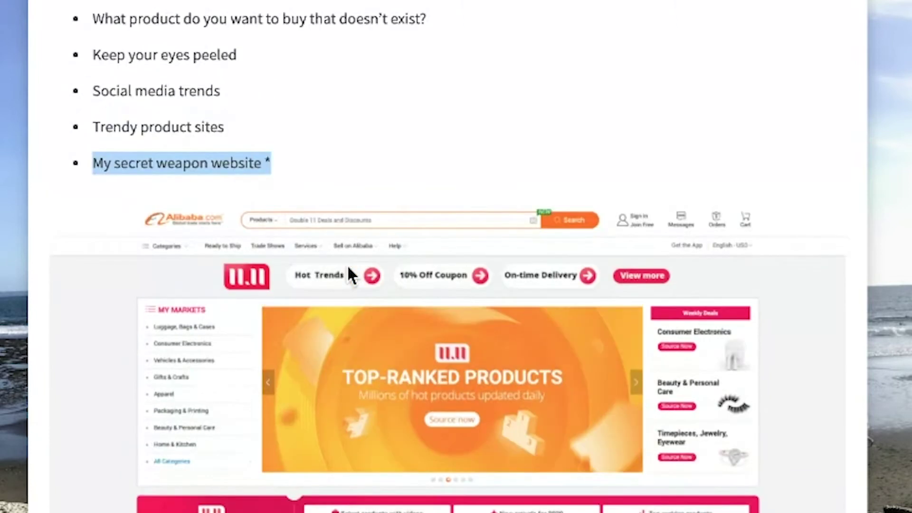
left_click(230, 186)
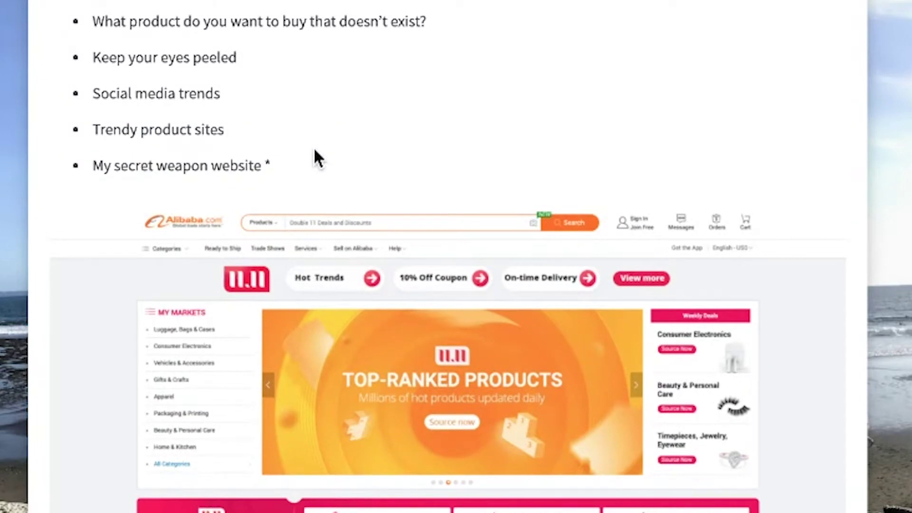
scroll(315, 152, "up", 4)
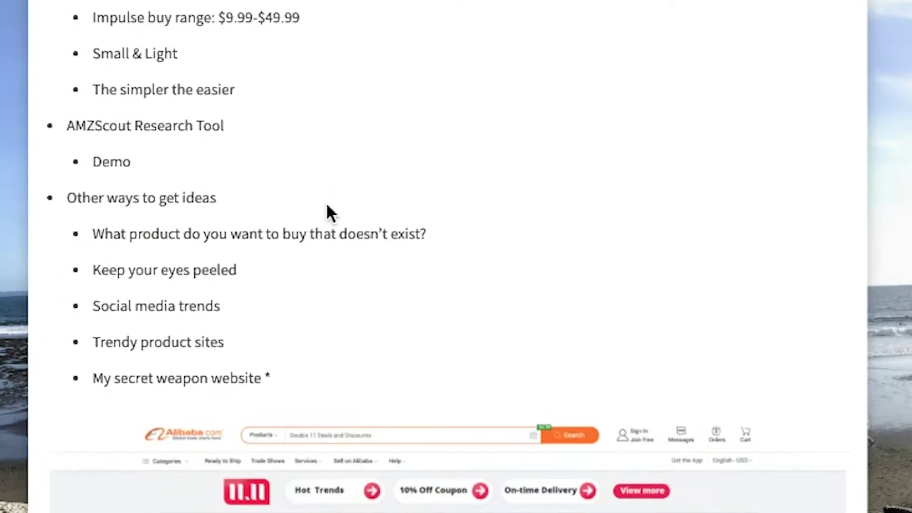
scroll(323, 202, "down", 3)
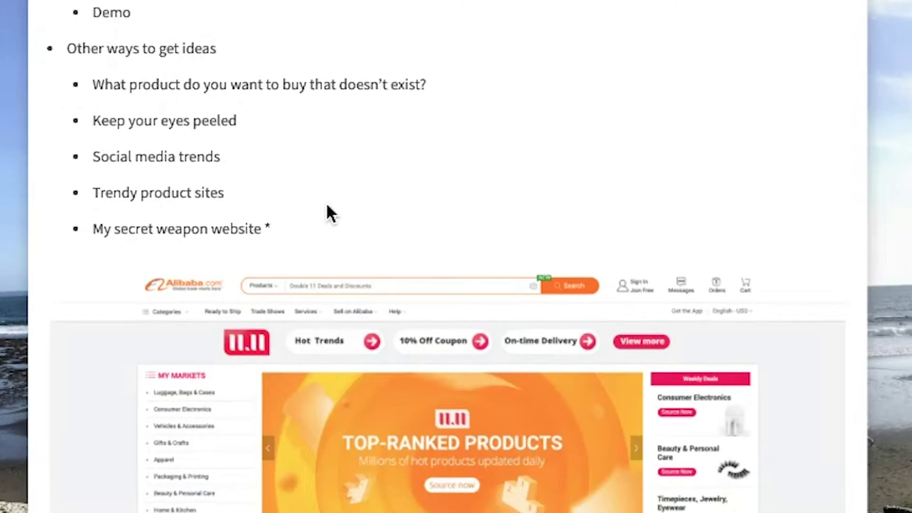
scroll(327, 206, "up", 1)
double_click(201, 63)
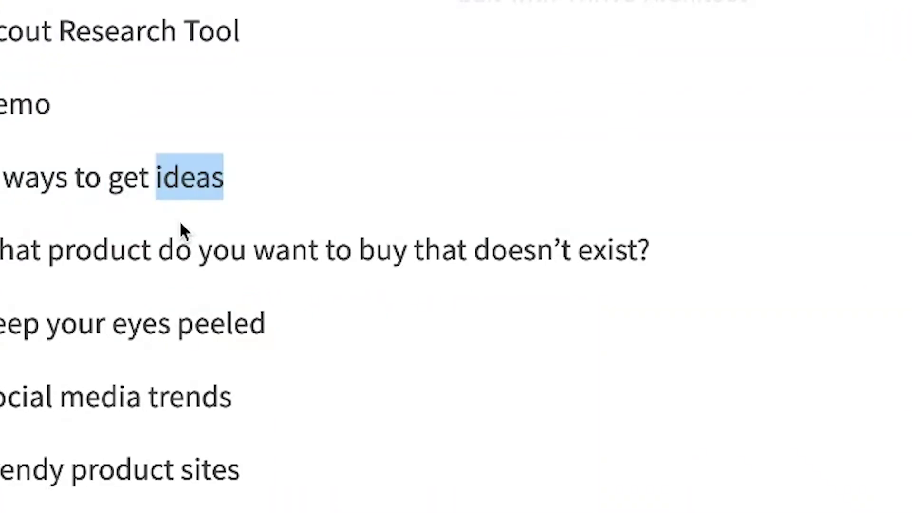
left_click(387, 274)
scroll(386, 273, "up", 2)
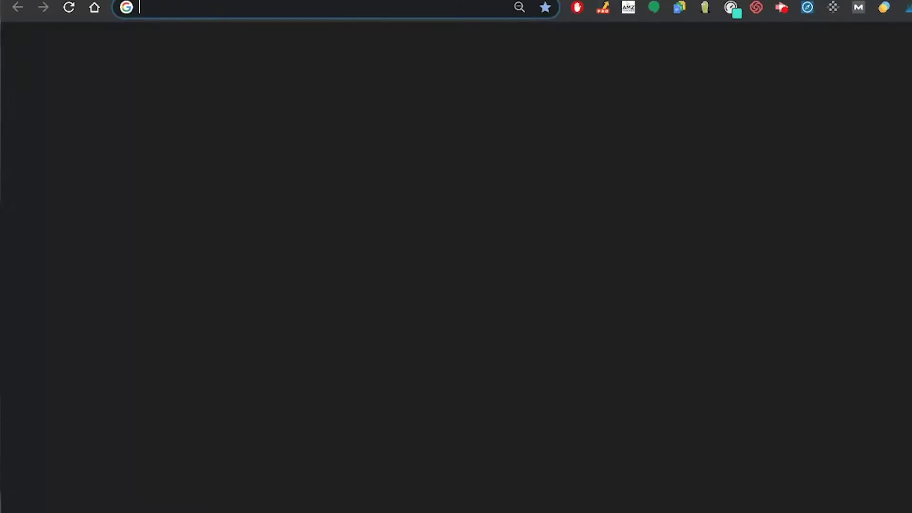
- Open Amazon's Best Sellers page at amazon.com/Best-Sellers/zgbs
type("amazon.com")
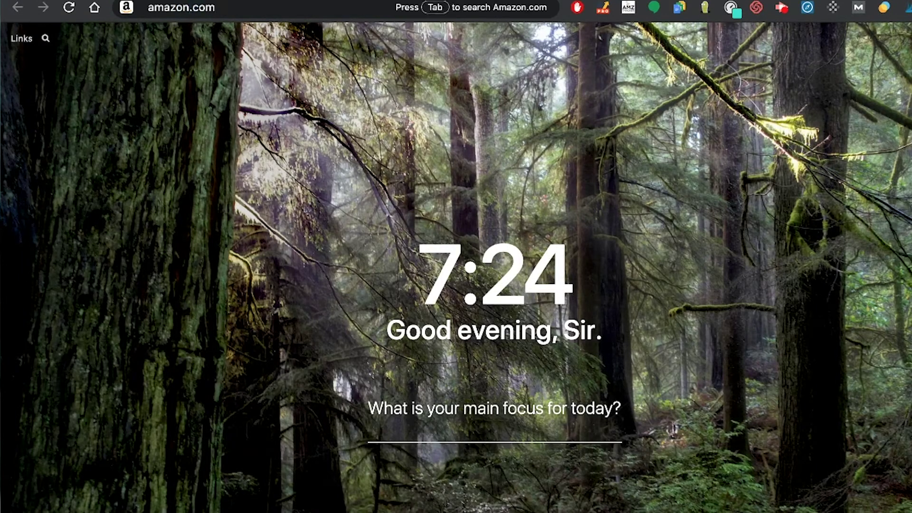
key("BackSpace")
key("BackSpace")
key("BackSpace")
key("BackSpace")
type("best")
key("Return")
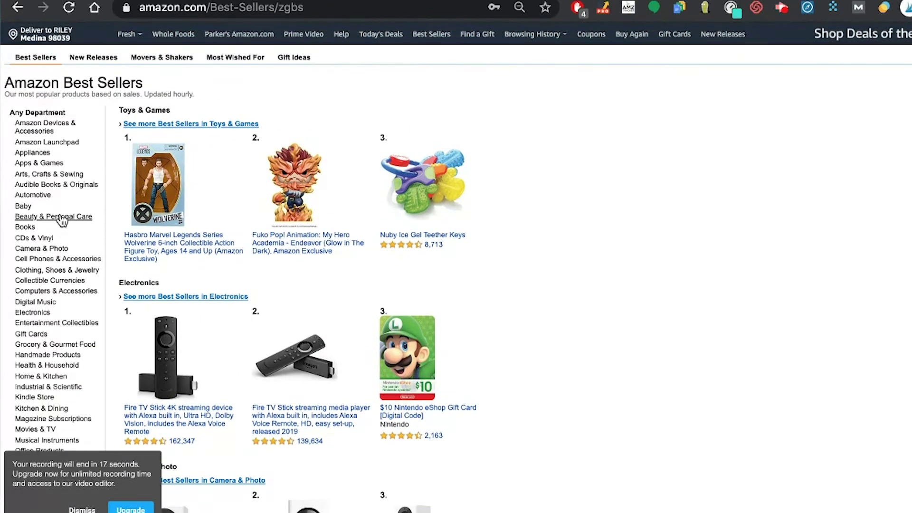
- Examine the list of departments on the Amazon Best Sellers page
scroll(62, 219, "down", 1)
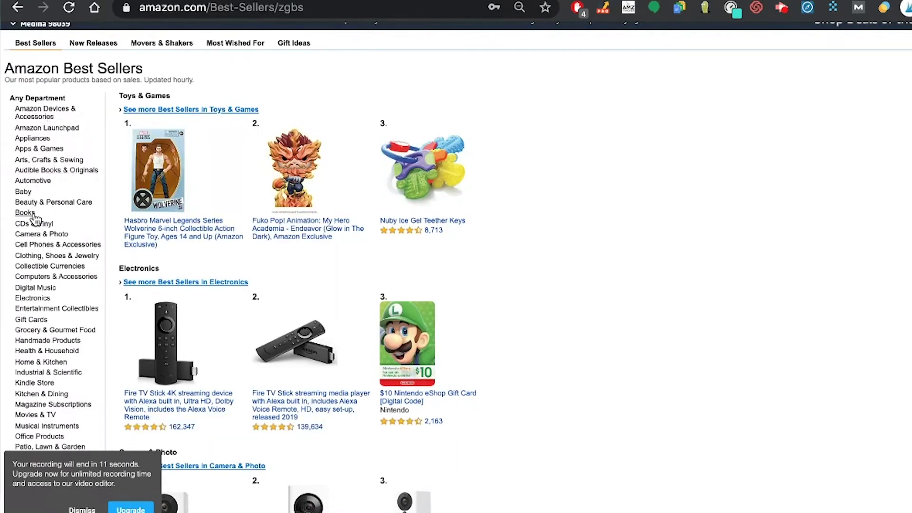
scroll(71, 177, "down", 1)
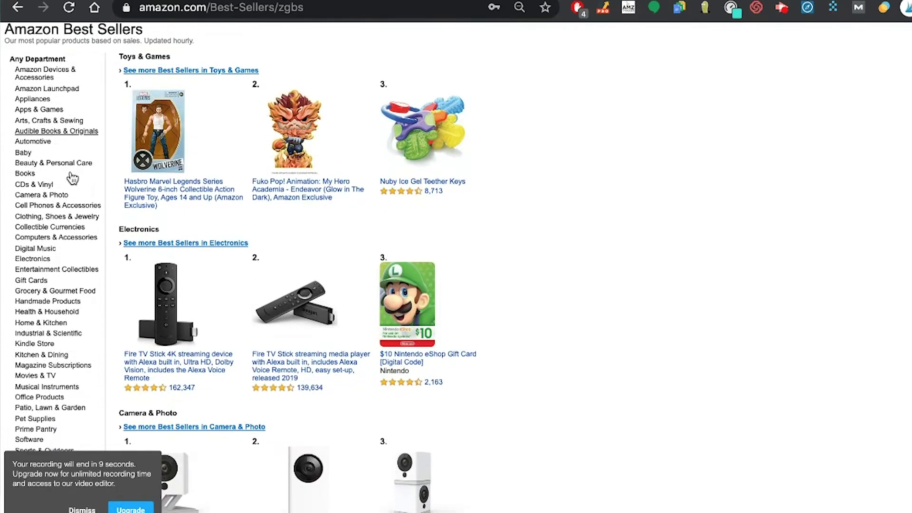
scroll(50, 259, "down", 3)
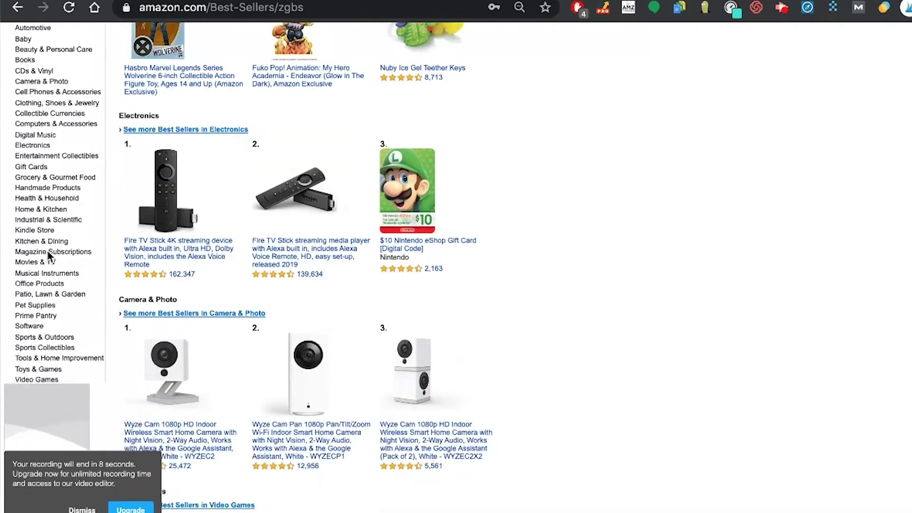
scroll(43, 279, "up", 4)
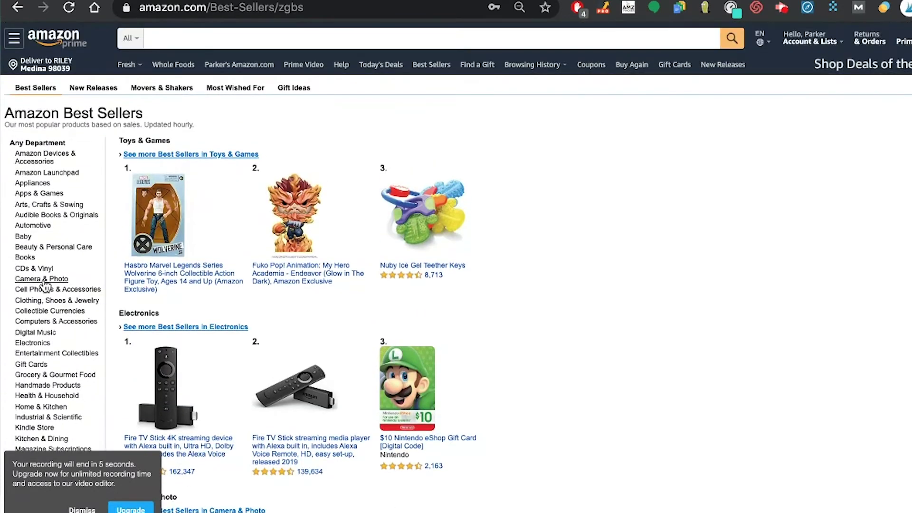
scroll(44, 284, "down", 1)
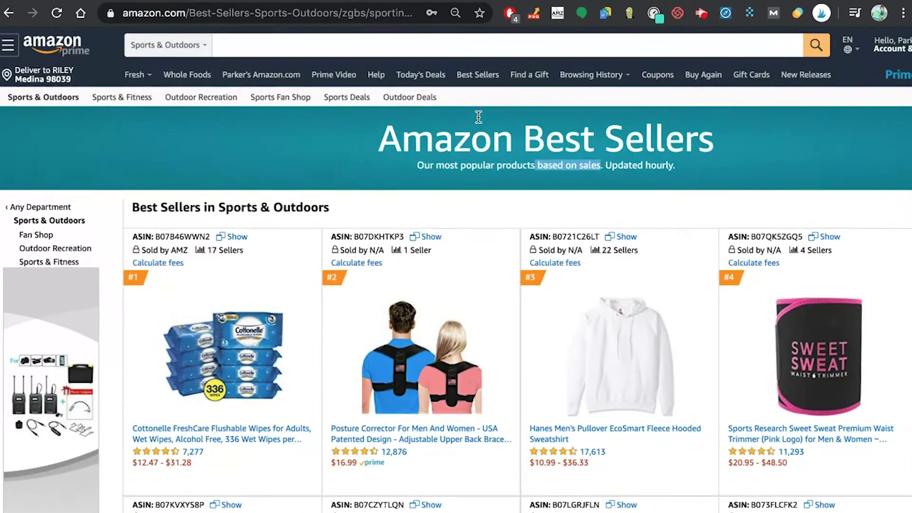
- Browse the ranked products in Best Sellers in Sports & Outdoors for product ideas
key("ctrl+minus")
scroll(408, 199, "down", 2)
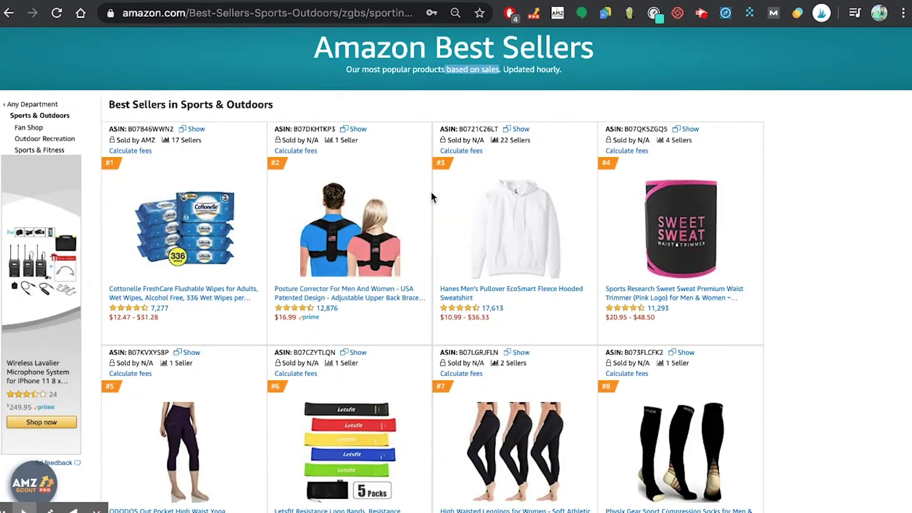
scroll(435, 191, "down", 10)
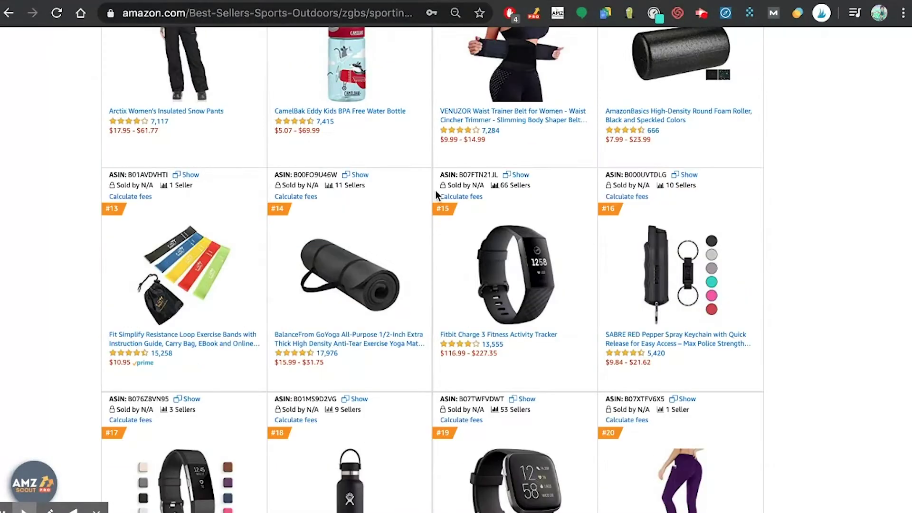
scroll(436, 191, "down", 13)
scroll(436, 195, "down", 10)
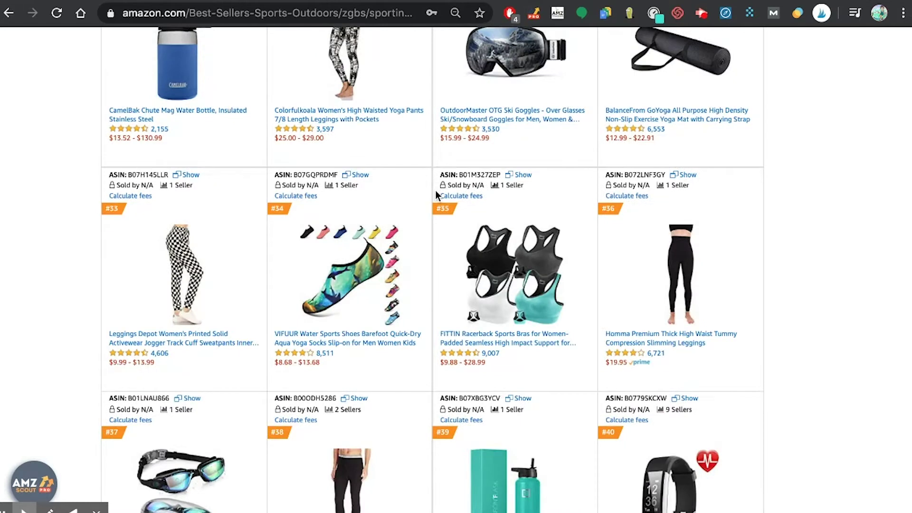
- Examine the remaining Sports & Outdoors best sellers down to rank #50 and the related items below the ranking
scroll(436, 194, "down", 7)
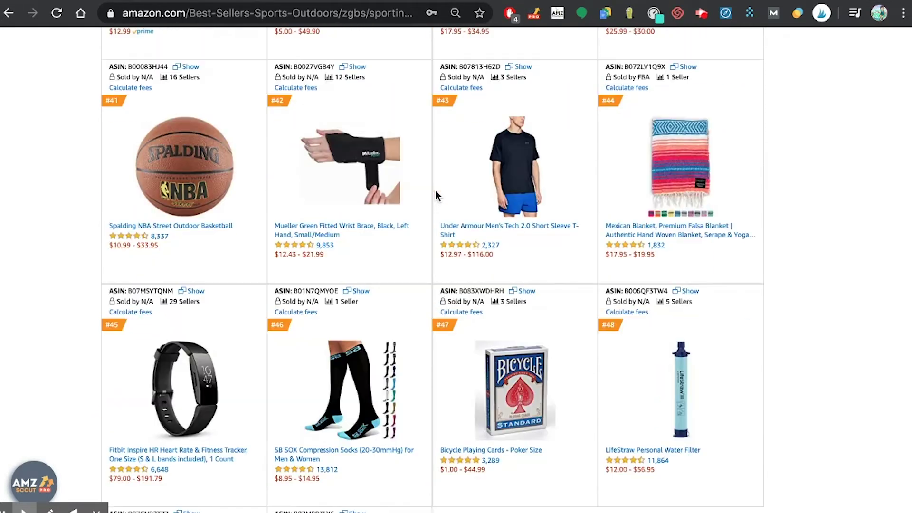
scroll(437, 195, "down", 7)
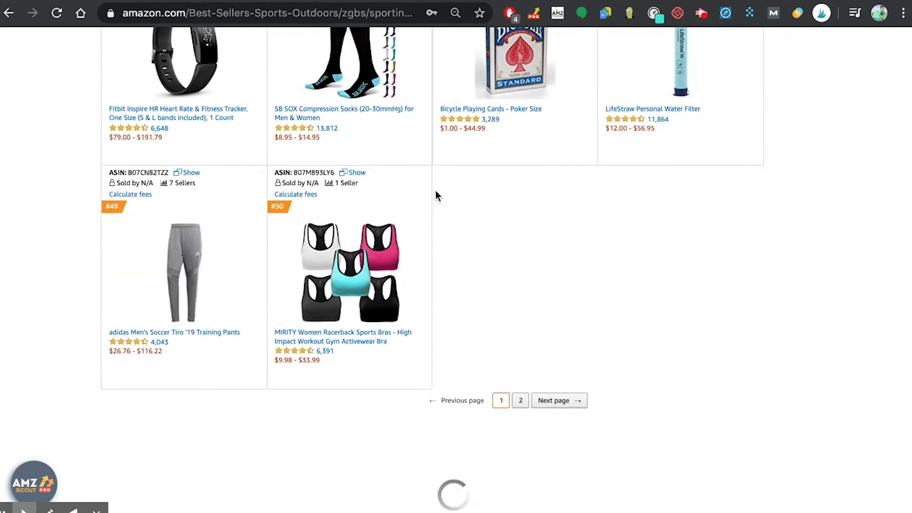
scroll(436, 195, "down", 4)
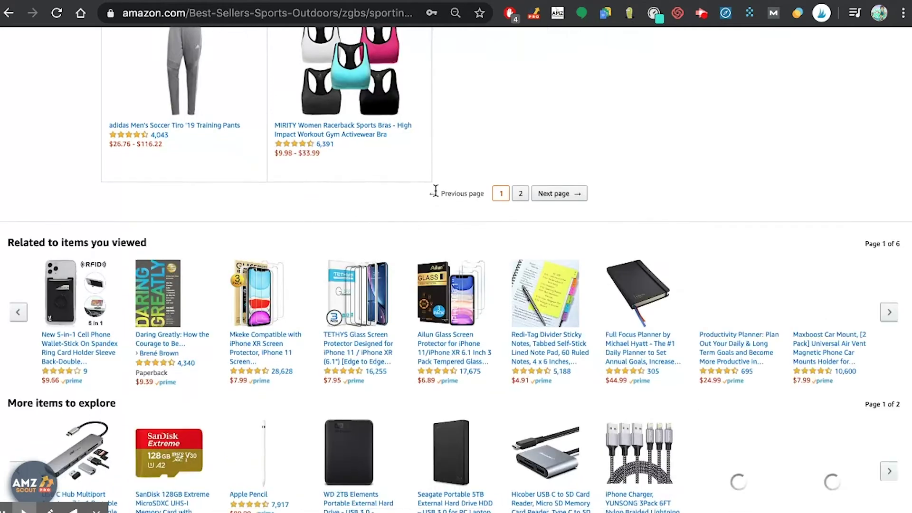
scroll(436, 194, "down", 4)
scroll(437, 197, "up", 20)
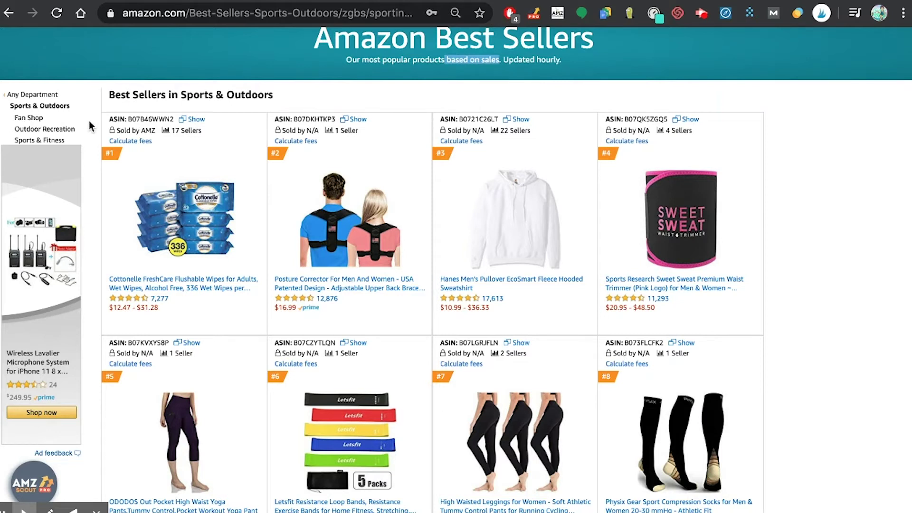
scroll(262, 167, "down", 1)
scroll(262, 167, "up", 1)
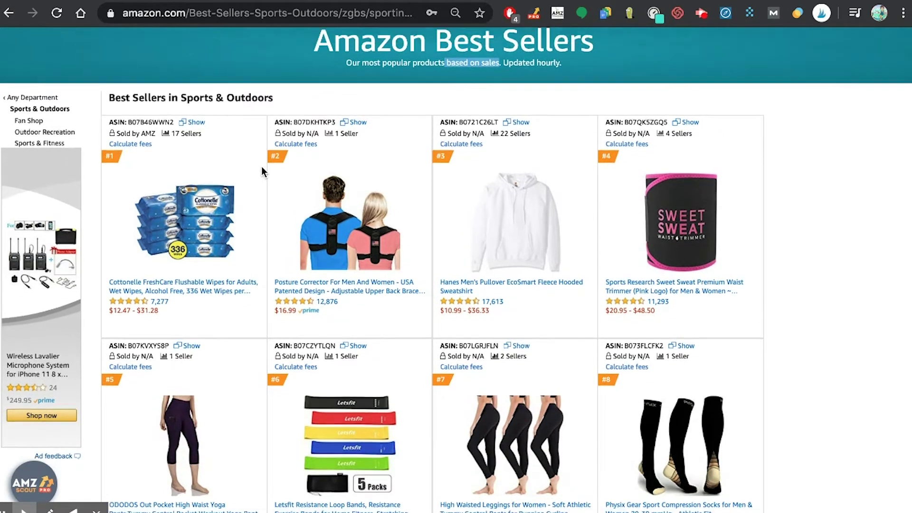
- Open the Outdoor Recreation best sellers and its Outdoor Clothing subcategory, and look through the ranked products
scroll(262, 172, "up", 1)
left_click(34, 162)
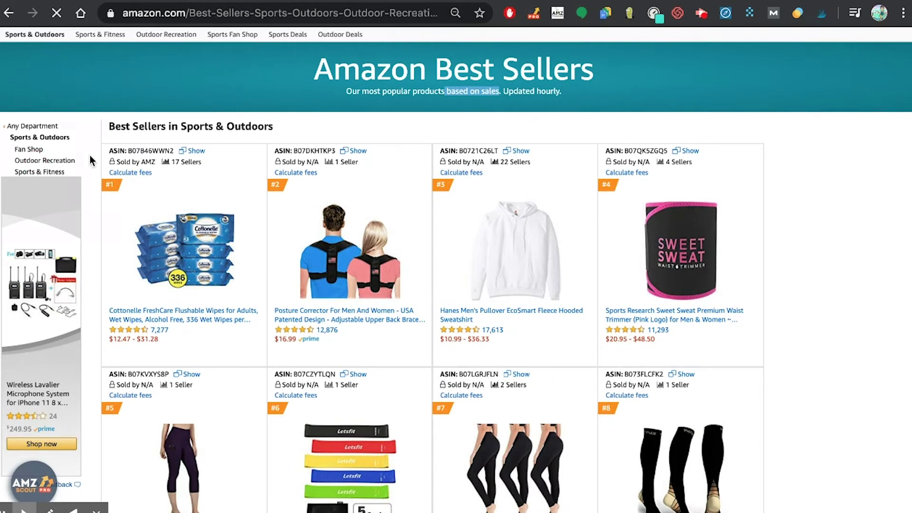
scroll(172, 190, "down", 2)
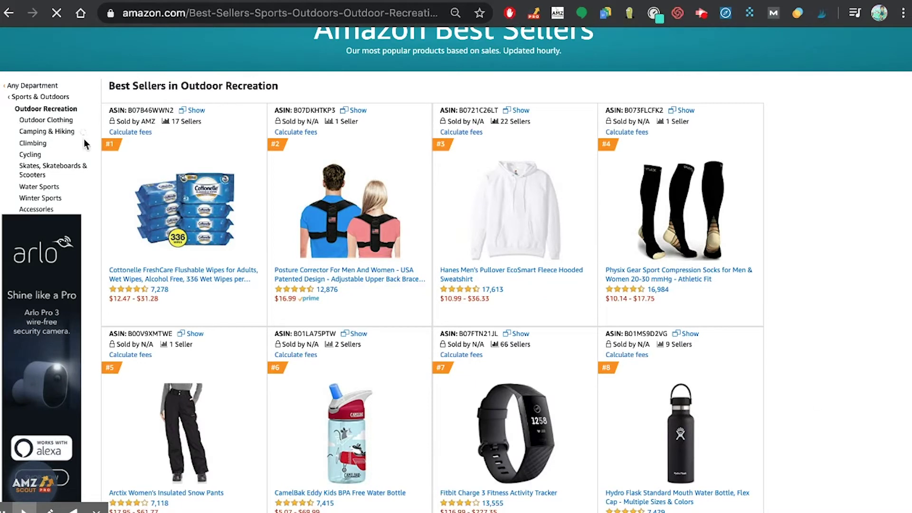
scroll(94, 202, "down", 10)
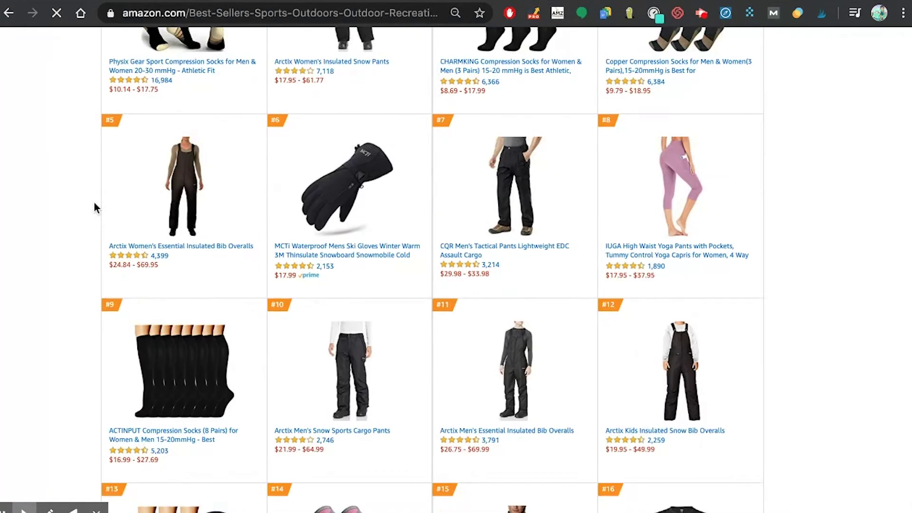
scroll(94, 202, "down", 7)
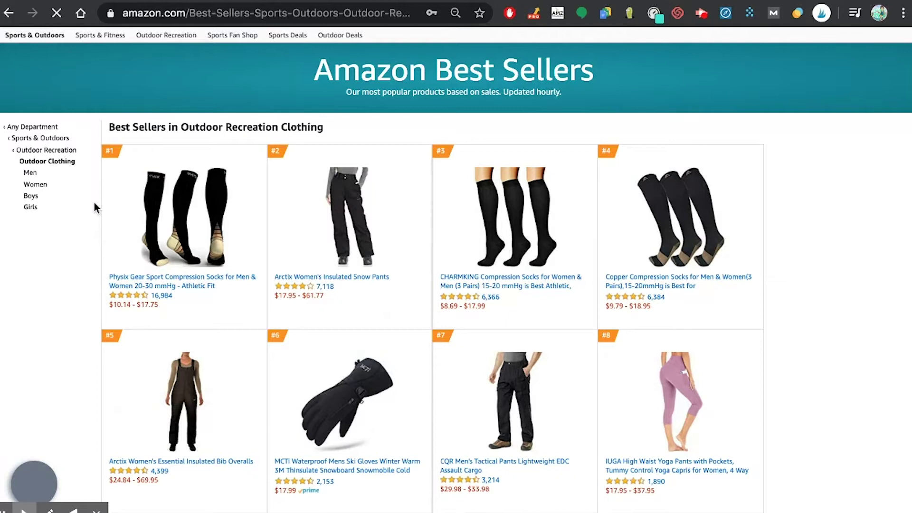
scroll(43, 153, "down", 2)
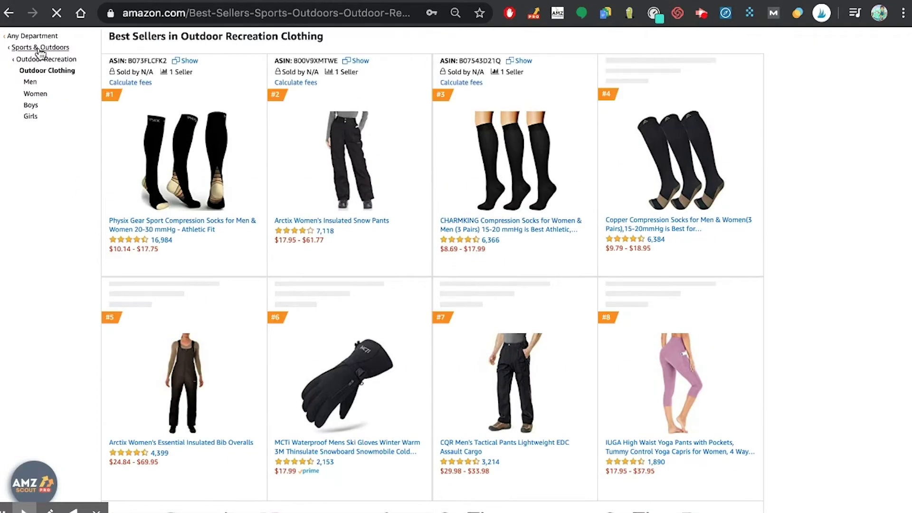
- Return to the Sports & Outdoors best sellers, open the Sports & Fitness subcategory, and browse its ranked products
key("alt+Left")
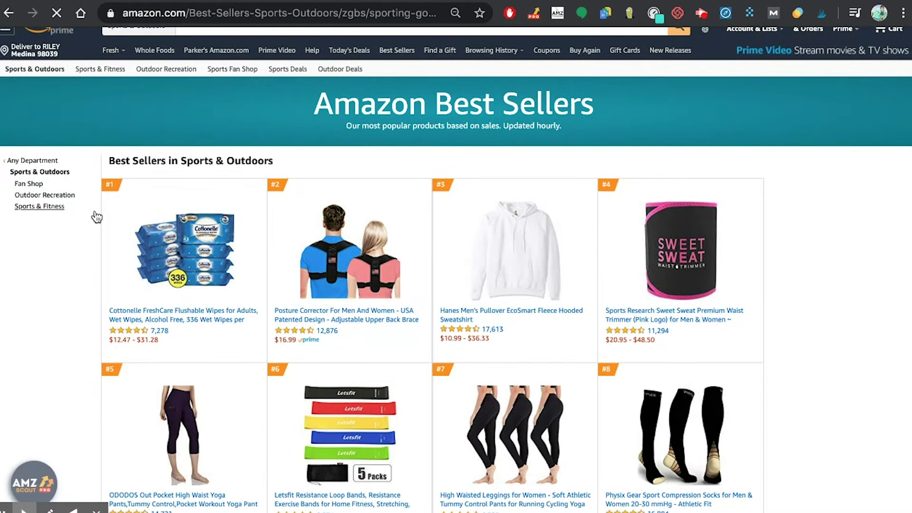
left_click(97, 215)
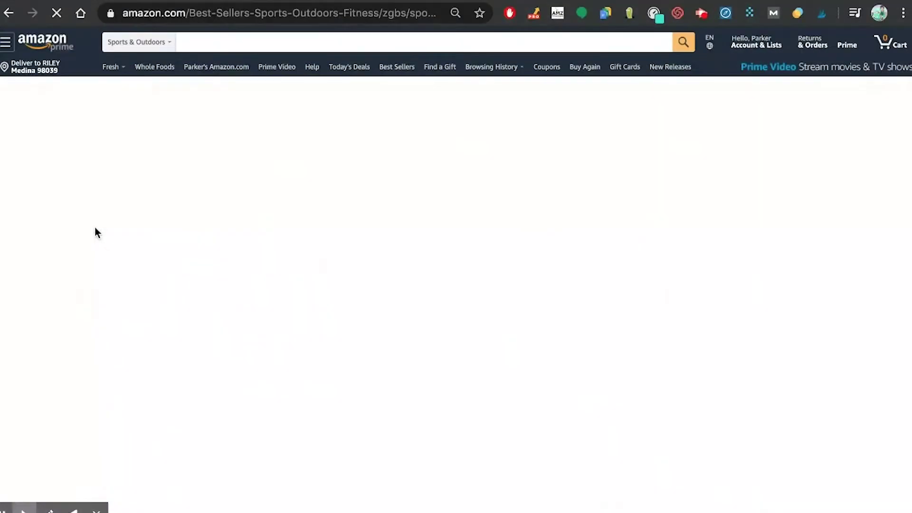
scroll(94, 227, "down", 10)
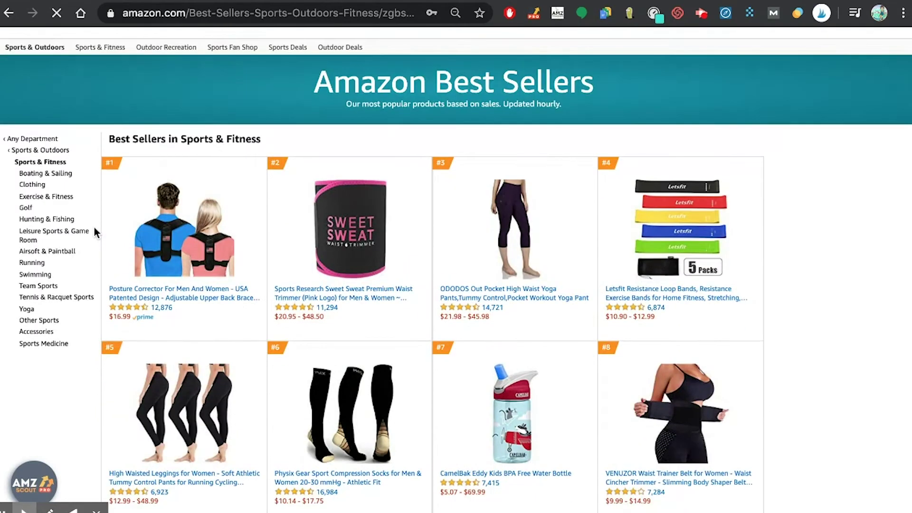
scroll(94, 228, "down", 8)
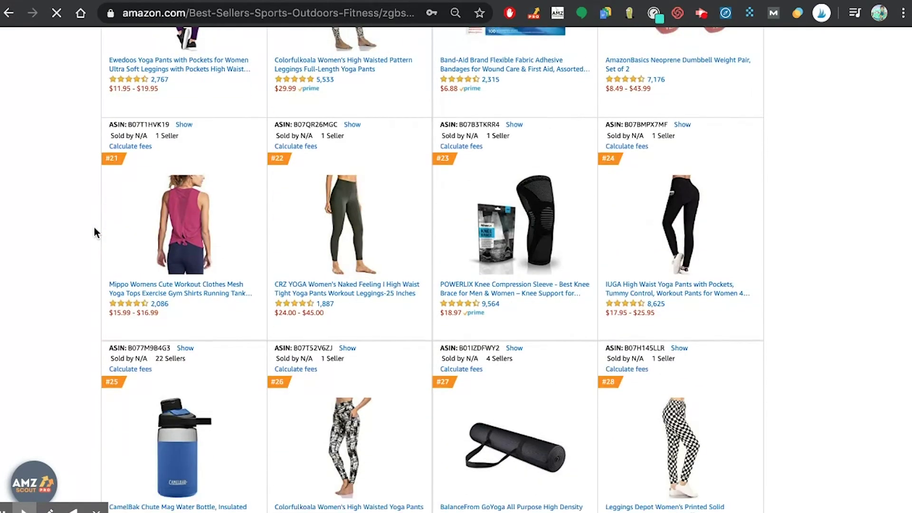
scroll(451, 265, "down", 9)
scroll(451, 265, "up", 20)
scroll(450, 267, "down", 6)
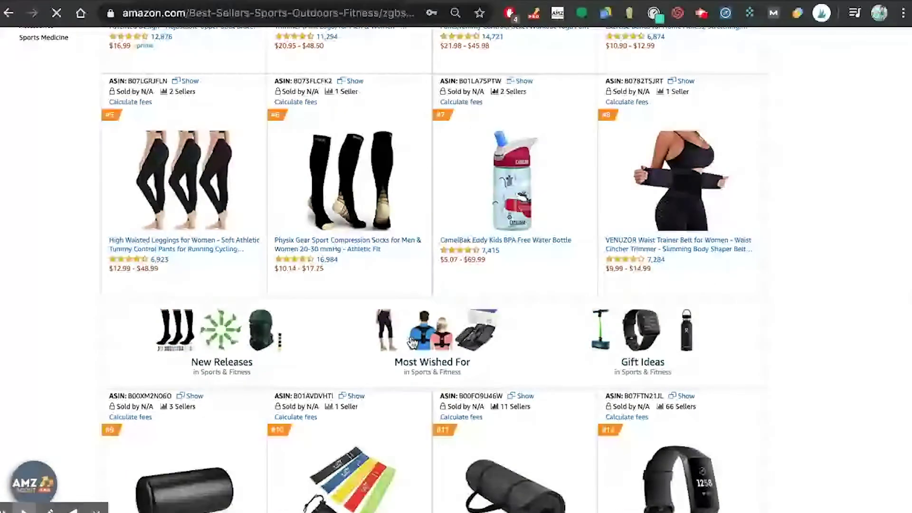
- Examine the top-ranked Sports & Fitness products, including the resistance loop bands and the posture corrector
scroll(407, 340, "down", 1)
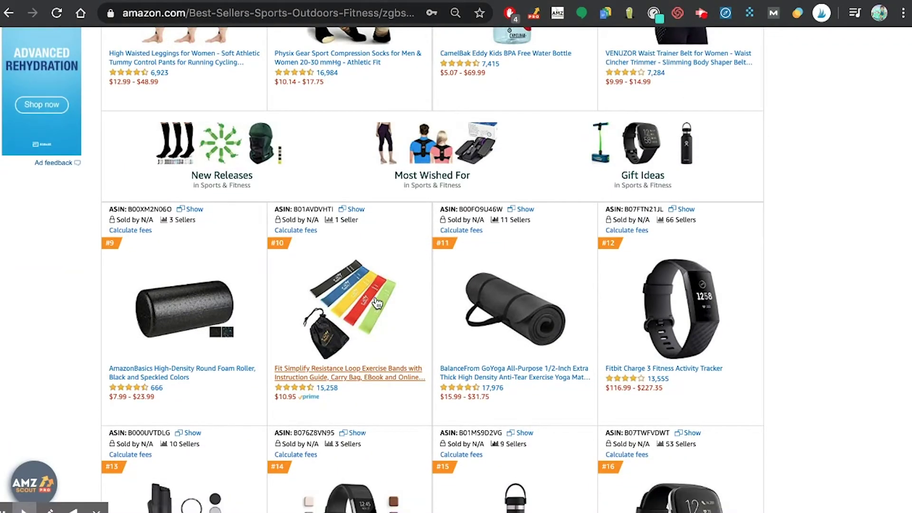
scroll(542, 280, "up", 10)
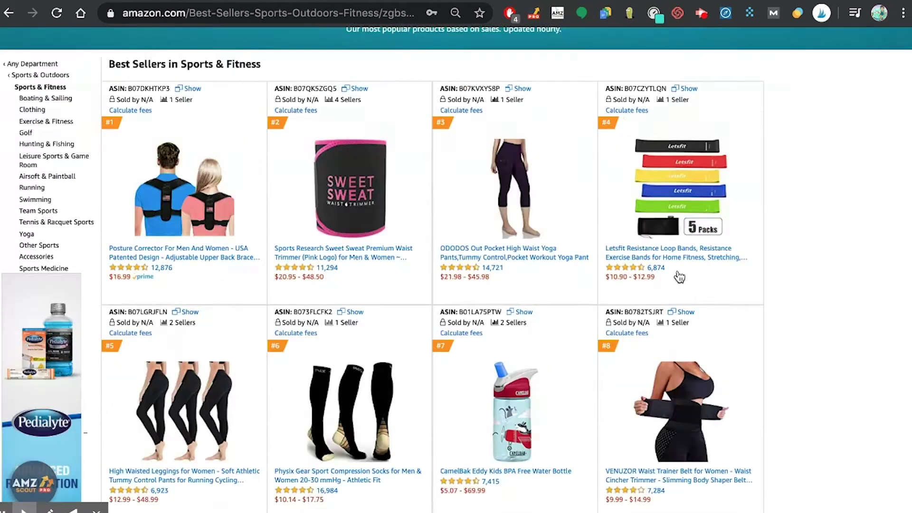
scroll(696, 292, "down", 1)
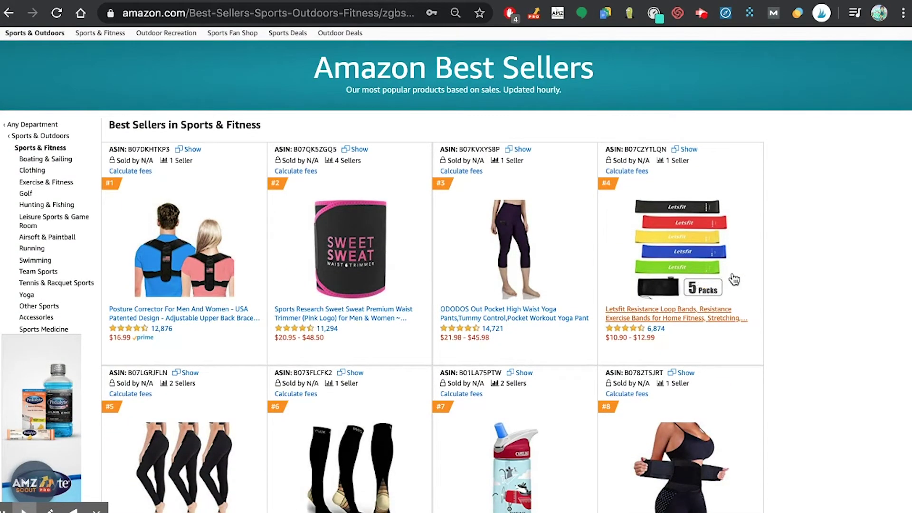
scroll(733, 275, "down", 2)
scroll(240, 224, "up", 1)
scroll(177, 205, "up", 2)
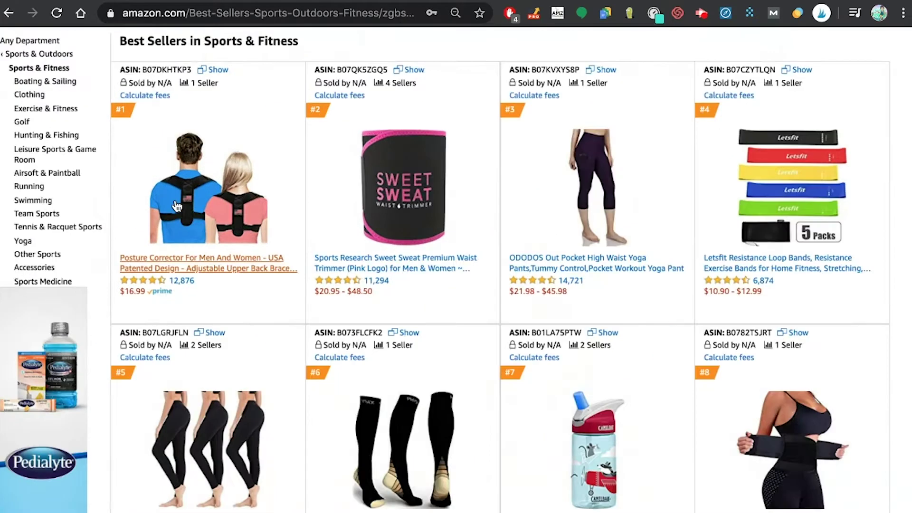
scroll(178, 205, "up", 3)
scroll(366, 285, "down", 2)
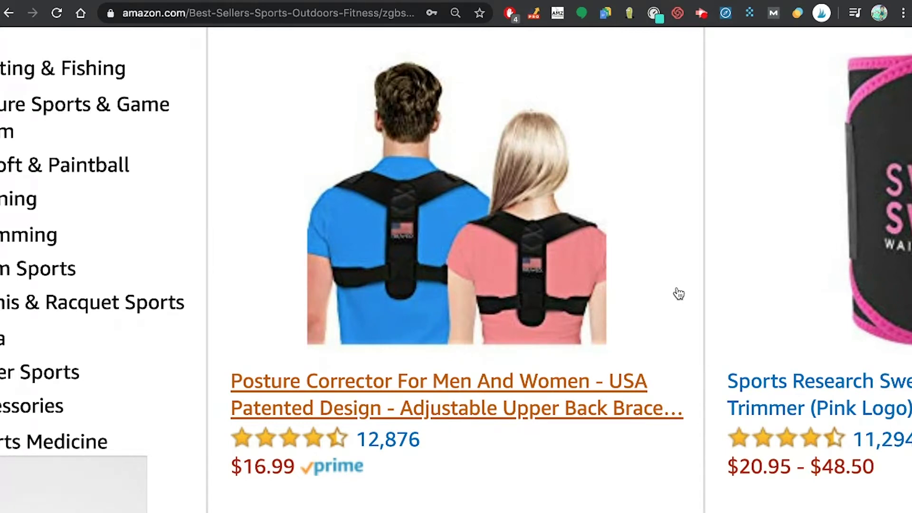
scroll(679, 294, "down", 3)
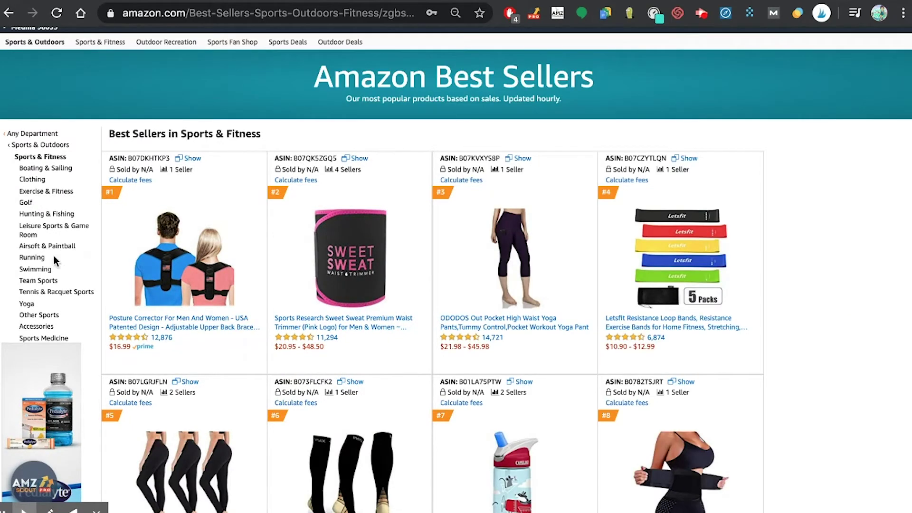
- Open the Yoga subcategory of the Sports & Fitness best sellers and look over its top products
left_click(27, 304)
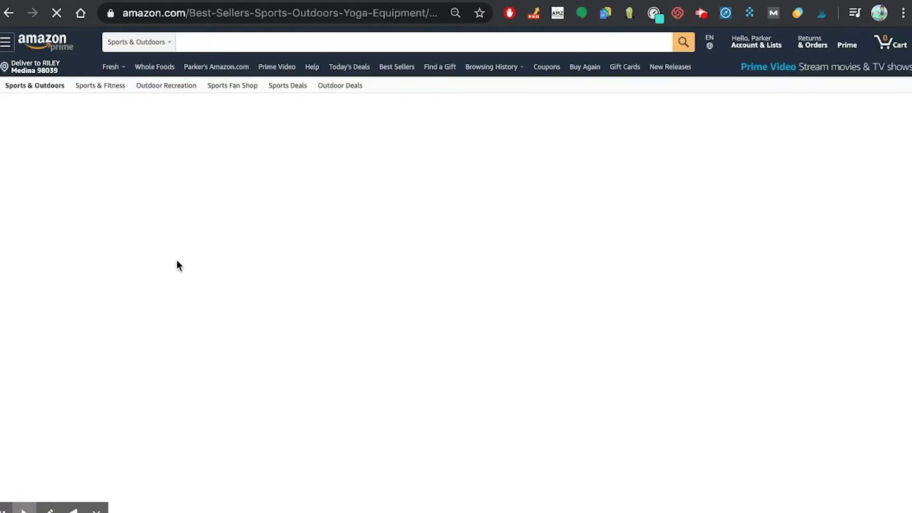
scroll(178, 265, "down", 3)
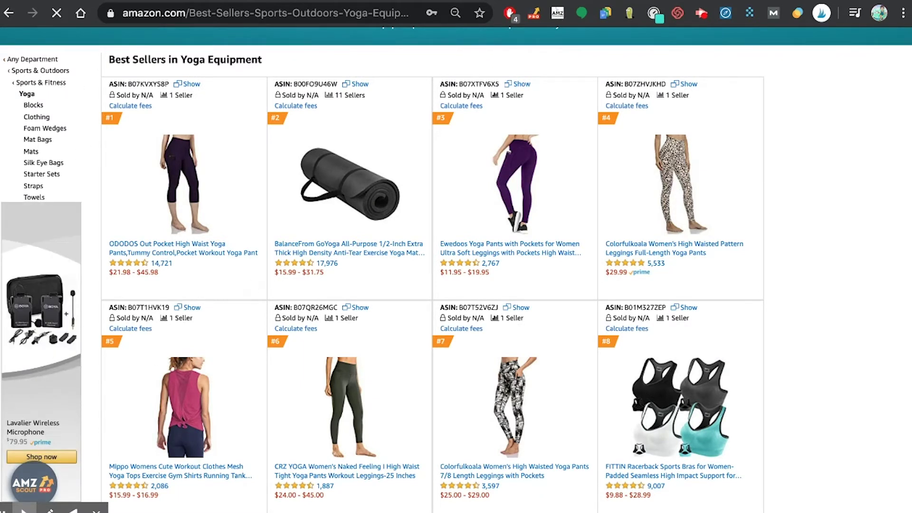
- Open the "Template: Product Research – The Amazon Method" spreadsheet in a new tab and review its Step 1 Glance Page 1 Checklist
key("ctrl+t")
type("spread")
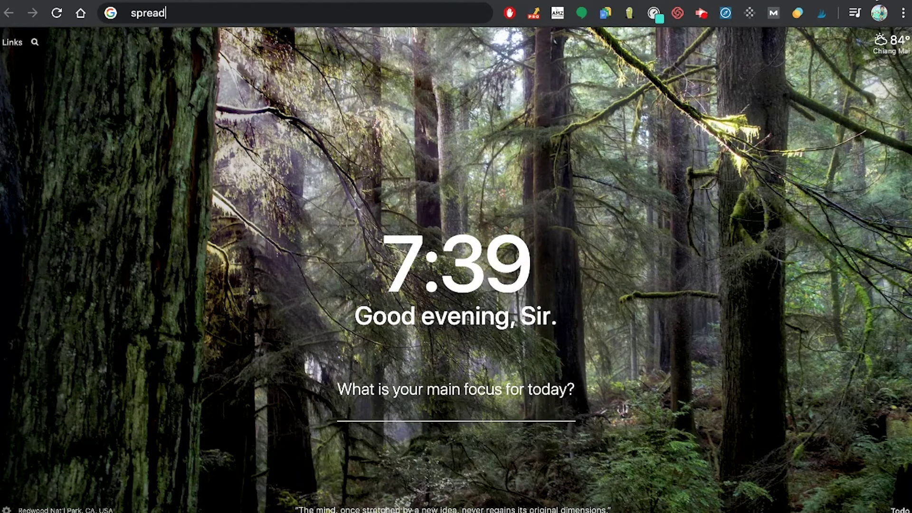
type("ksheet produc")
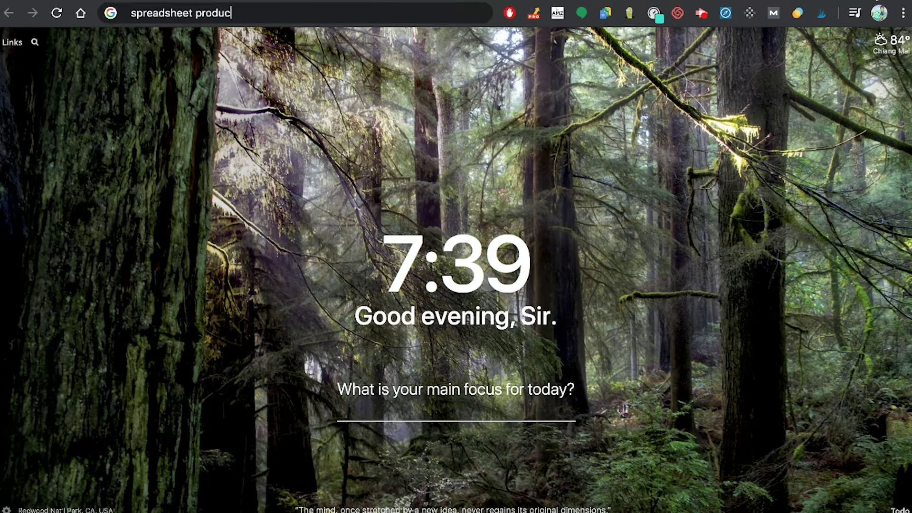
key("Return")
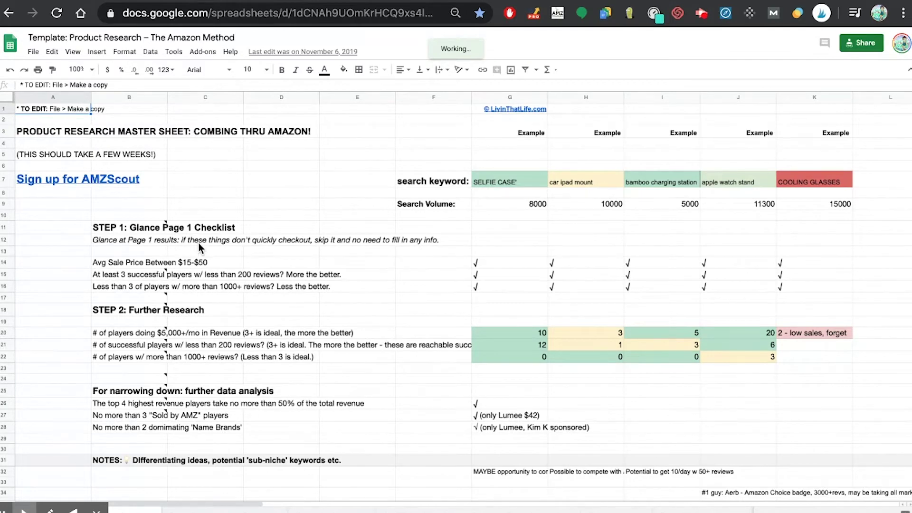
left_click(158, 243)
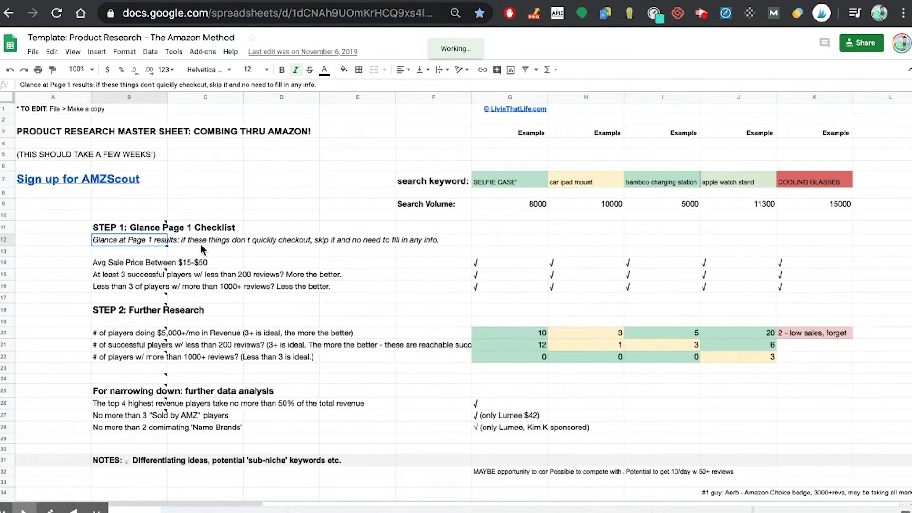
left_click(190, 249)
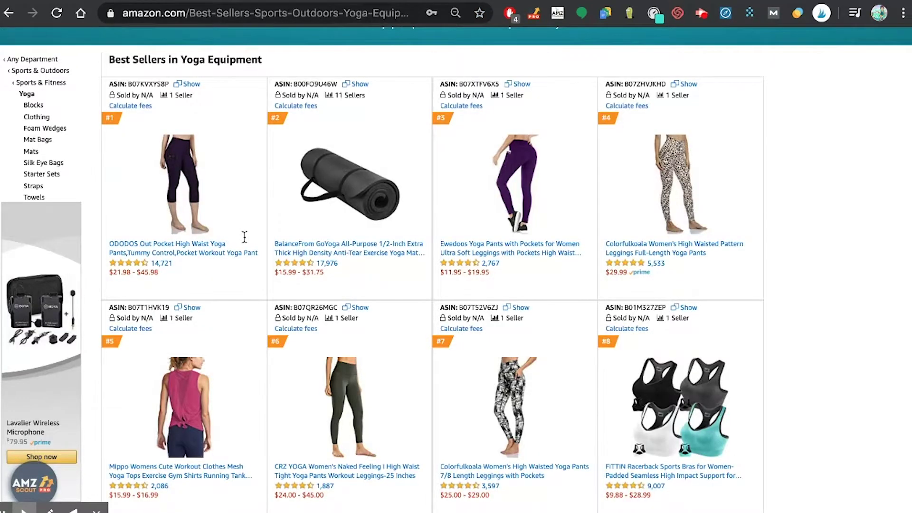
- Go back to the Any Department best sellers, then browse the Sports & Outdoors ranking down to the pepper spray keychain
scroll(244, 238, "up", 3)
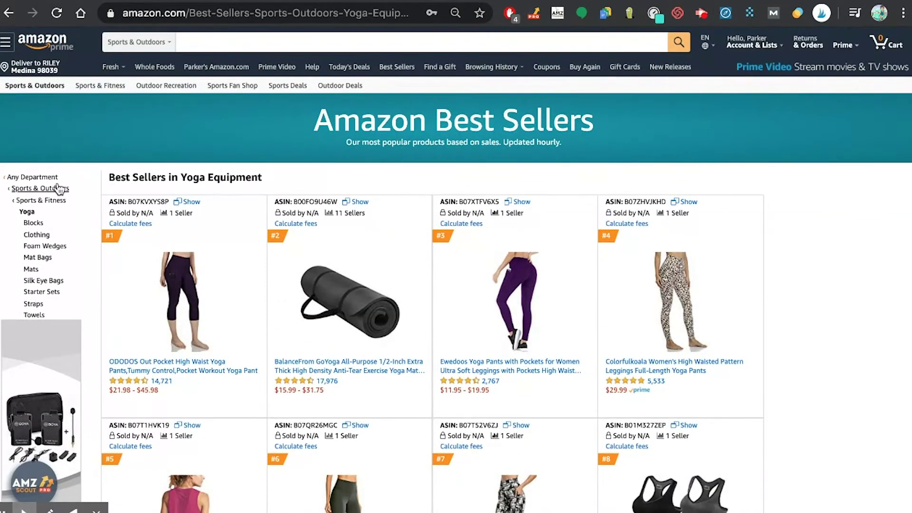
left_click(39, 178)
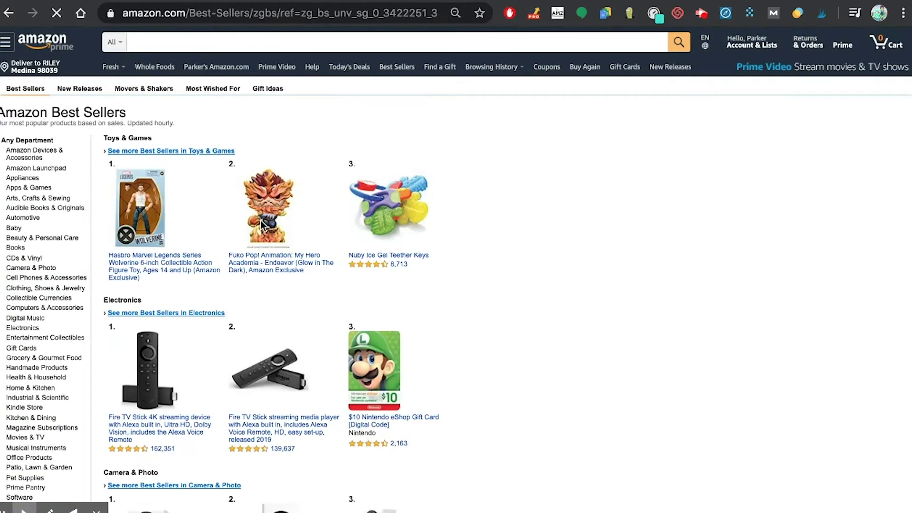
scroll(430, 264, "down", 3)
scroll(434, 259, "down", 1)
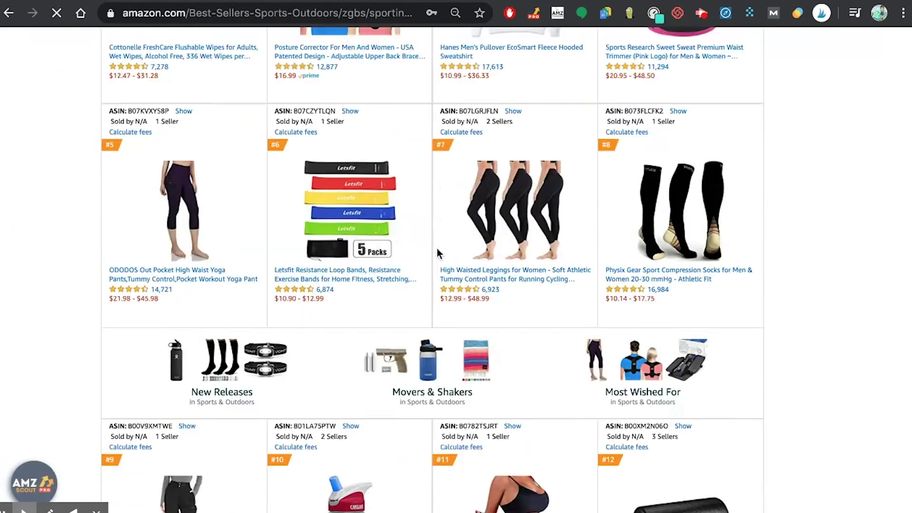
scroll(437, 252, "down", 3)
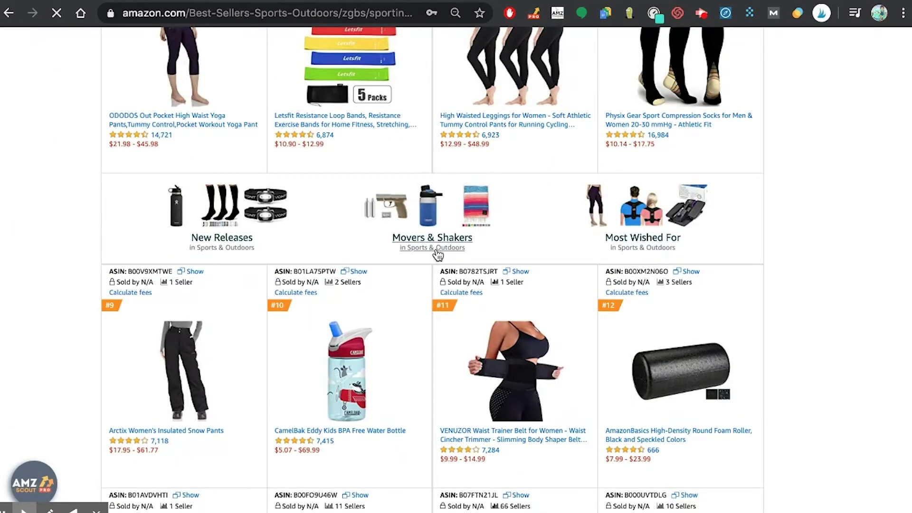
scroll(437, 256, "down", 7)
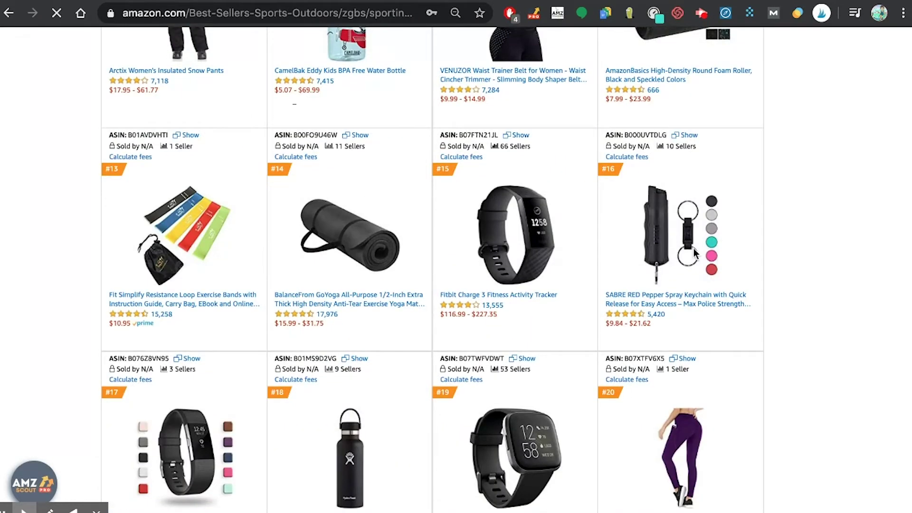
- Open the SABRE RED pepper spray keychain listing and search Sports & Outdoors for "pepper spray keychain"
left_click(658, 303)
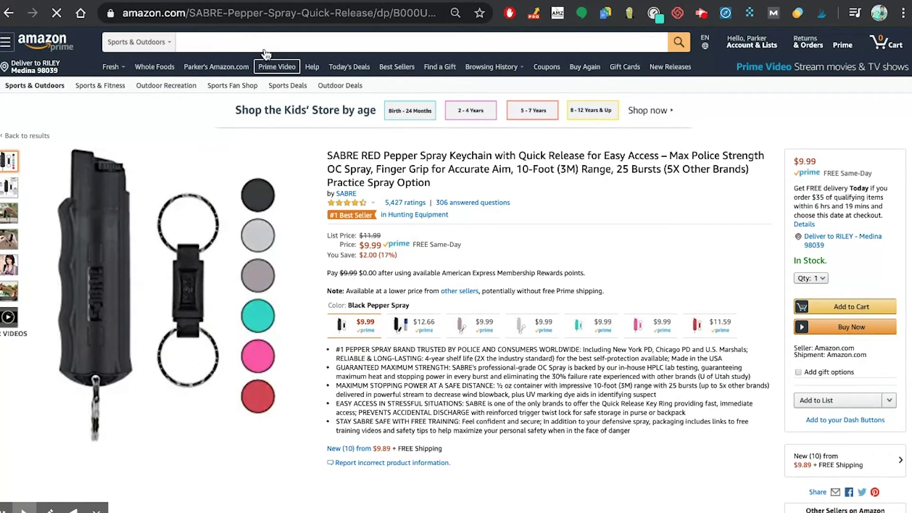
left_click(256, 41)
type("pepper ")
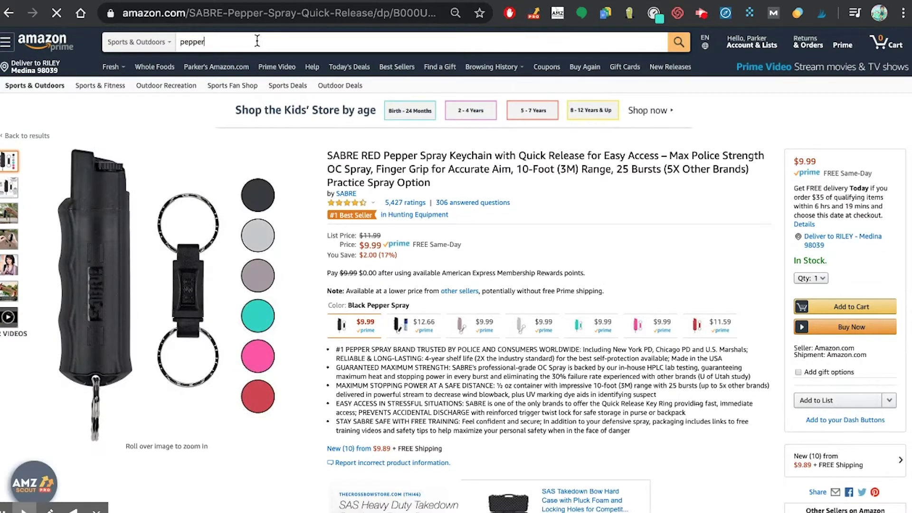
type("spray")
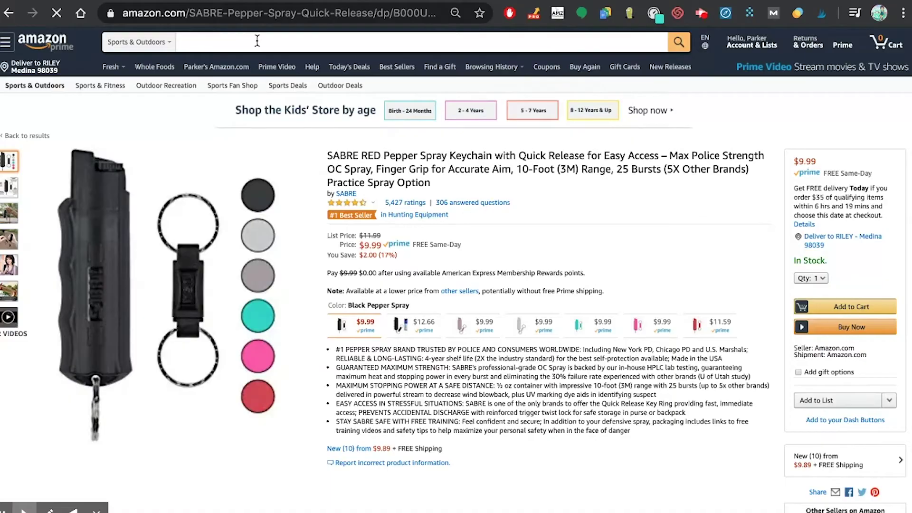
left_click(257, 41)
type("pepper")
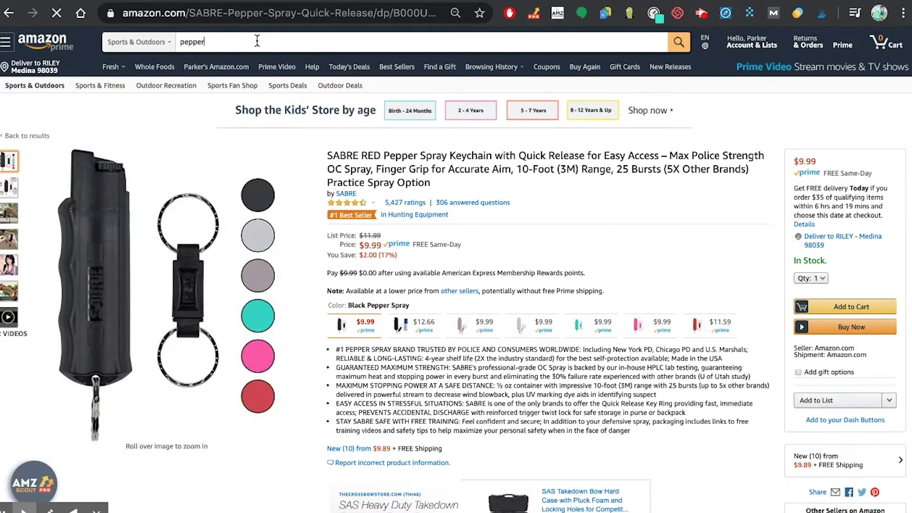
type(" spray keychain")
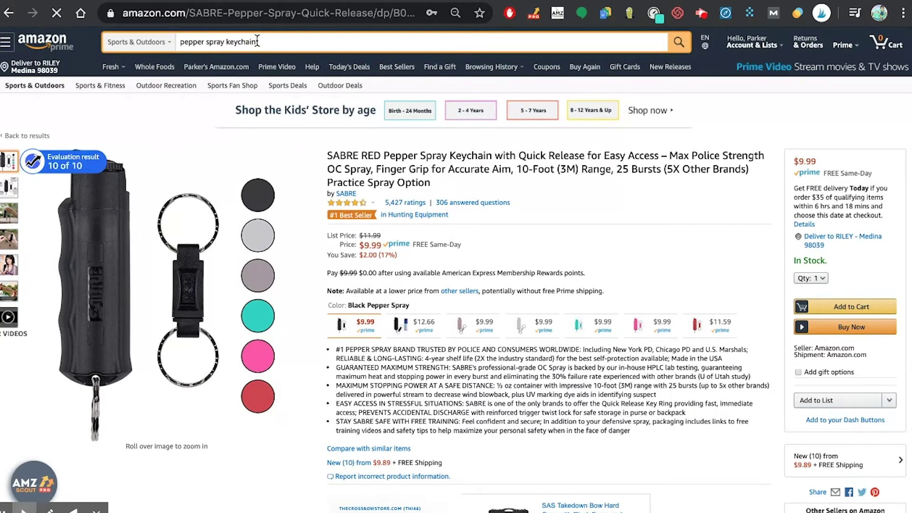
key("Return")
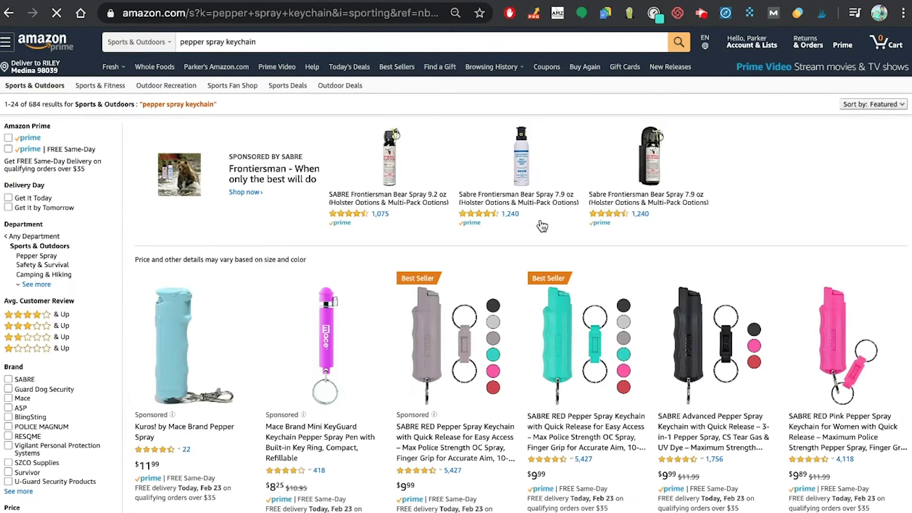
- Look over the first pepper spray keychain results, including their brands, prices and review counts
scroll(508, 218, "down", 2)
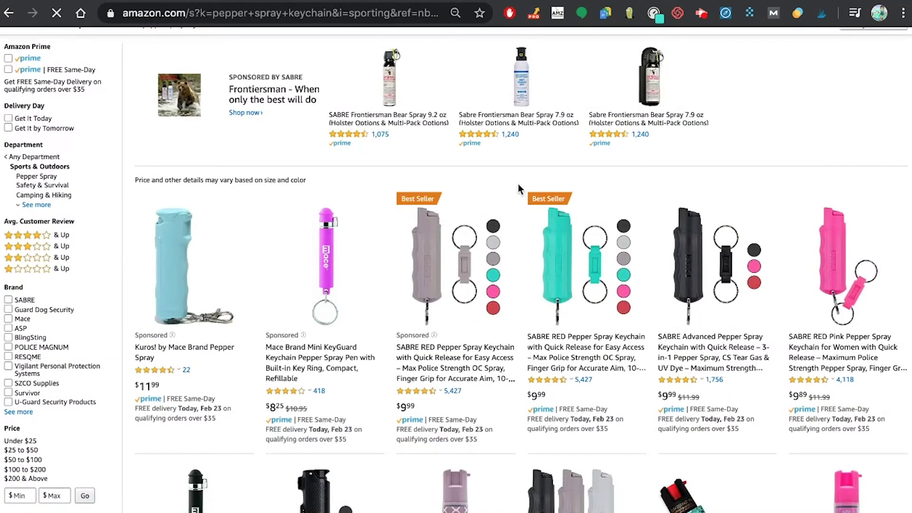
scroll(515, 176, "up", 2)
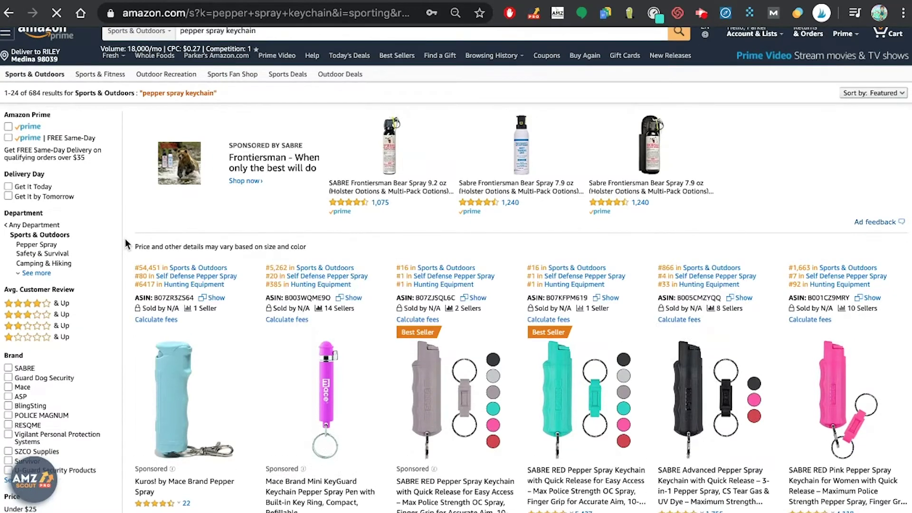
scroll(126, 244, "down", 4)
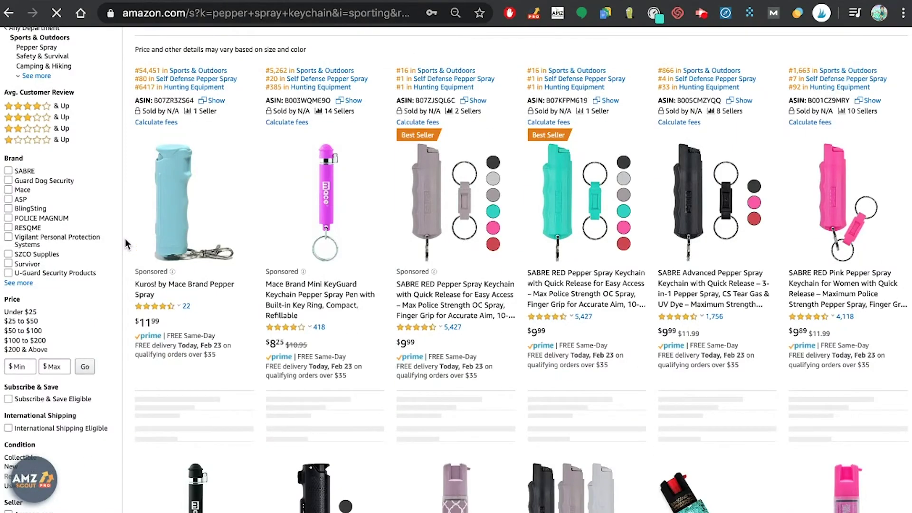
scroll(126, 243, "down", 6)
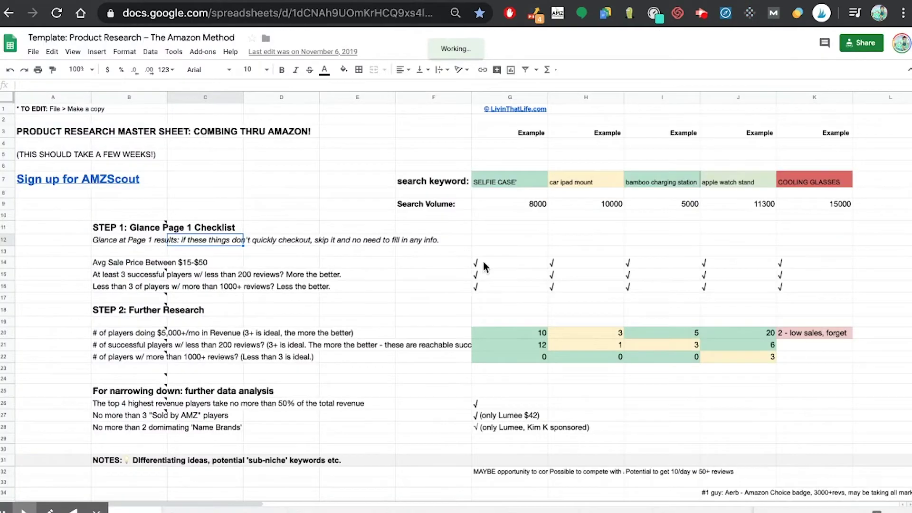
- Switch to the product research spreadsheet and go through its three Step 1 criteria on average sale price and review counts
left_click(135, 264)
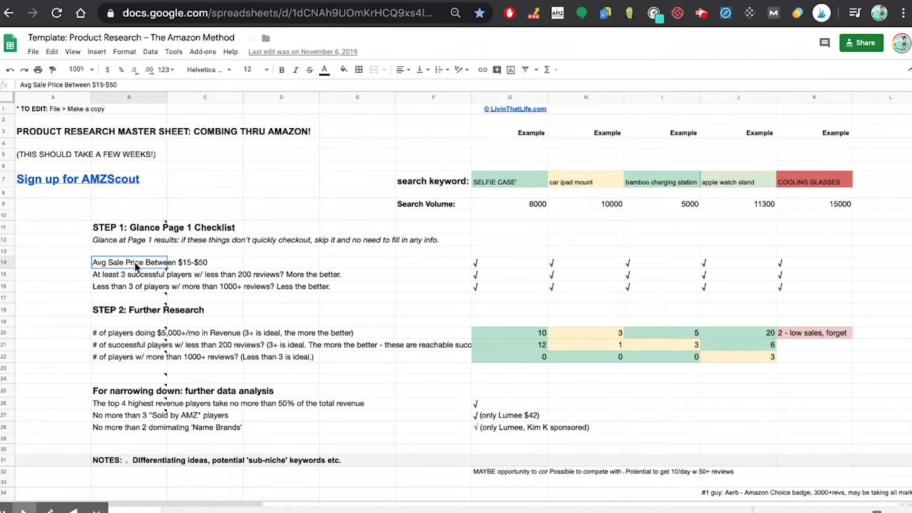
left_click(138, 275)
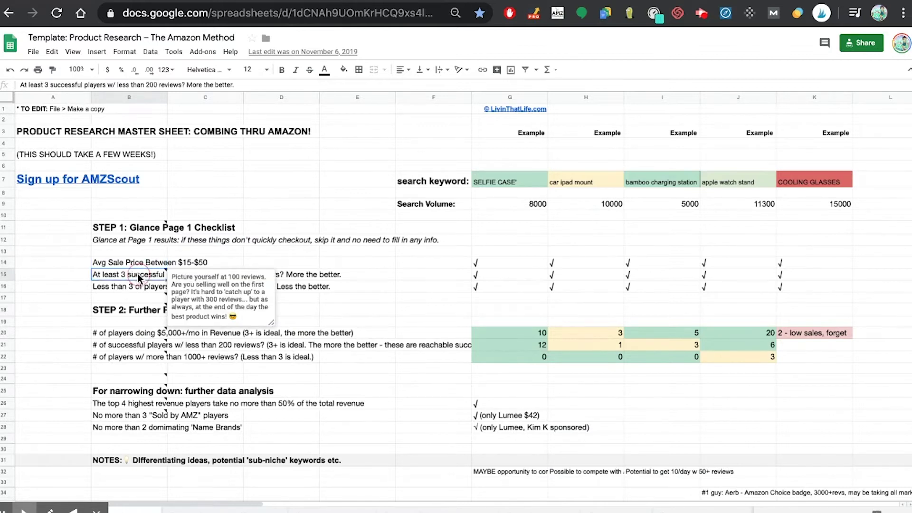
left_click(135, 286)
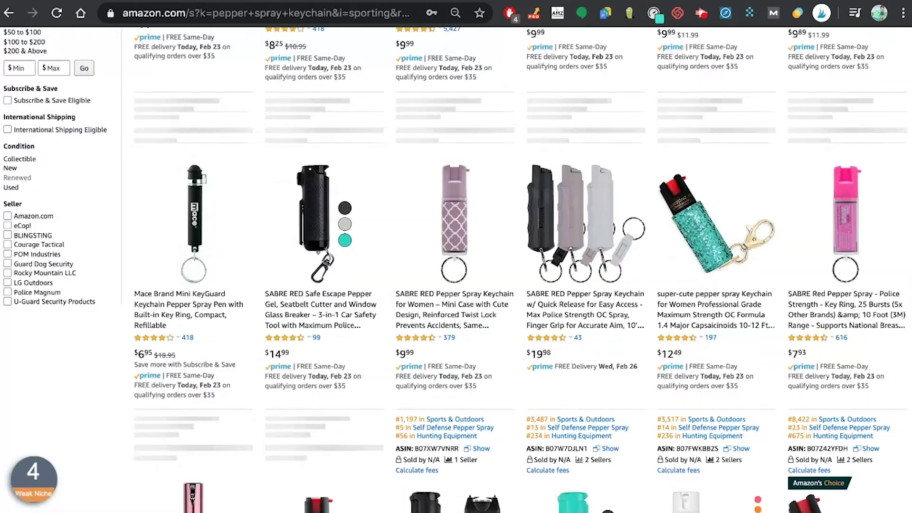
- Return to the Amazon results and check the prices and reviews on the rest of page 1 against the Step 1 criteria
scroll(400, 246, "down", 5)
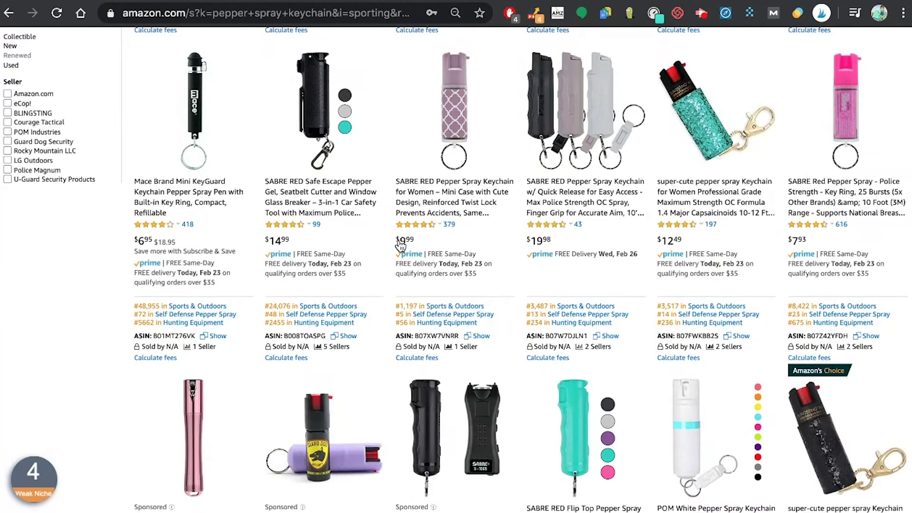
scroll(387, 250, "down", 3)
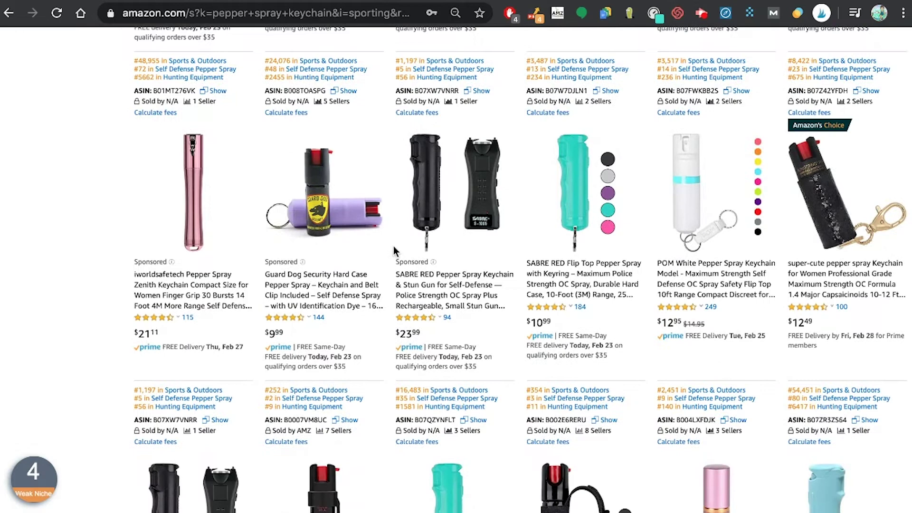
scroll(393, 246, "down", 7)
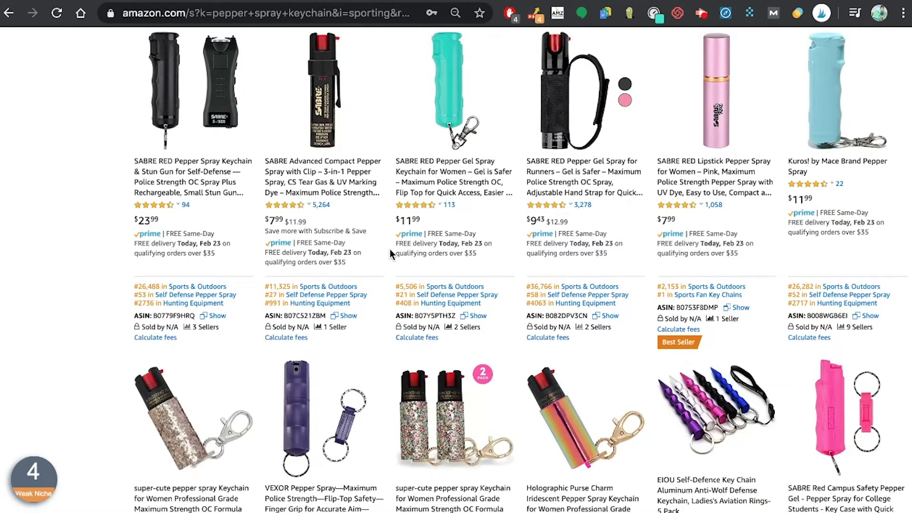
scroll(390, 250, "down", 10)
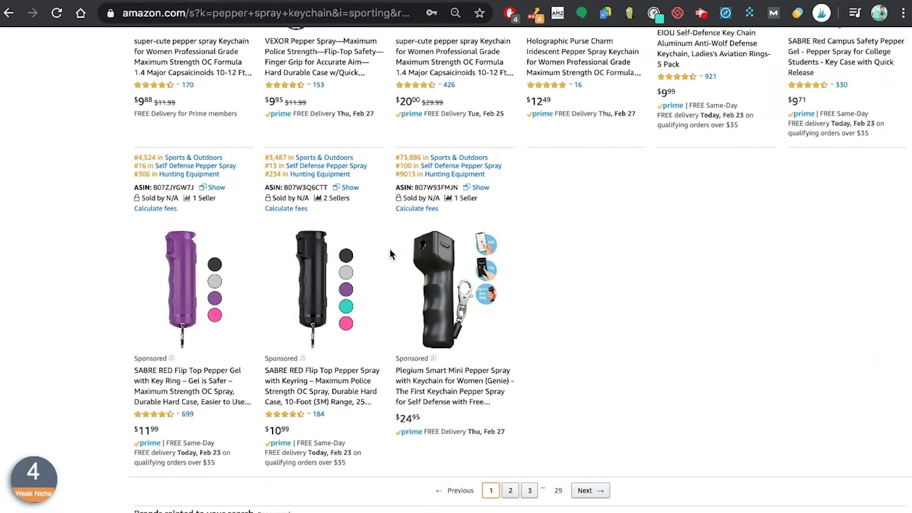
key("ctrl+Tab")
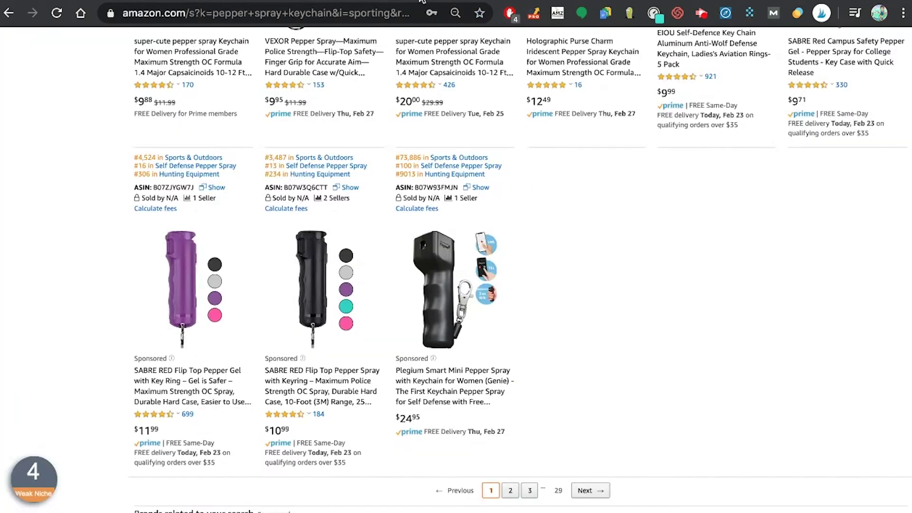
- Go back to the first rows of results and examine the review counts of the SABRE best sellers
scroll(503, 250, "up", 2)
scroll(502, 247, "up", 15)
scroll(502, 251, "down", 5)
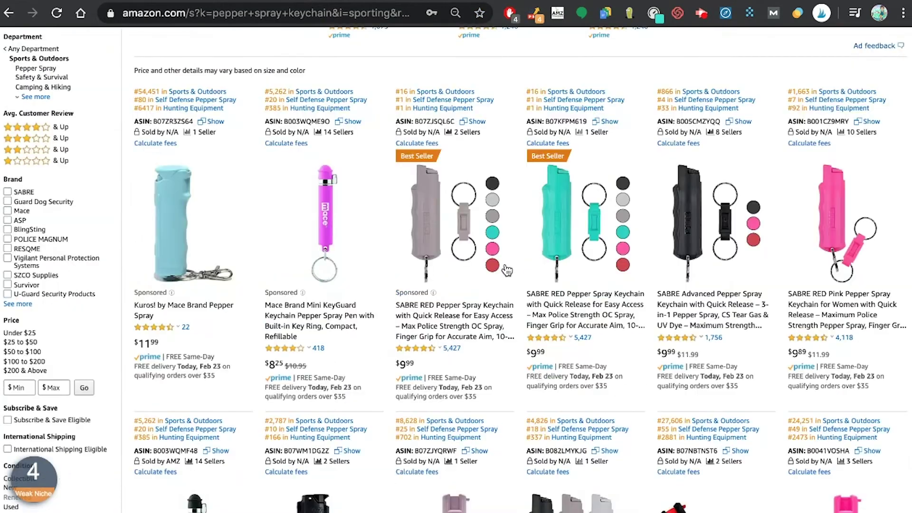
scroll(507, 274, "down", 1)
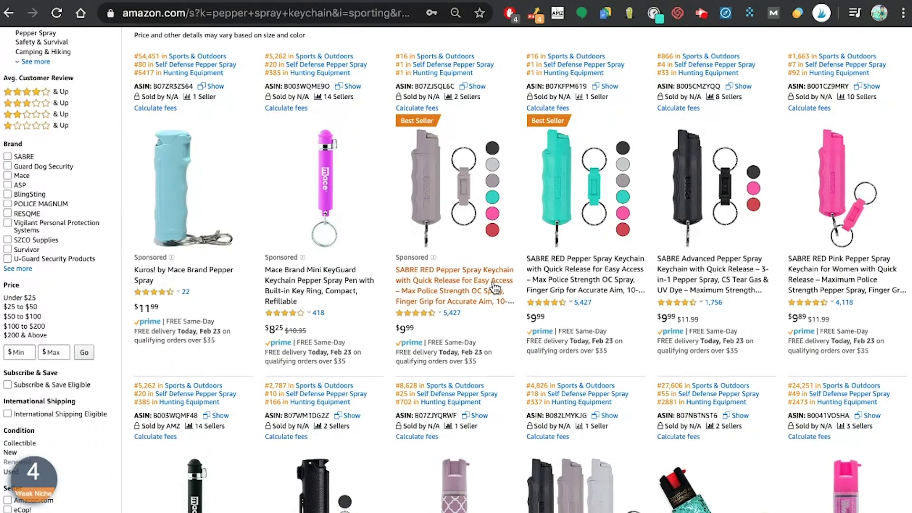
scroll(831, 269, "up", 1)
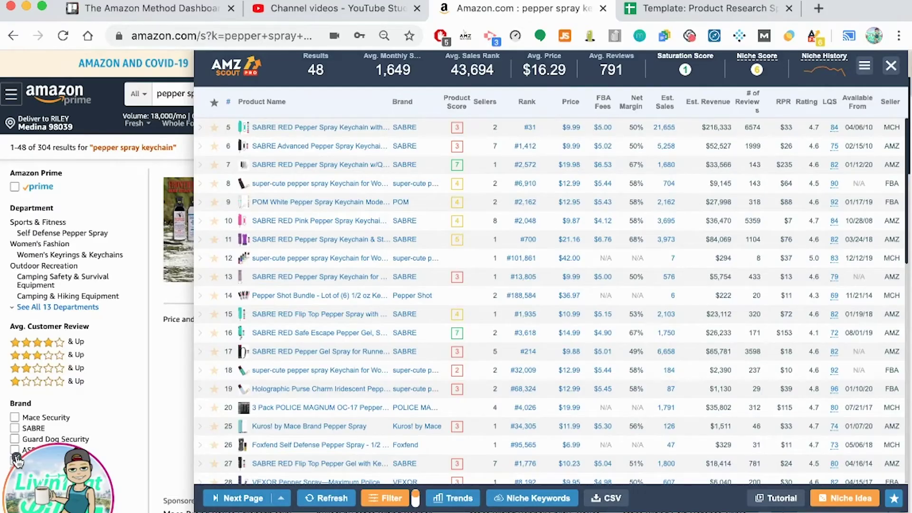
- Examine the pepper spray keychain niche in the AMZScout PRO table, previewing the super-cute, POM and SABRE products
left_click(15, 460)
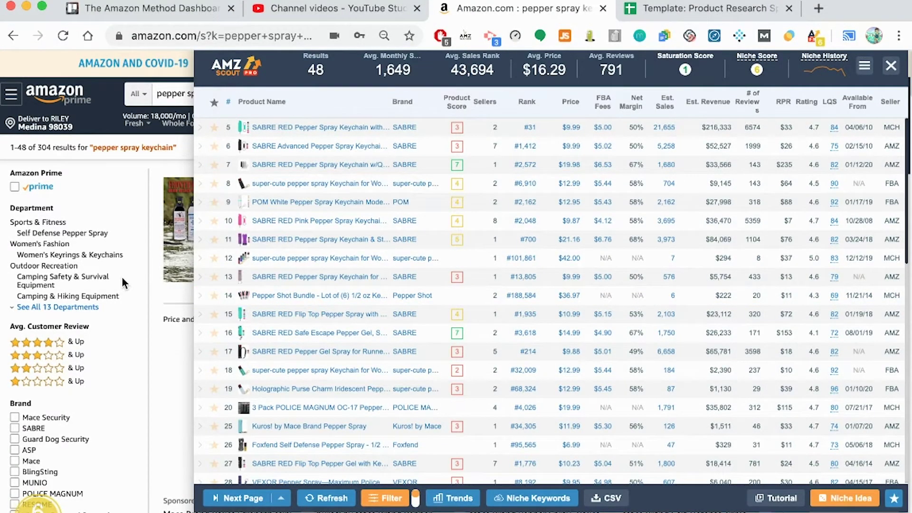
mouse_move(361, 185)
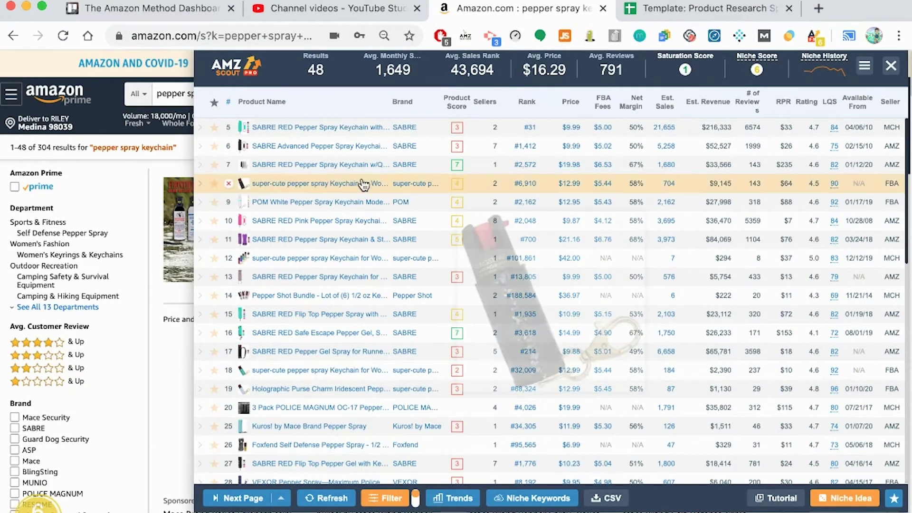
mouse_move(379, 148)
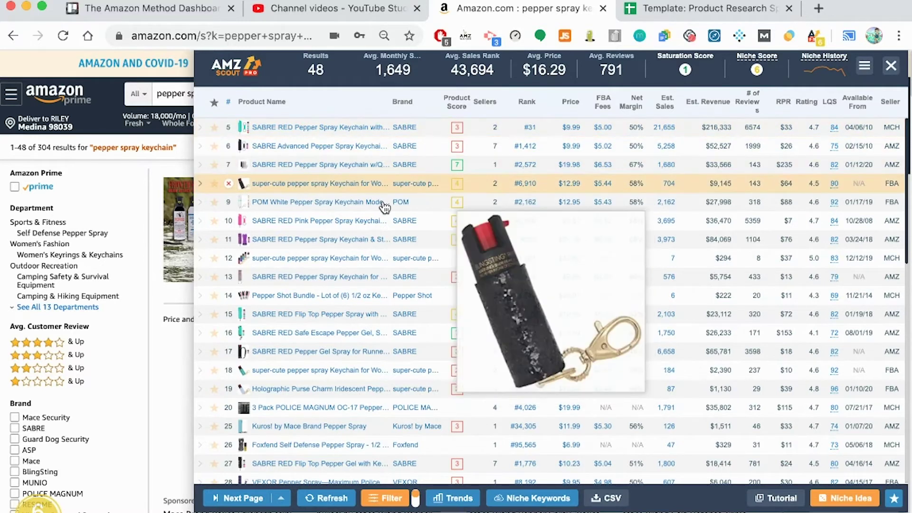
mouse_move(381, 204)
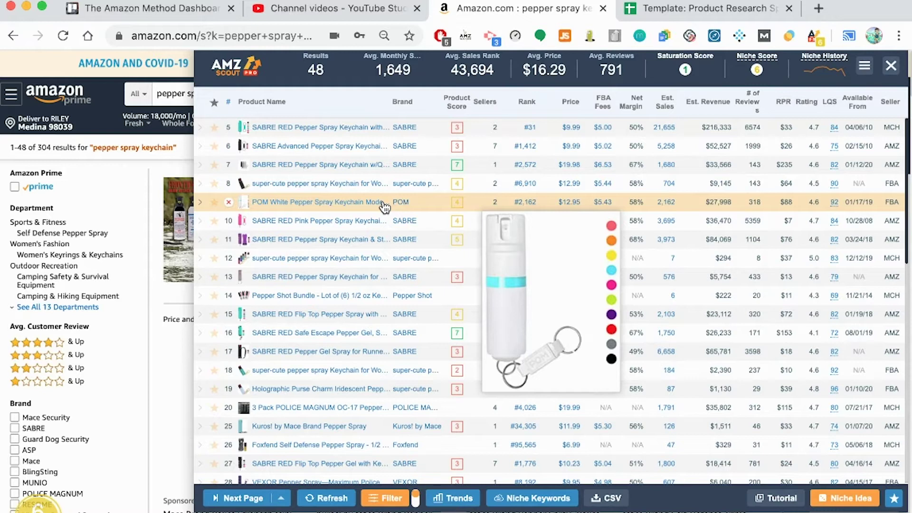
mouse_move(383, 223)
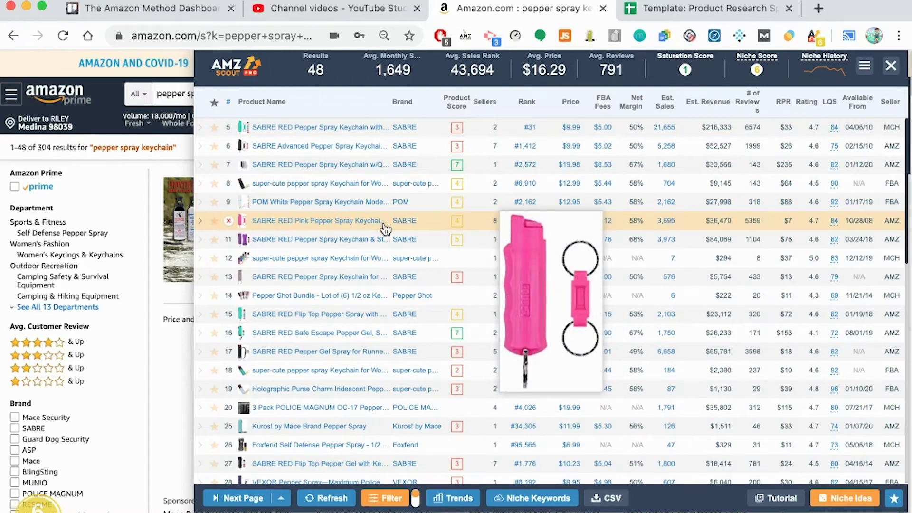
mouse_move(391, 246)
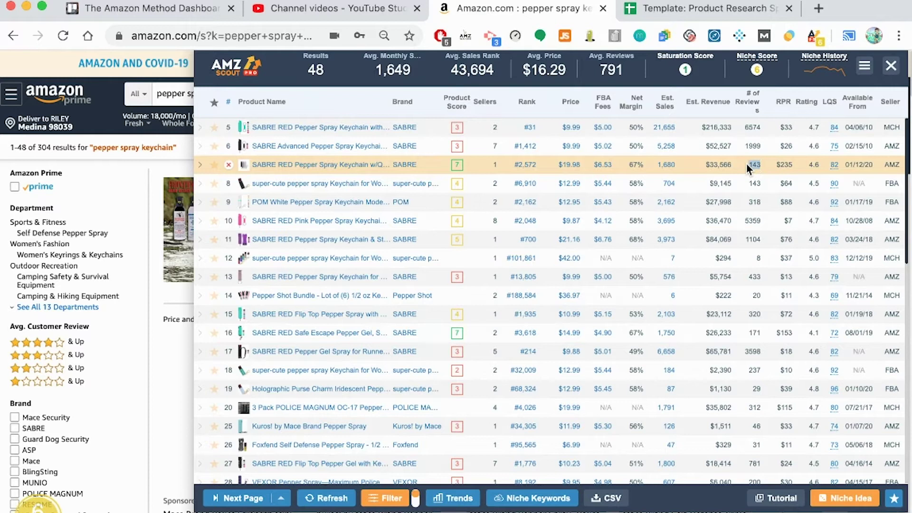
- Compare the number of reviews, estimated revenue and RPR of the listed products in the AMZScout PRO table
scroll(750, 165, "up", 5)
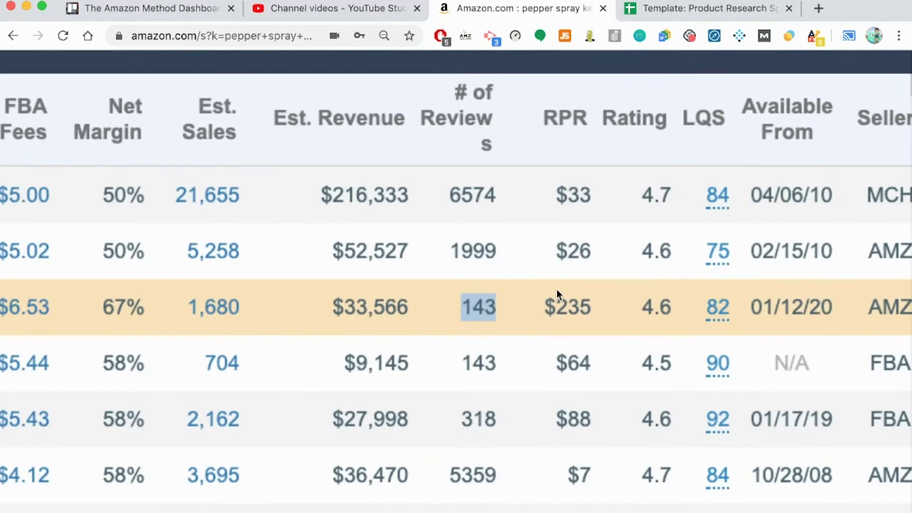
scroll(498, 307, "down", 1)
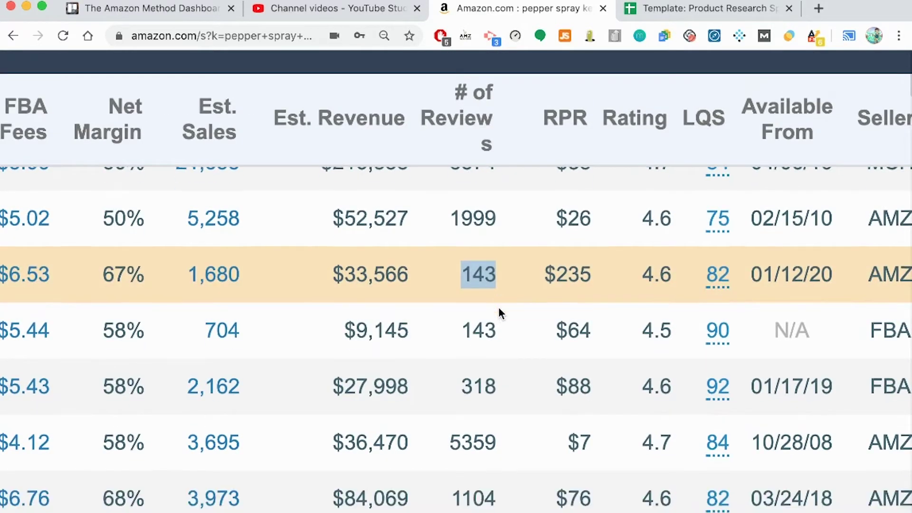
scroll(498, 309, "up", 1)
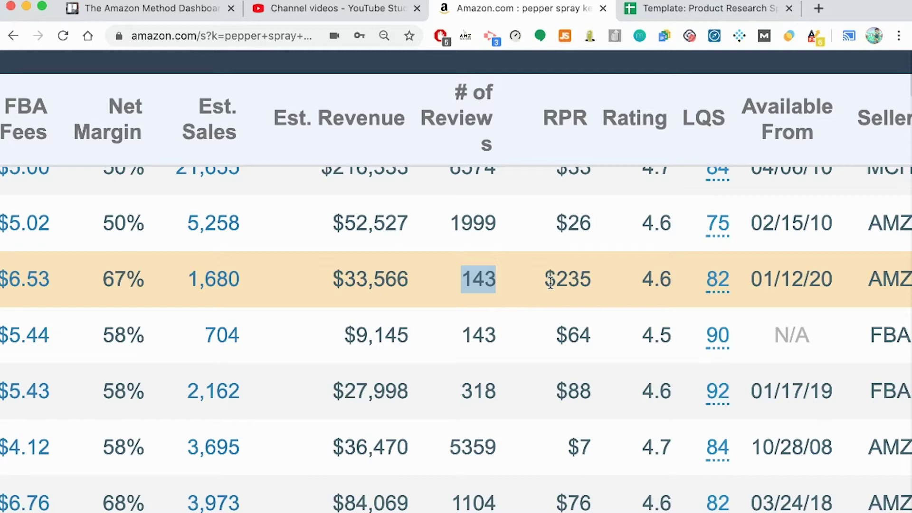
scroll(518, 288, "down", 5)
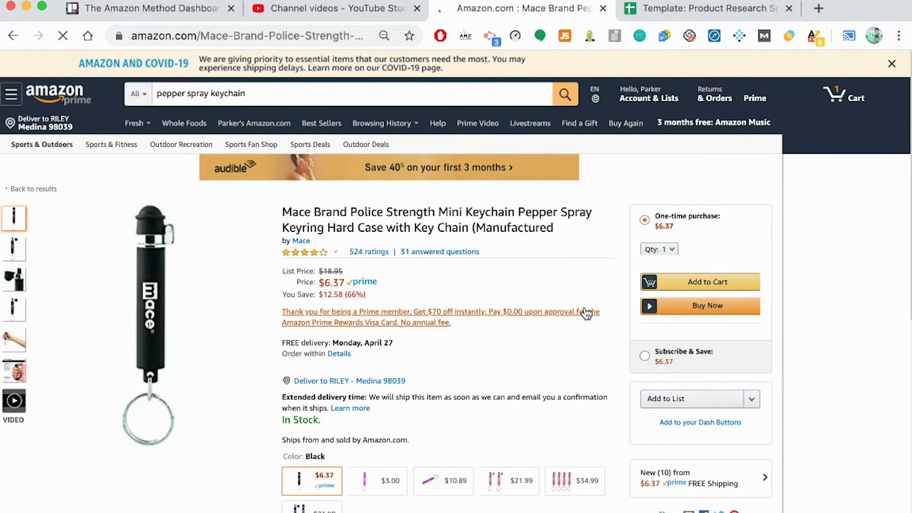
- Return from the Mace keychain listing to the search results and browse the different pepper spray designs and bundles
key("super+bracketleft")
scroll(156, 315, "down", 4)
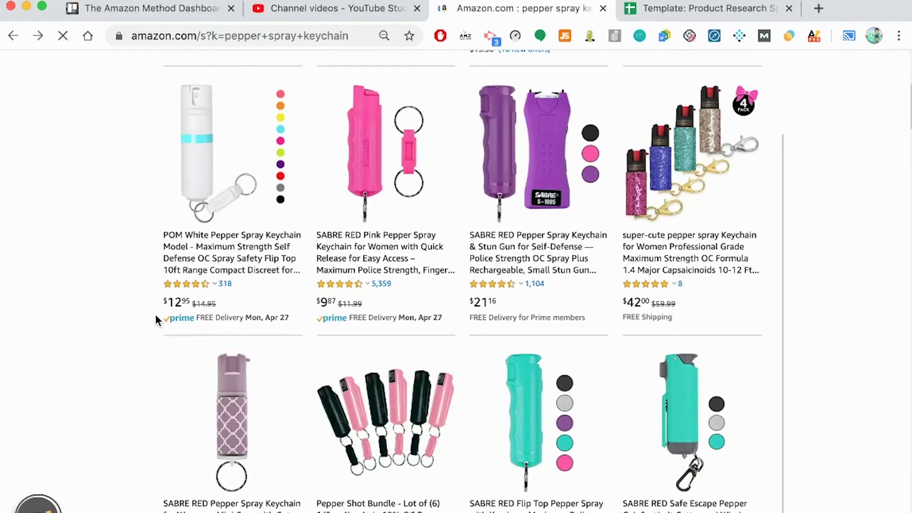
scroll(155, 315, "down", 5)
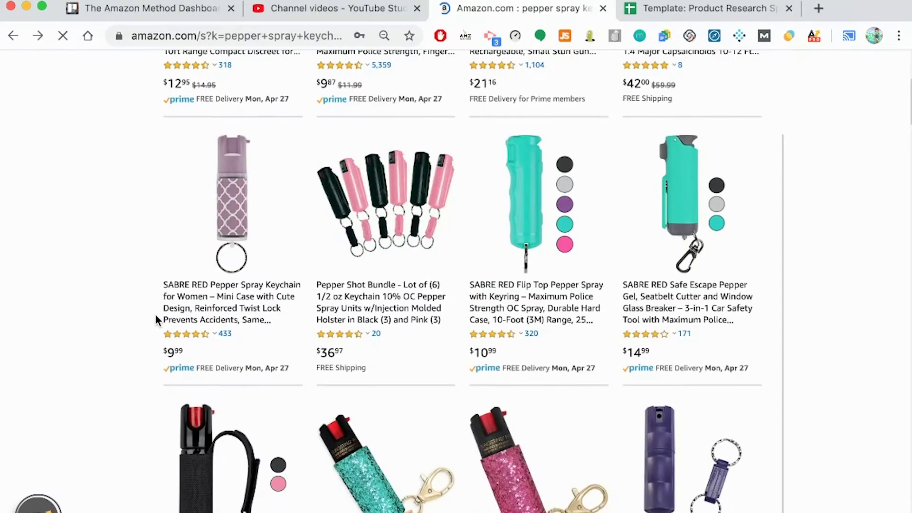
scroll(156, 317, "down", 6)
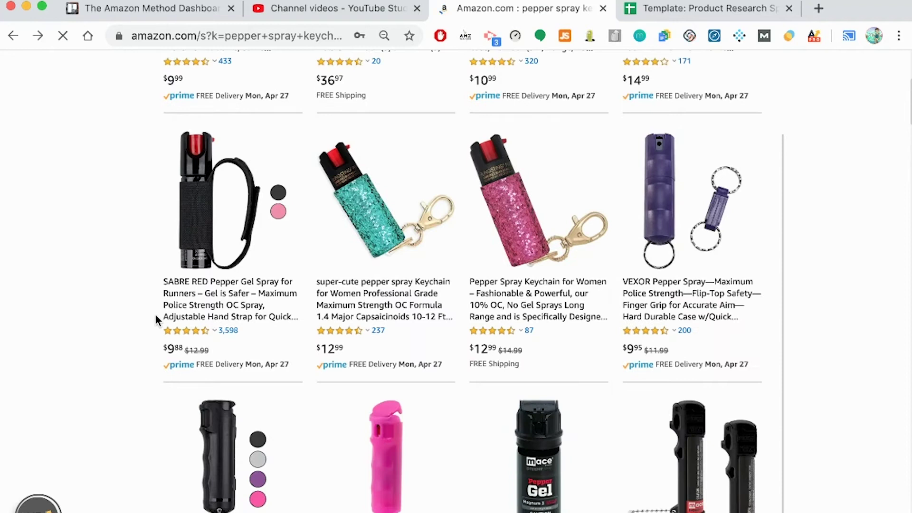
scroll(155, 315, "up", 5)
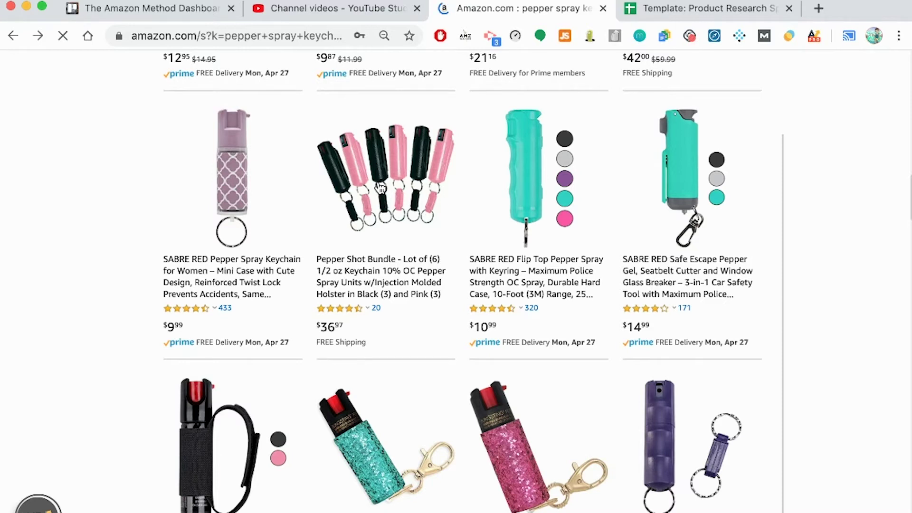
- Browse more pepper spray results, then review the Further Research and narrowing-down criteria in the product research spreadsheet
scroll(380, 187, "down", 4)
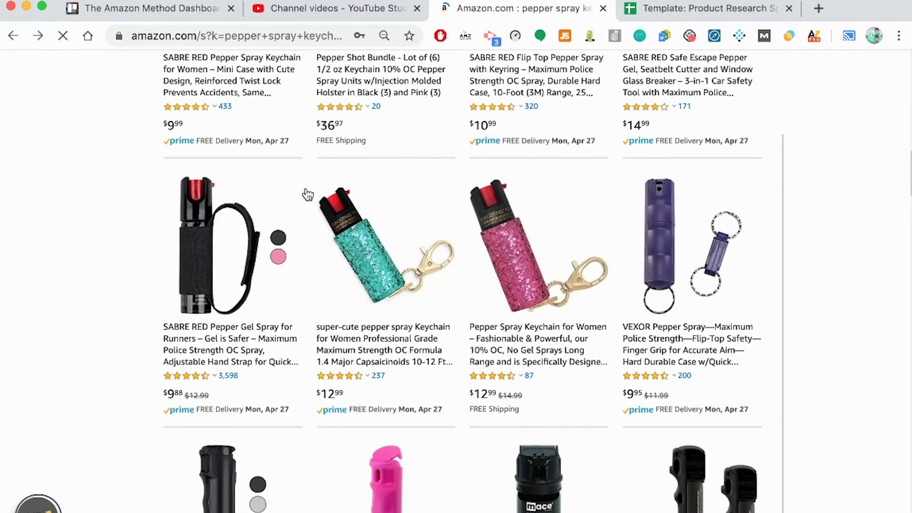
scroll(307, 192, "down", 6)
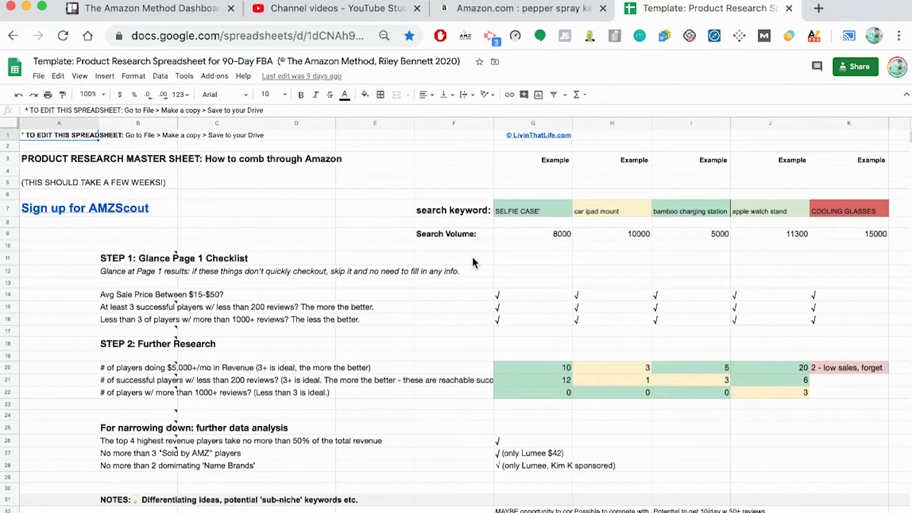
scroll(472, 259, "down", 1)
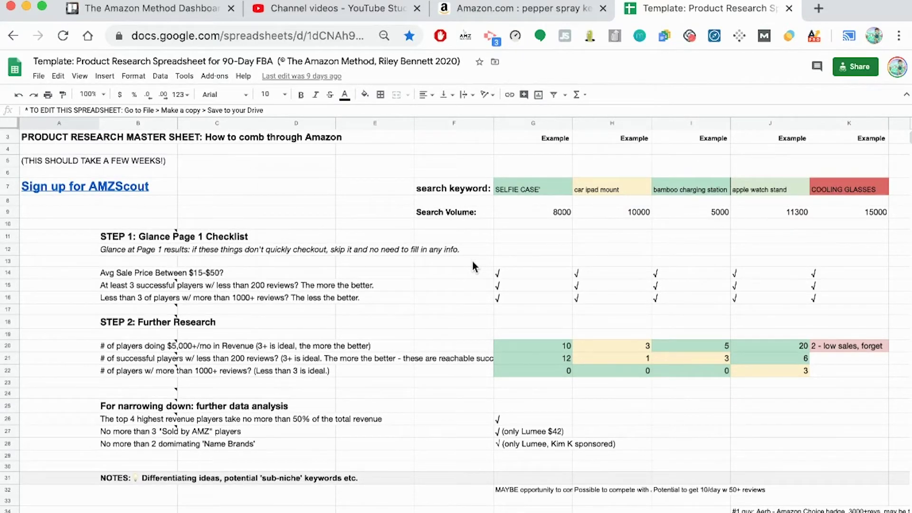
scroll(461, 358, "down", 2)
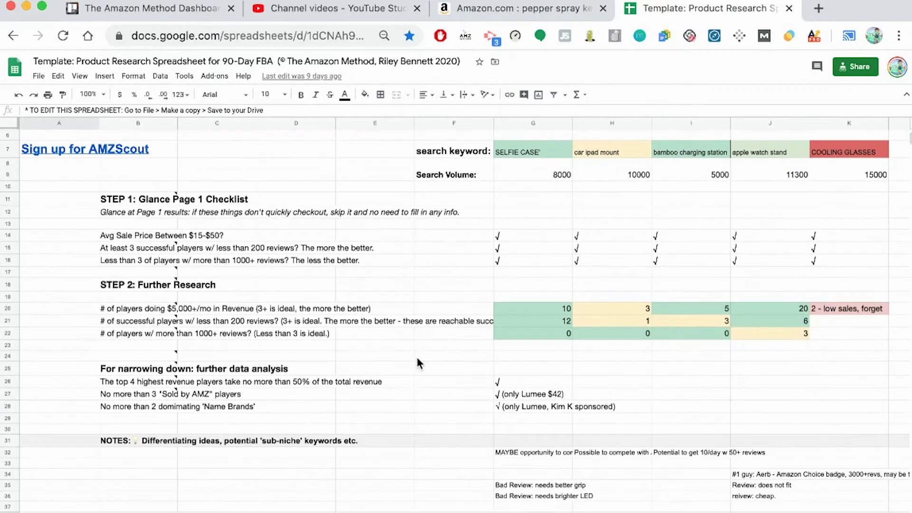
left_click_drag(311, 337, 134, 299)
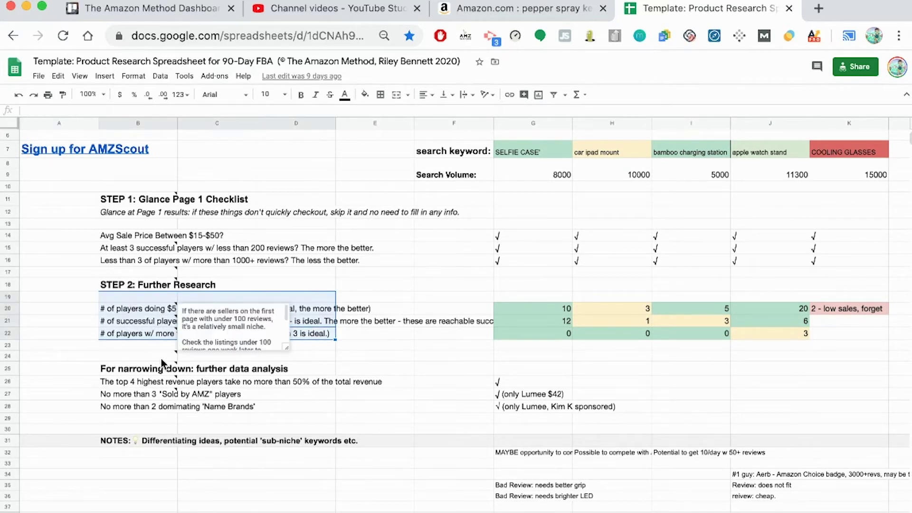
left_click(220, 397)
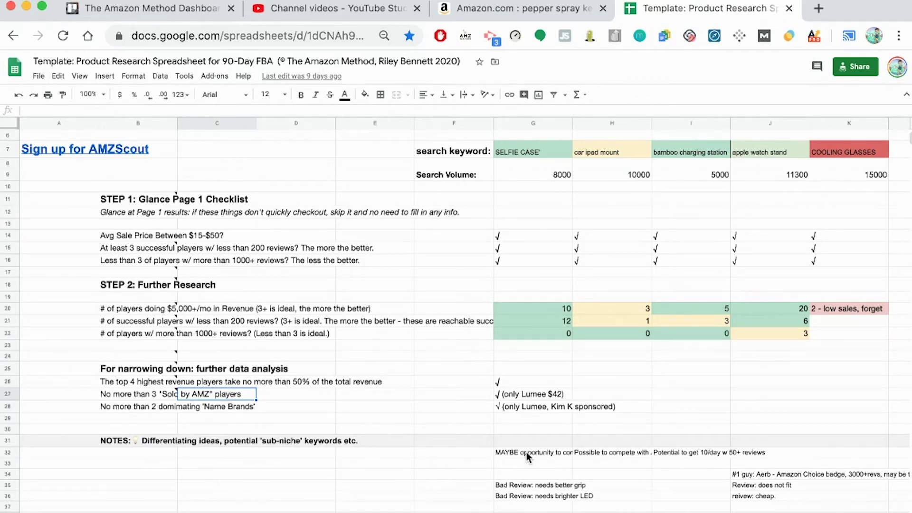
scroll(522, 465, "down", 1)
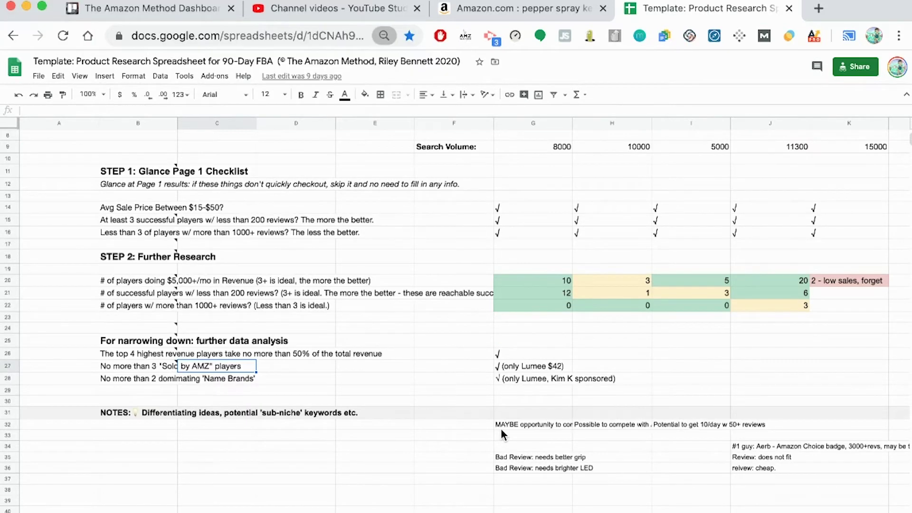
scroll(519, 450, "up", 1)
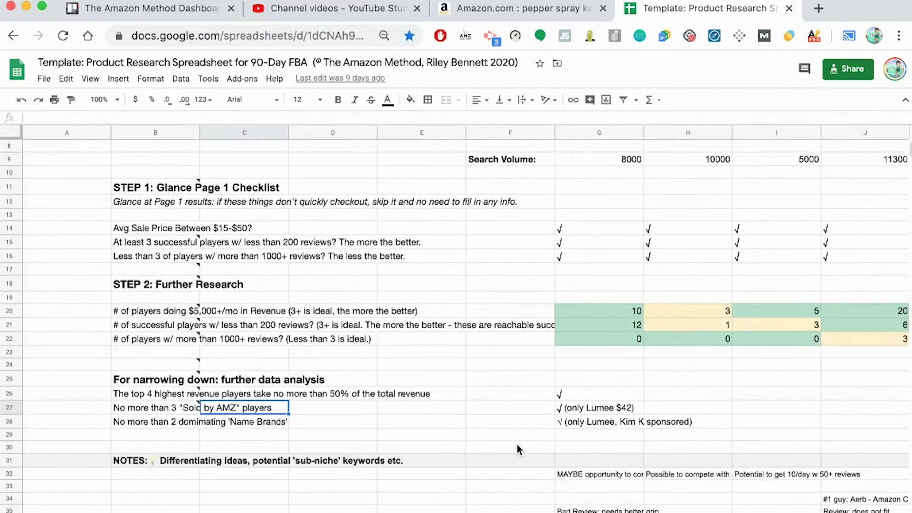
scroll(527, 332, "down", 1)
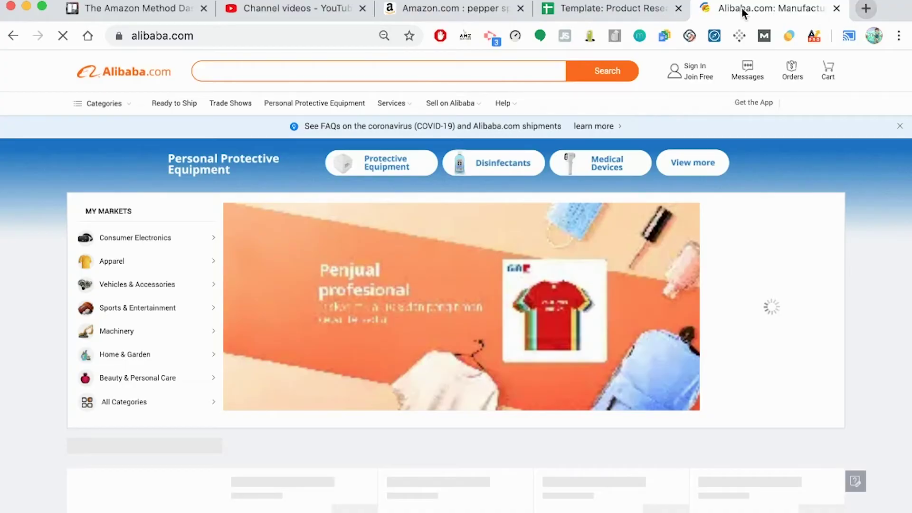
- Return from Alibaba to the research spreadsheet and look across the numbered idea columns up to number 30
left_click(630, 15)
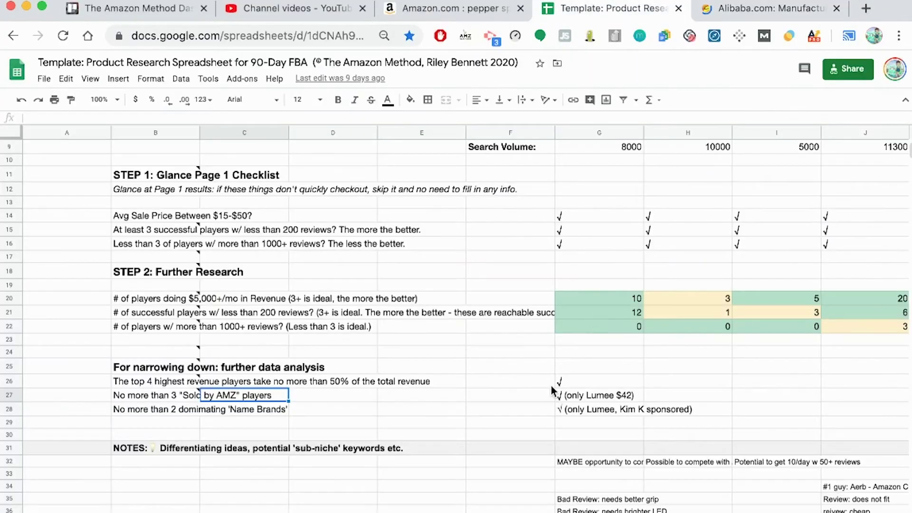
scroll(527, 414, "right", 5)
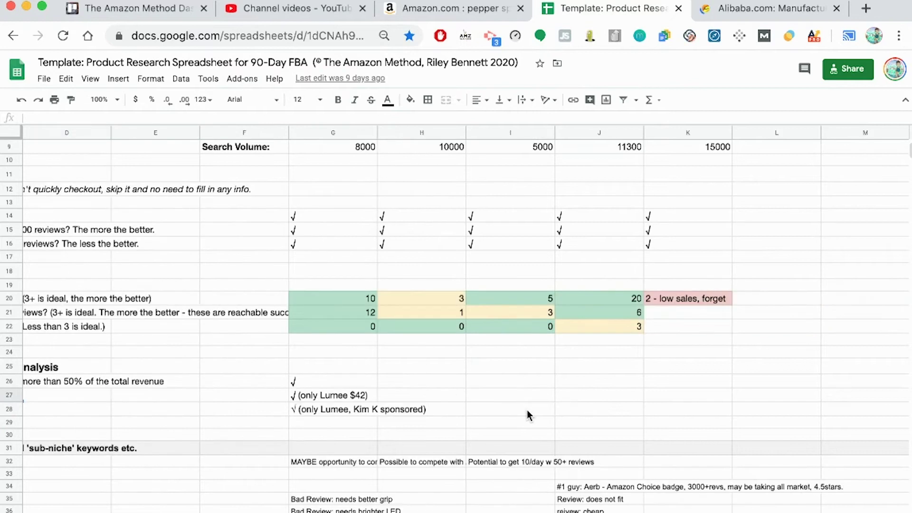
scroll(528, 411, "right", 5)
scroll(528, 416, "right", 2)
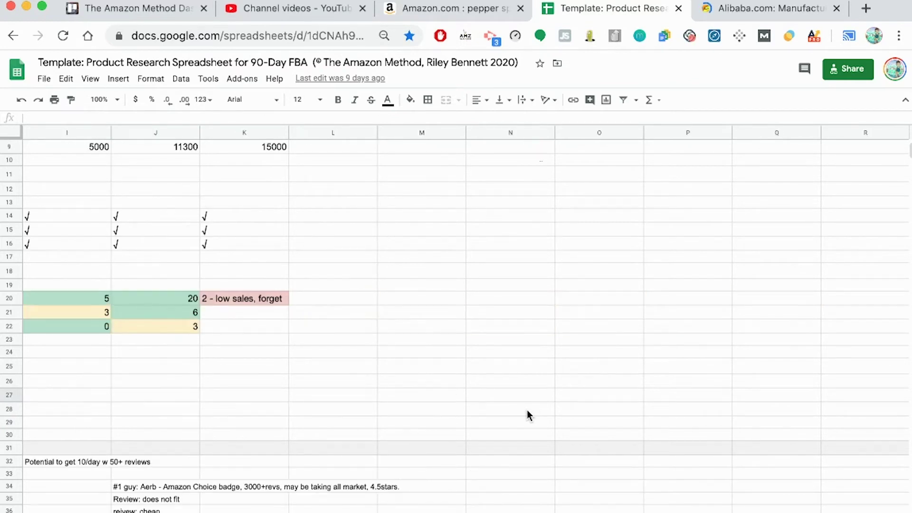
scroll(528, 415, "up", 3)
scroll(529, 415, "right", 20)
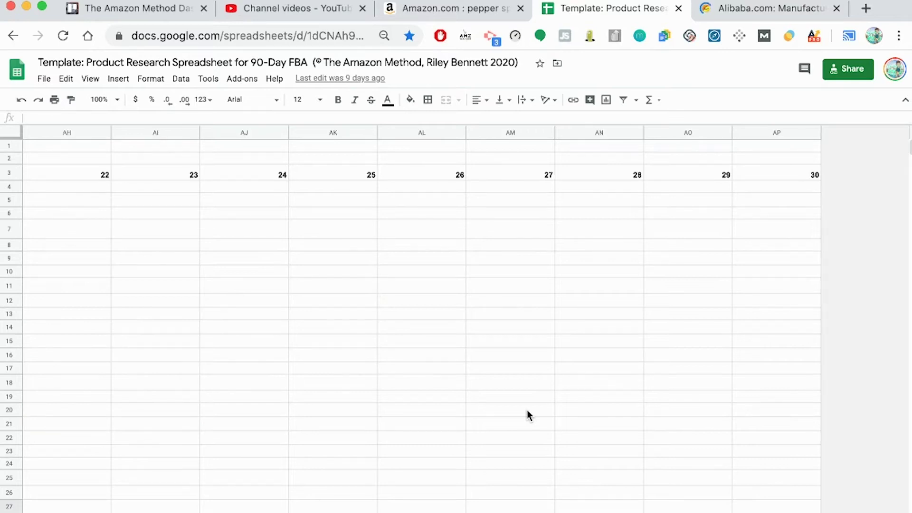
left_click(749, 180)
scroll(749, 179, "left", 20)
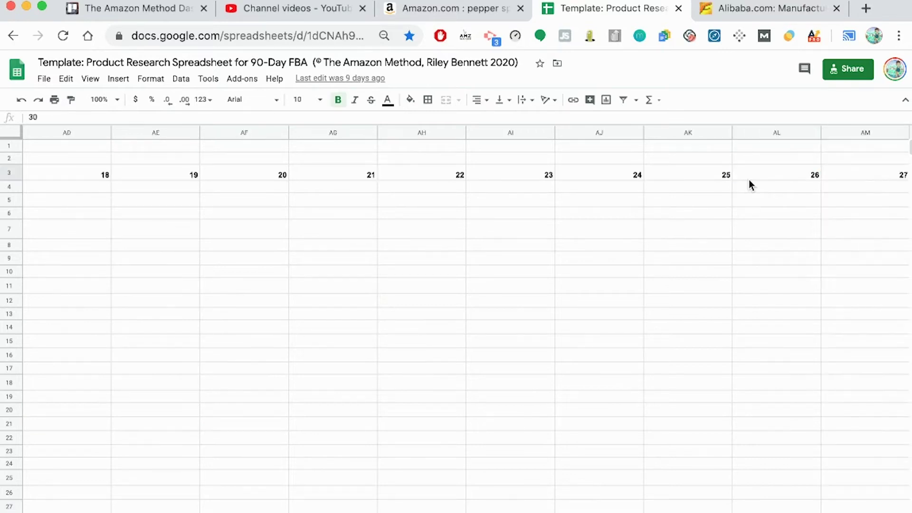
- Review how the example keywords, from the selfie case to the cooling glasses, are rated against the checklist criteria and notes
scroll(611, 230, "down", 2)
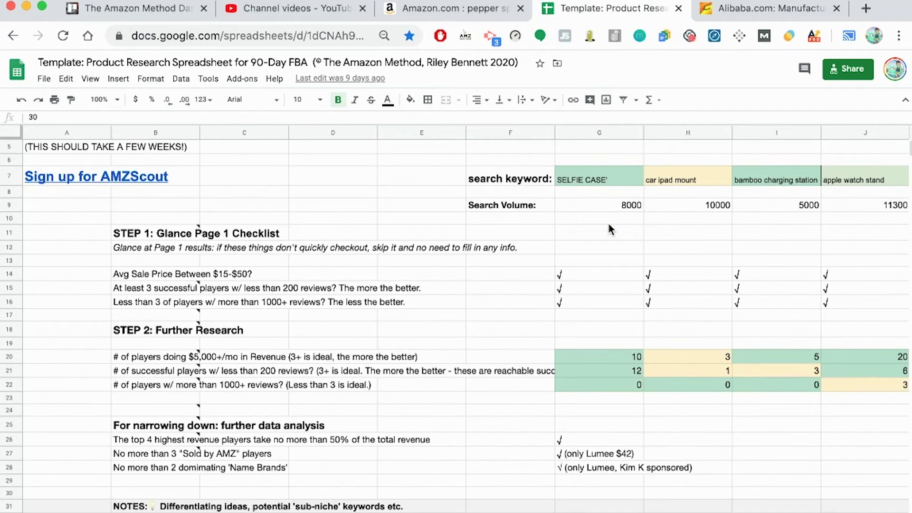
scroll(611, 230, "down", 3)
scroll(611, 230, "right", 3)
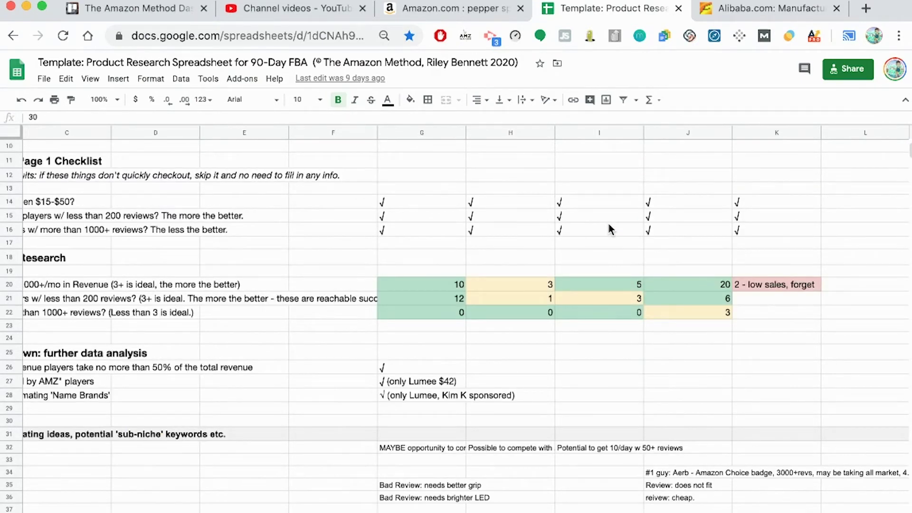
scroll(611, 230, "up", 1)
scroll(611, 230, "left", 2)
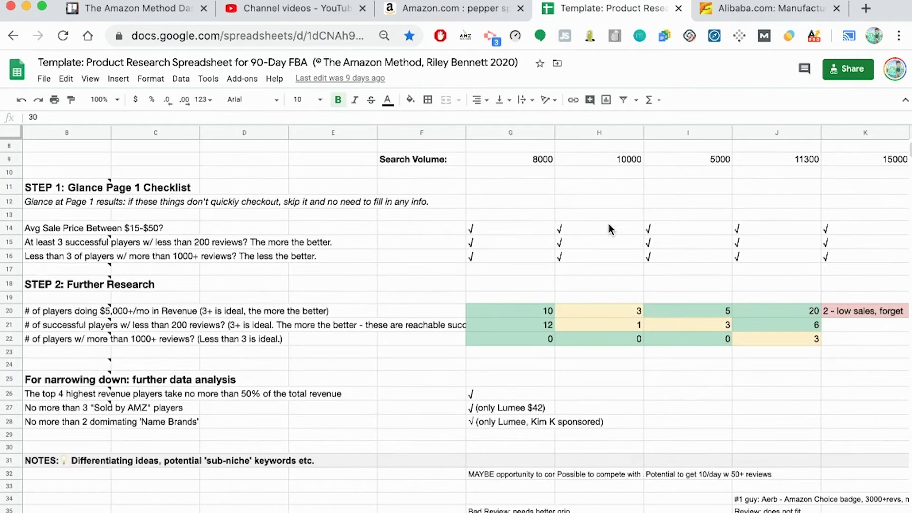
scroll(611, 230, "up", 1)
scroll(611, 230, "left", 1)
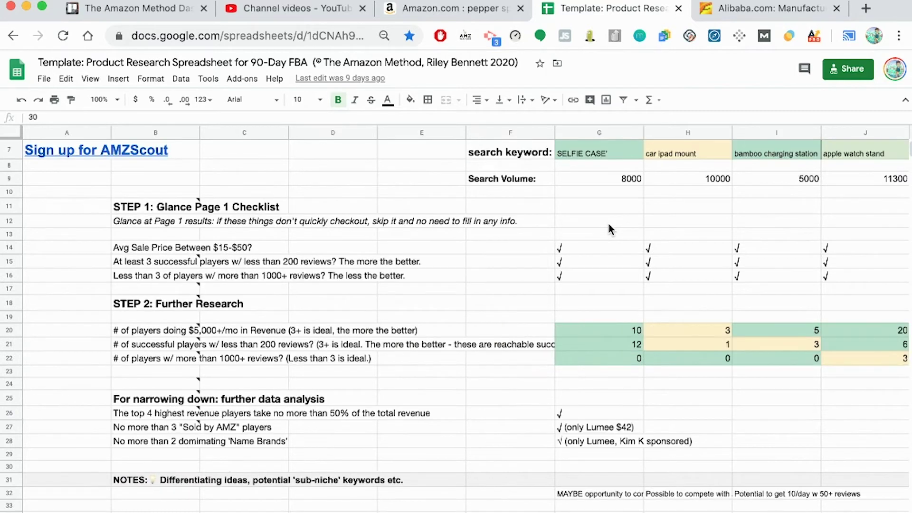
scroll(611, 230, "right", 1)
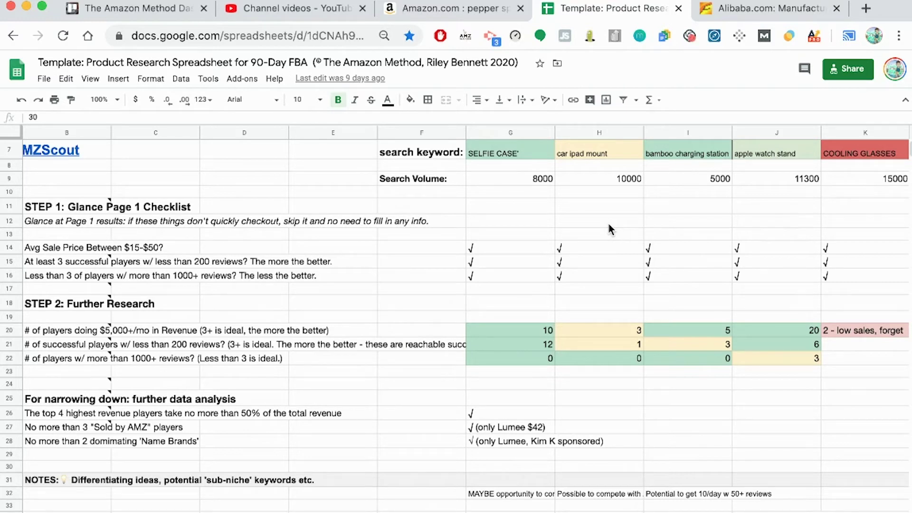
- Look through the blank product columns beyond the cooling glasses example and return to the example keywords
scroll(629, 238, "right", 17)
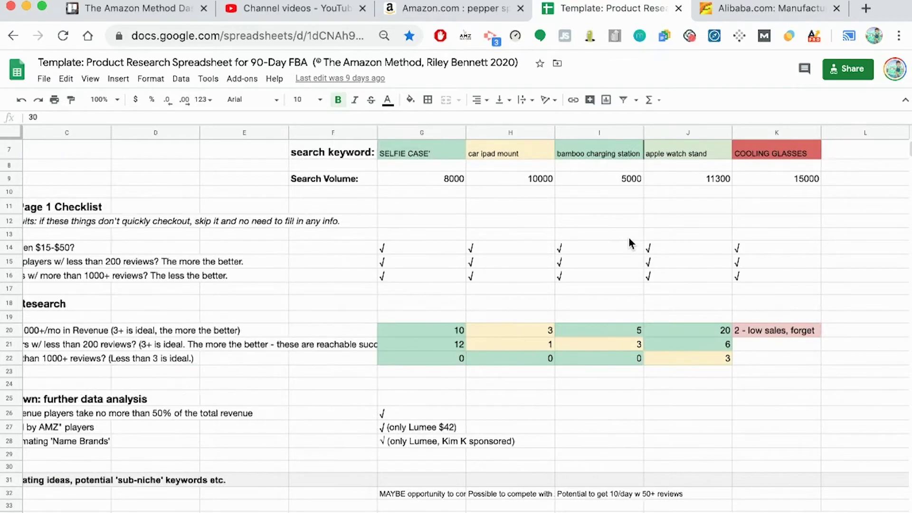
scroll(629, 238, "right", 15)
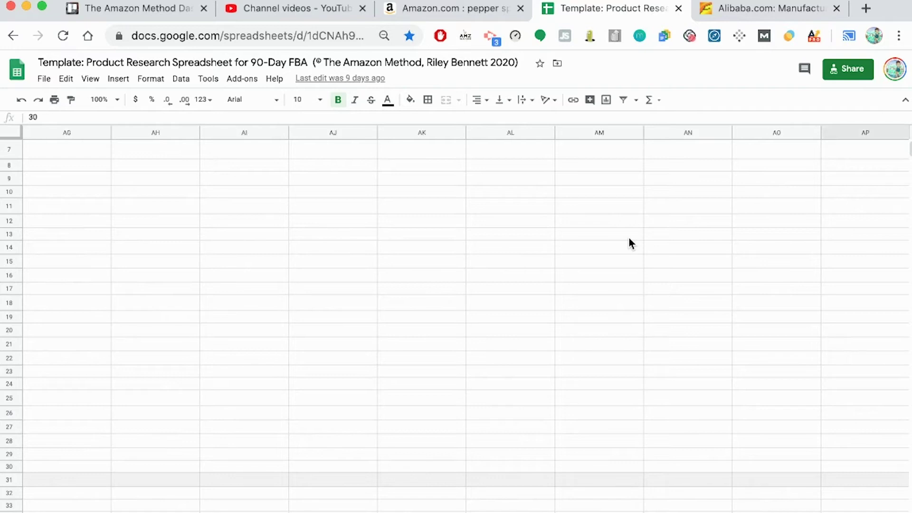
scroll(629, 238, "left", 15)
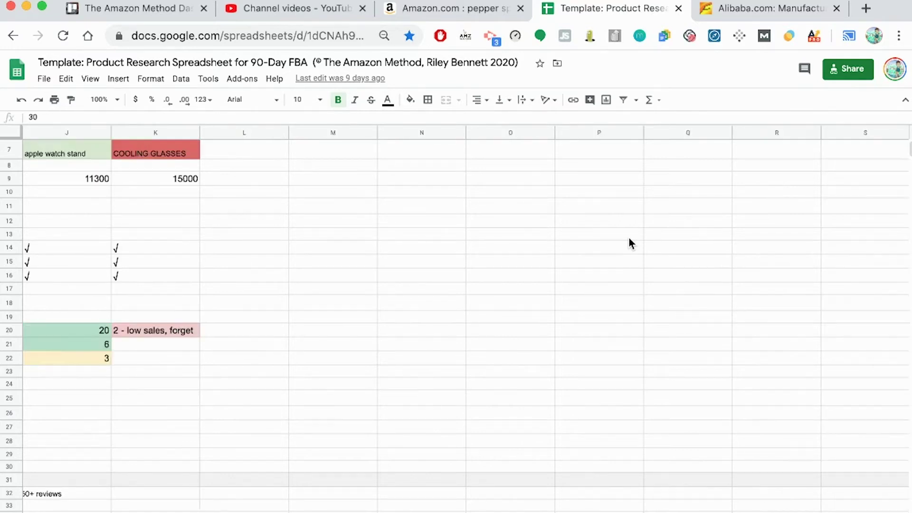
scroll(629, 238, "right", 1)
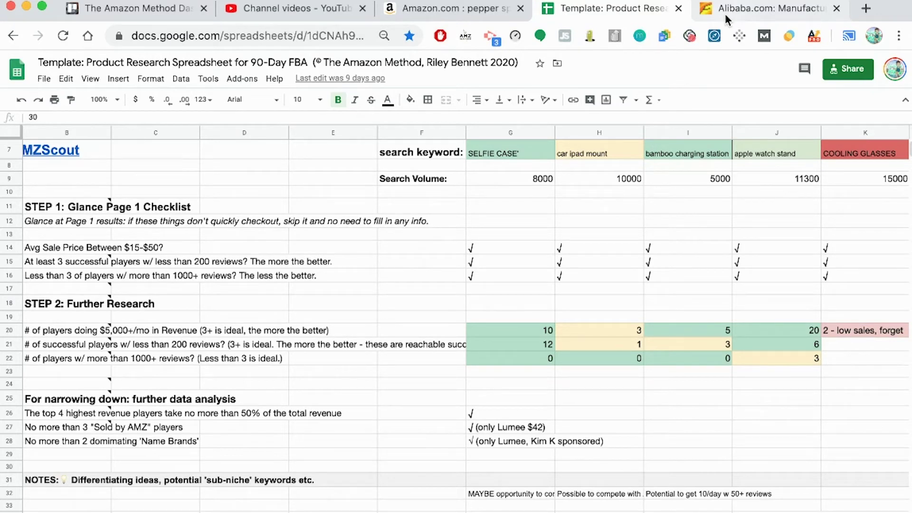
- Return to the Amazon results and find the SABRE Advanced Pepper Spray Keychain at Alibaba from the AMZScout PRO table
left_click(442, 18)
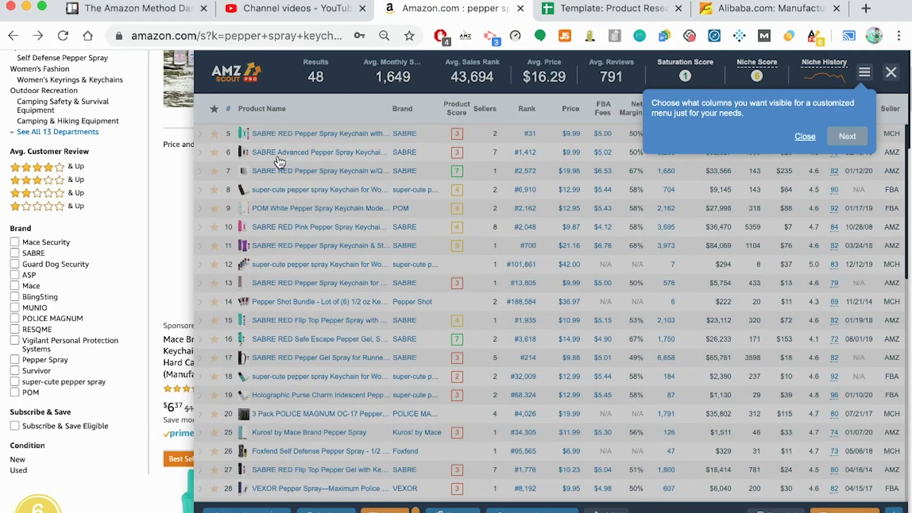
left_click(200, 153)
left_click(200, 153)
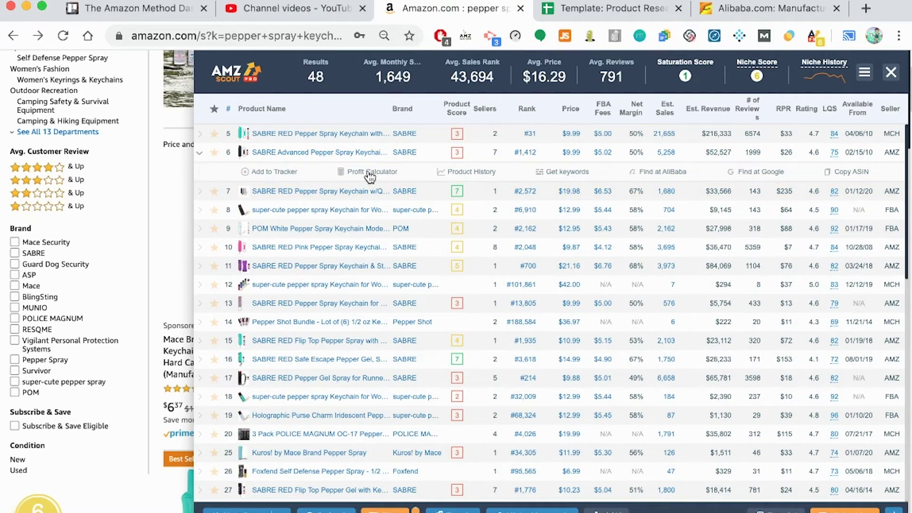
left_click(684, 178)
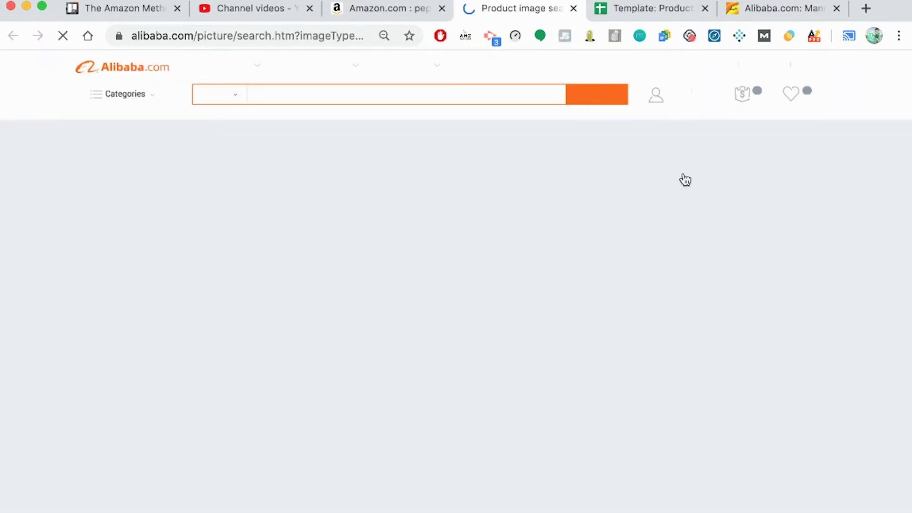
scroll(531, 198, "down", 5)
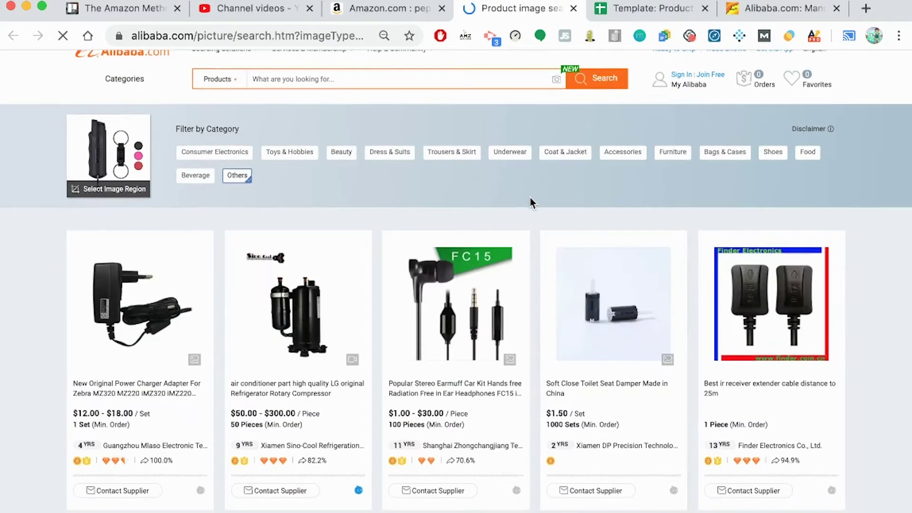
- Search Alibaba for "pepper spray keychain" and compare the prices, minimum orders and suppliers of the first listings
scroll(531, 198, "down", 4)
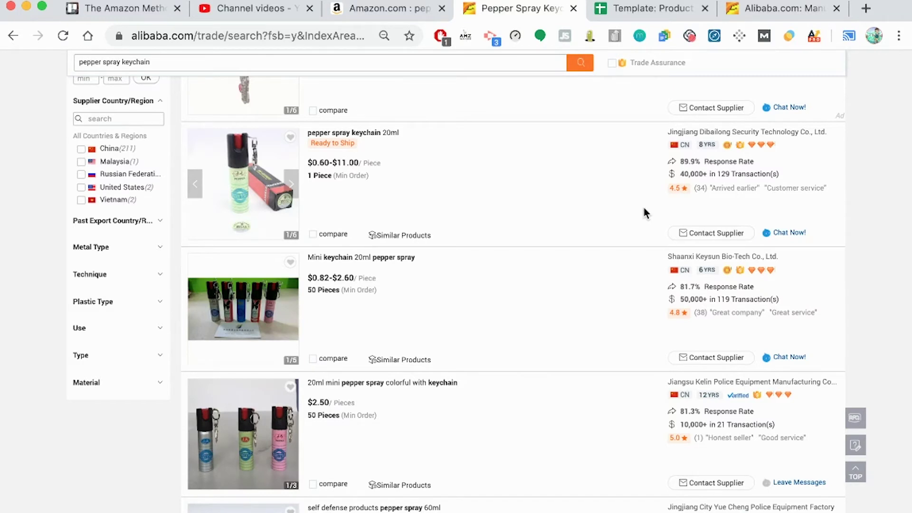
scroll(644, 212, "down", 5)
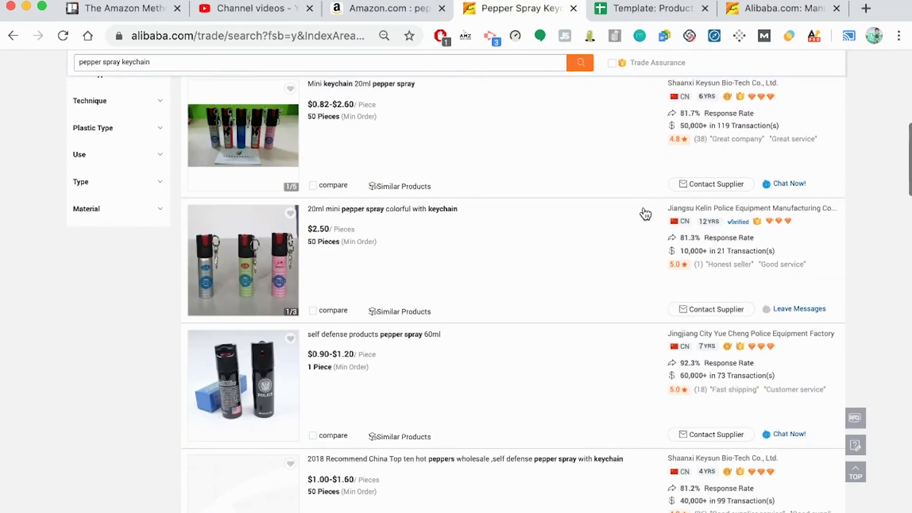
scroll(649, 209, "down", 4)
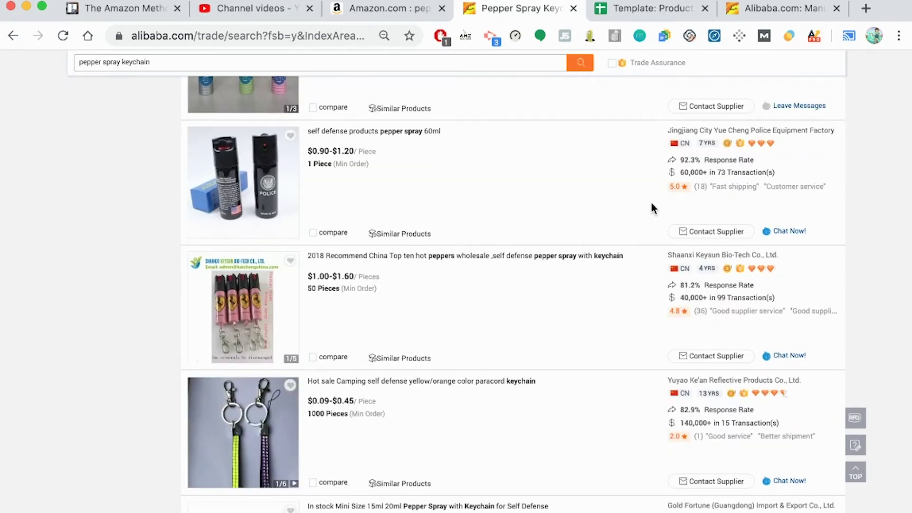
scroll(650, 186, "up", 9)
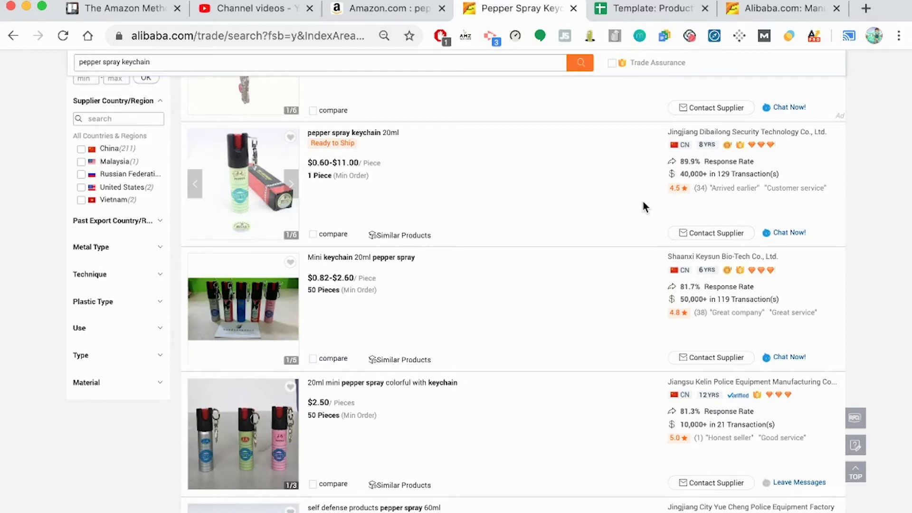
scroll(645, 212, "down", 4)
scroll(647, 211, "down", 2)
scroll(652, 206, "down", 2)
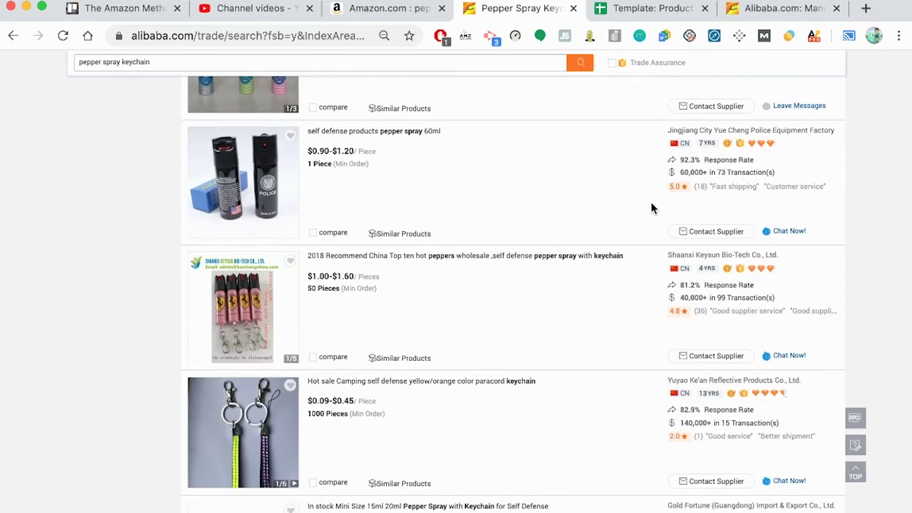
- Browse further down the Alibaba listings and examine the 20ml mini pepper spray with lipstick packing up close
scroll(652, 203, "down", 10)
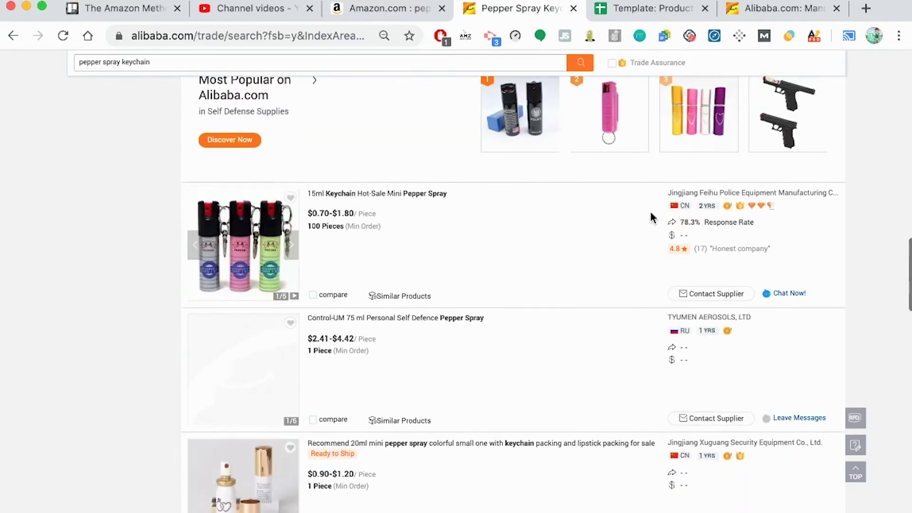
scroll(652, 205, "down", 5)
scroll(651, 214, "down", 1)
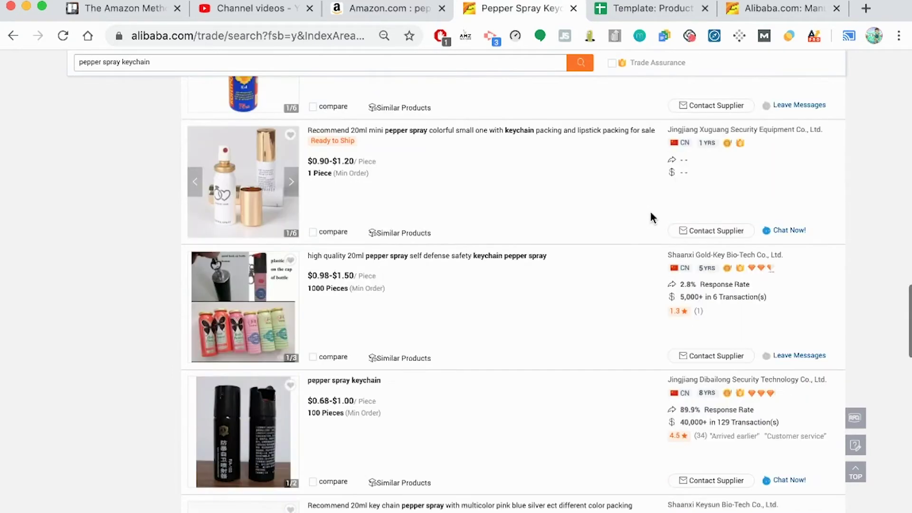
scroll(284, 193, "up", 5)
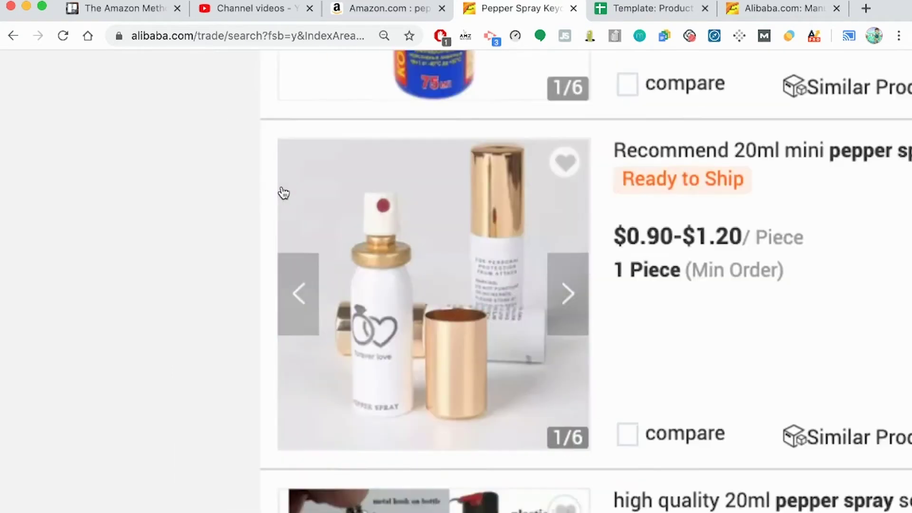
- Browse further down the Alibaba listings for pepper spray keychains, comparing product types, prices, minimum orders and suppliers
scroll(421, 265, "down", 5)
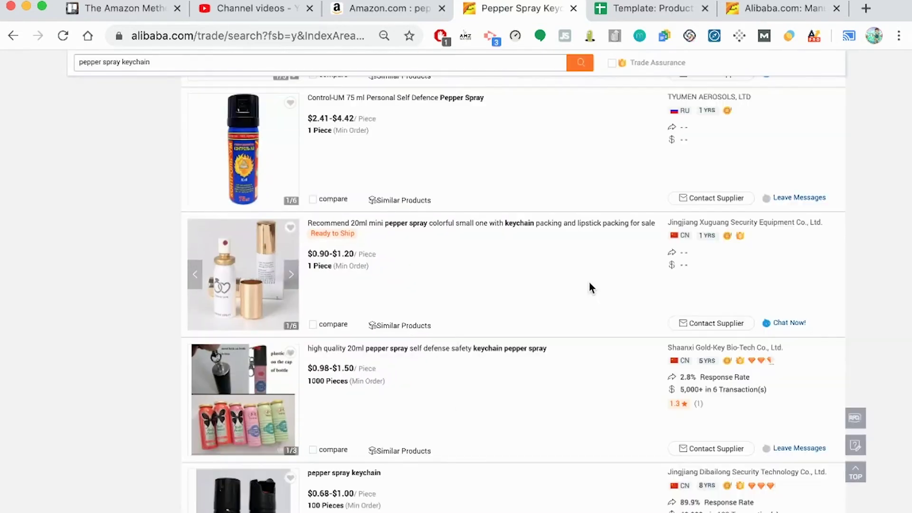
scroll(598, 278, "down", 5)
scroll(598, 278, "down", 12)
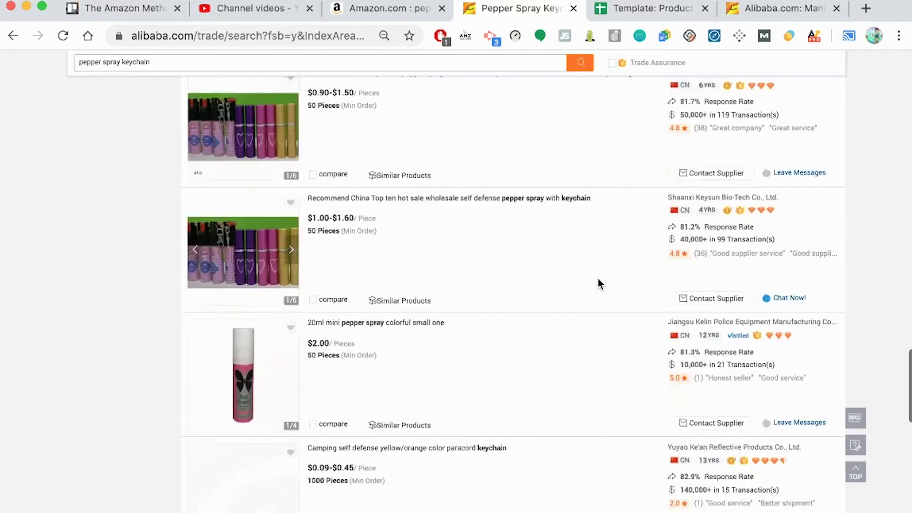
scroll(600, 284, "down", 7)
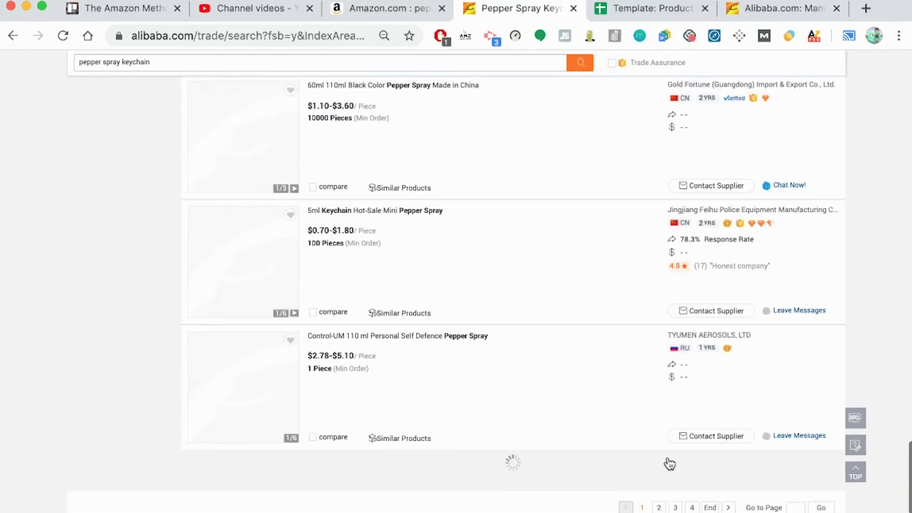
scroll(650, 444, "down", 8)
scroll(649, 440, "down", 11)
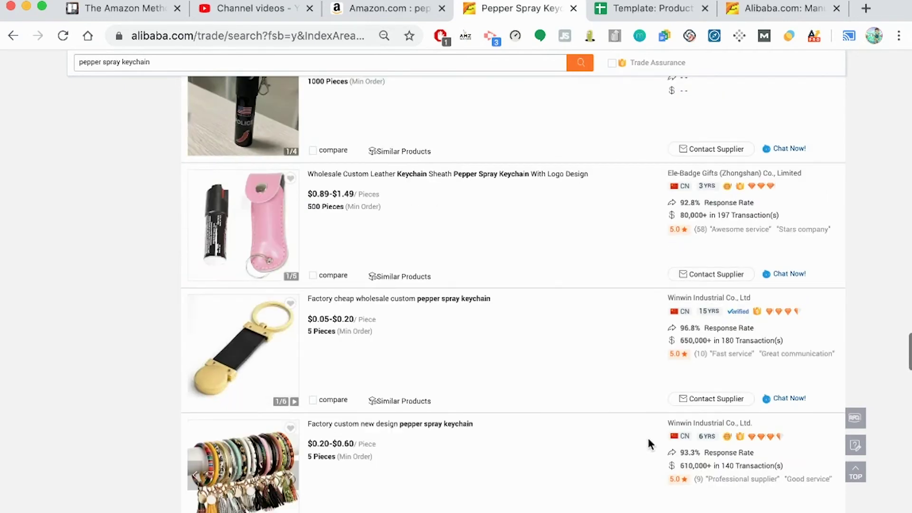
scroll(649, 443, "down", 5)
scroll(648, 440, "down", 8)
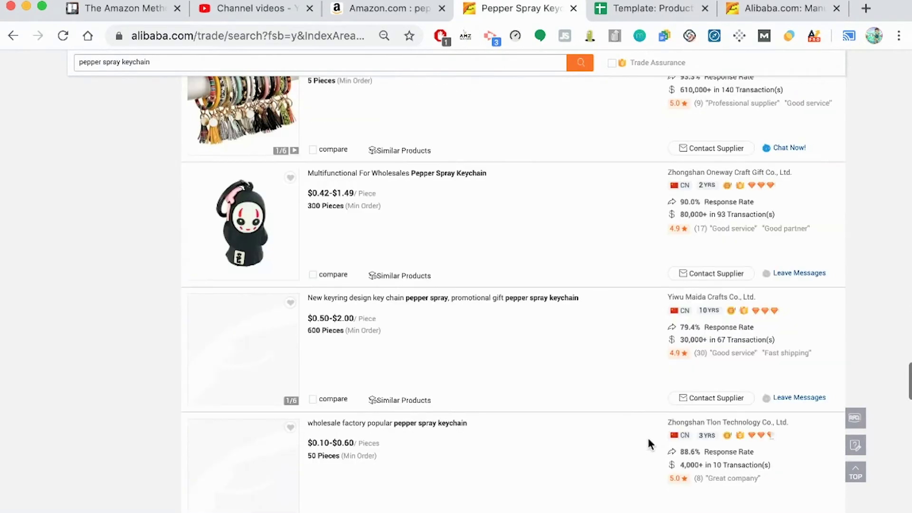
scroll(649, 444, "down", 13)
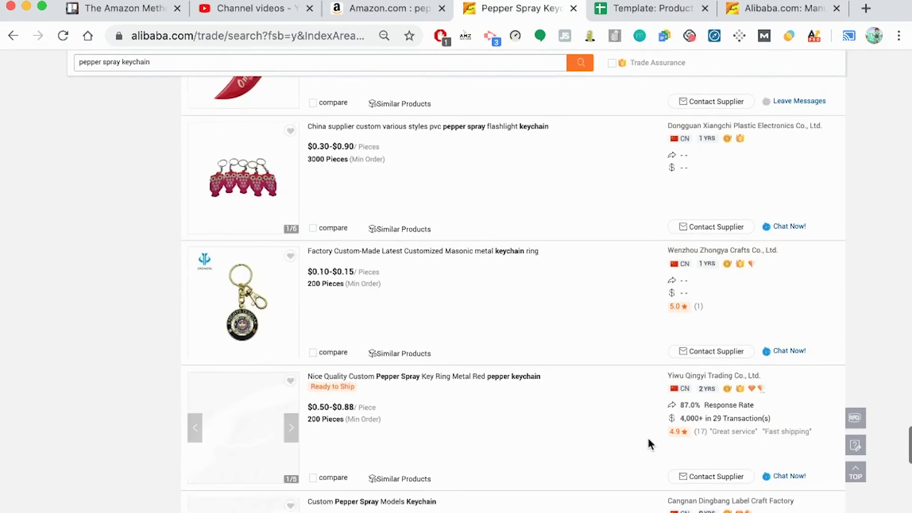
scroll(649, 444, "down", 9)
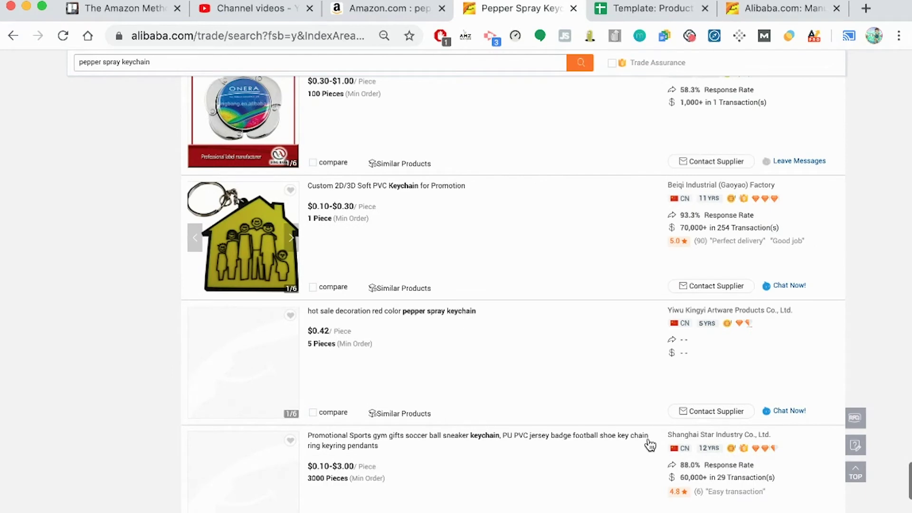
- Check the last listings on the first results page and examine the LED light personal security alarm keychains up close
scroll(649, 440, "down", 5)
scroll(650, 332, "down", 3)
scroll(650, 332, "down", 2)
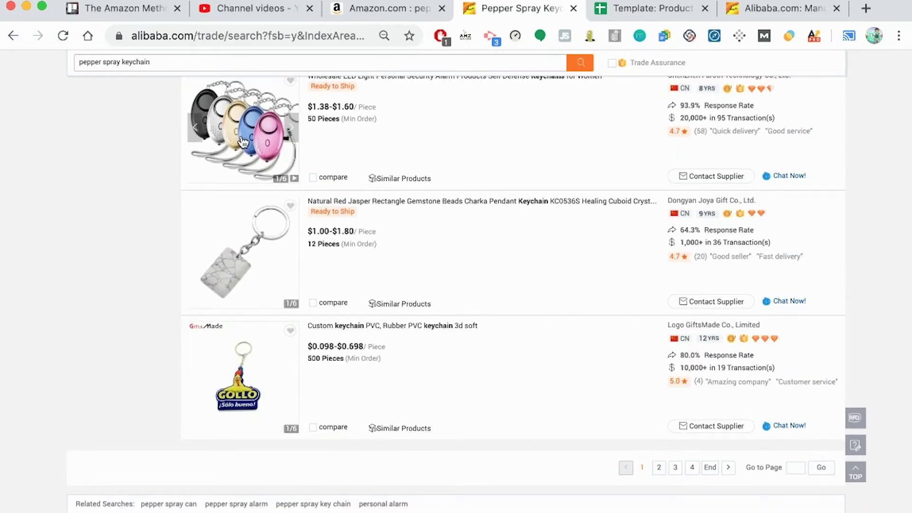
scroll(256, 137, "up", 5)
scroll(397, 266, "down", 5)
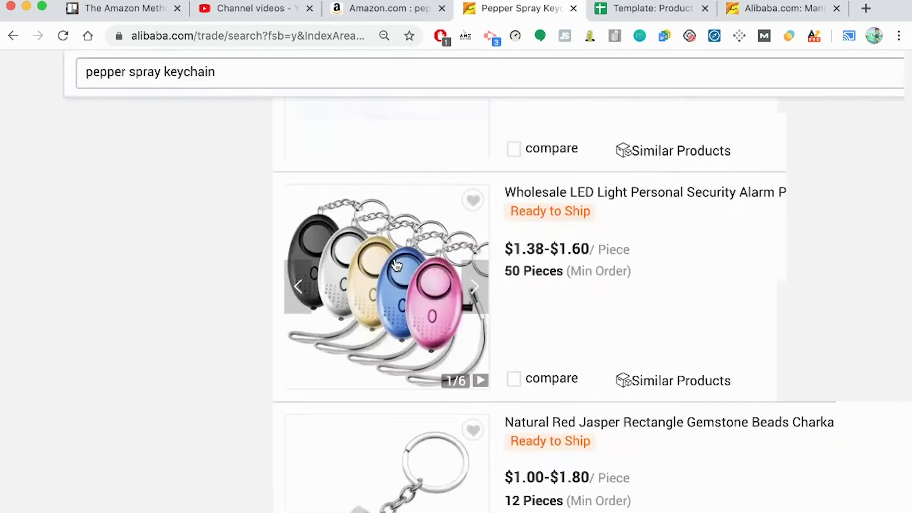
scroll(622, 305, "down", 5)
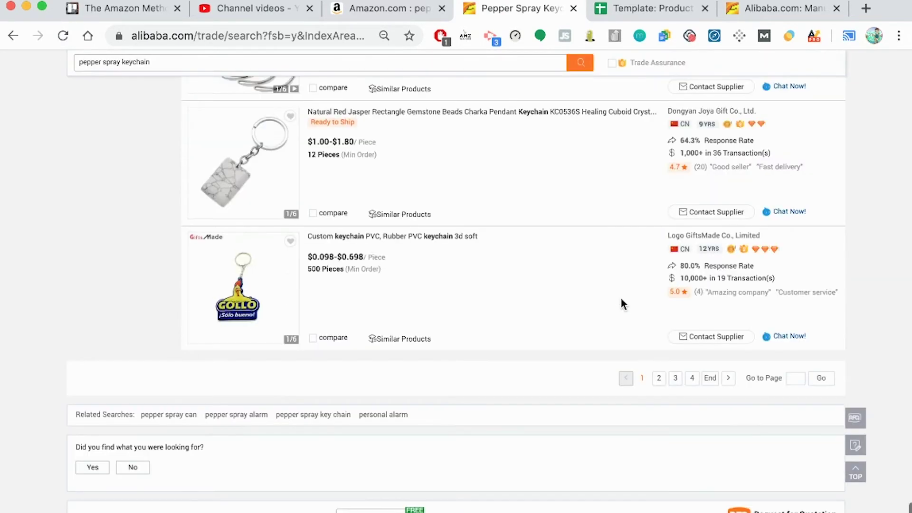
- Open page 2 of the pepper spray keychain results and look through its first listings
left_click(660, 379)
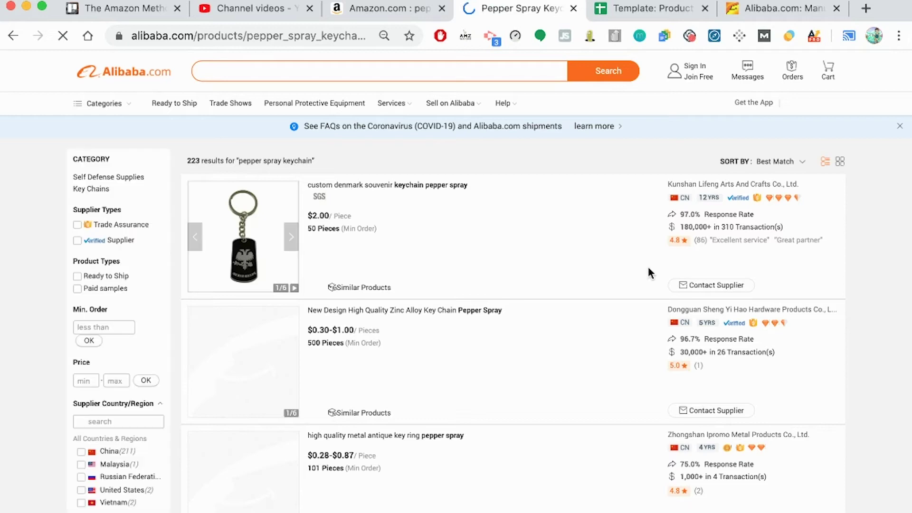
scroll(643, 273, "down", 3)
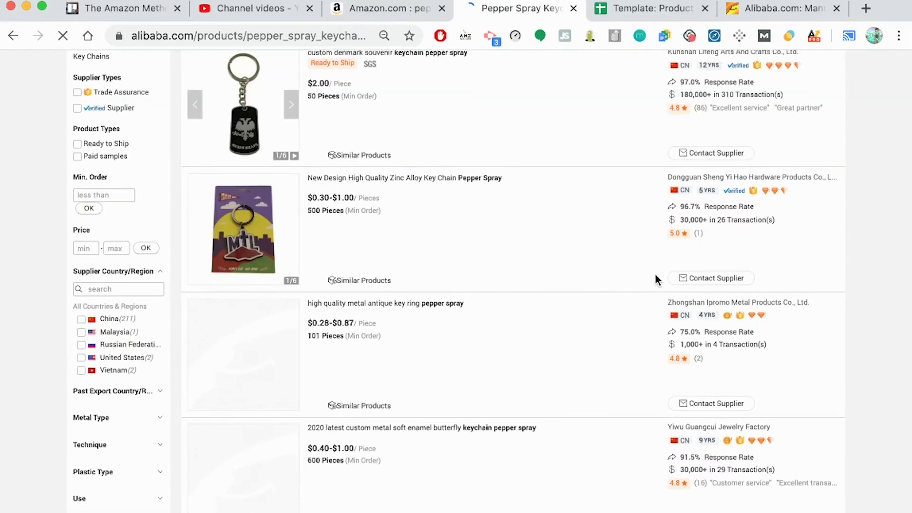
scroll(655, 279, "down", 3)
scroll(655, 279, "down", 3)
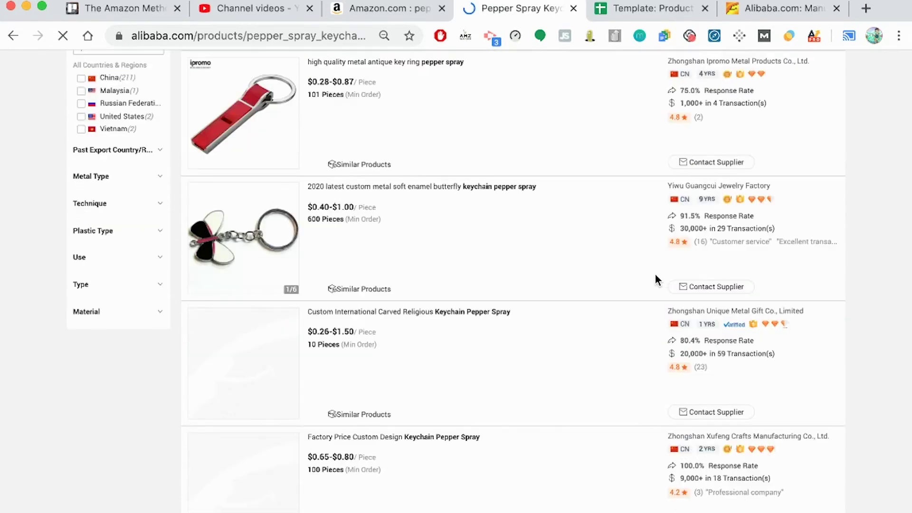
scroll(656, 279, "down", 3)
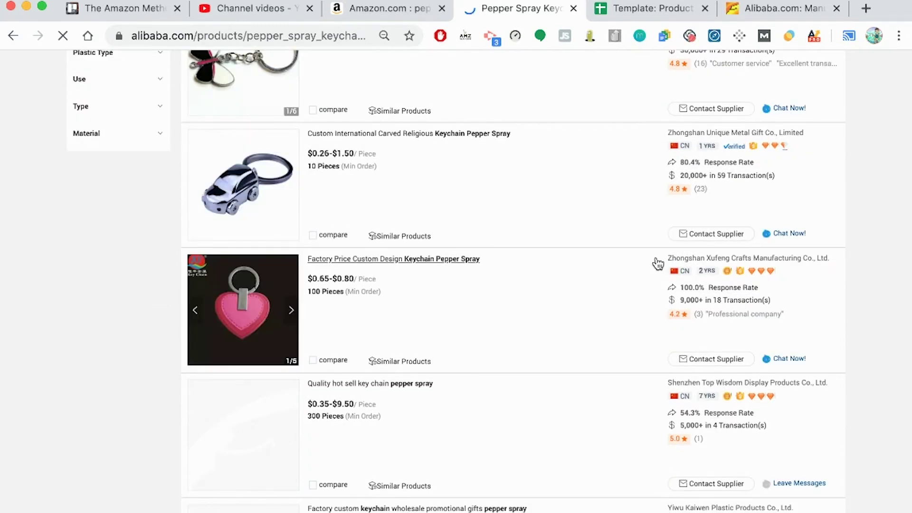
scroll(658, 263, "down", 1)
scroll(658, 263, "down", 3)
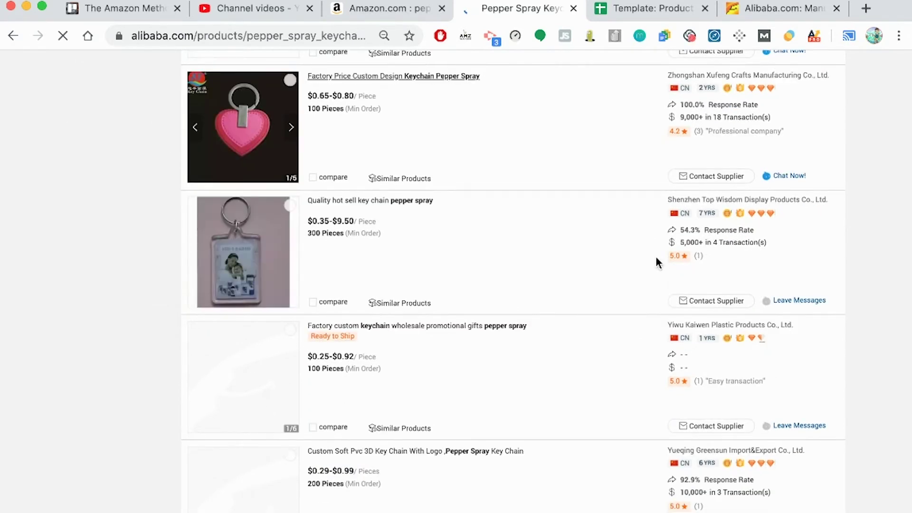
scroll(657, 258, "down", 5)
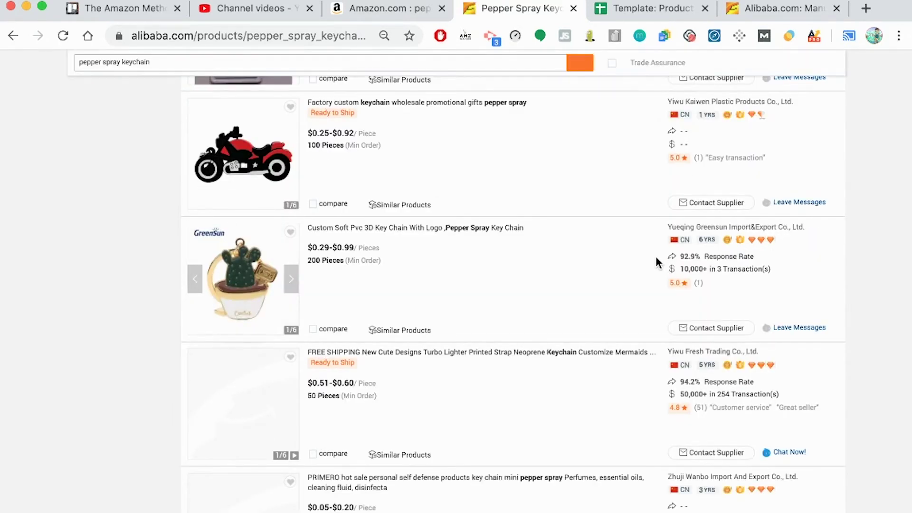
- Examine the PRIMERO self defense mini pepper spray up close and skim the remaining listings on the second page
scroll(656, 257, "down", 8)
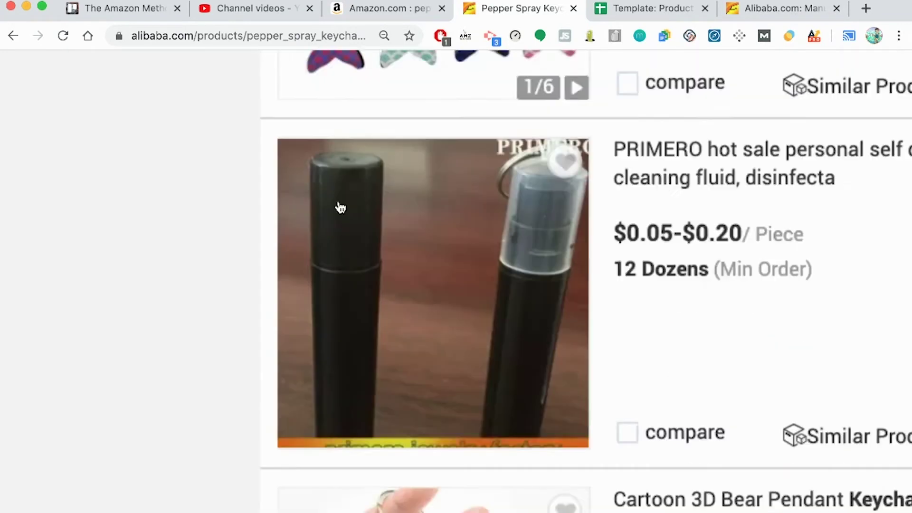
scroll(246, 170, "up", 5)
scroll(438, 261, "down", 5)
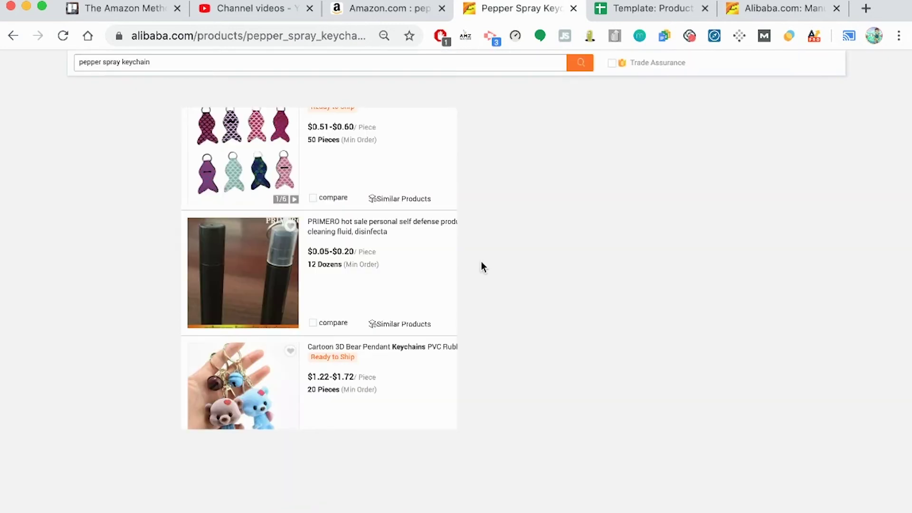
scroll(481, 267, "down", 10)
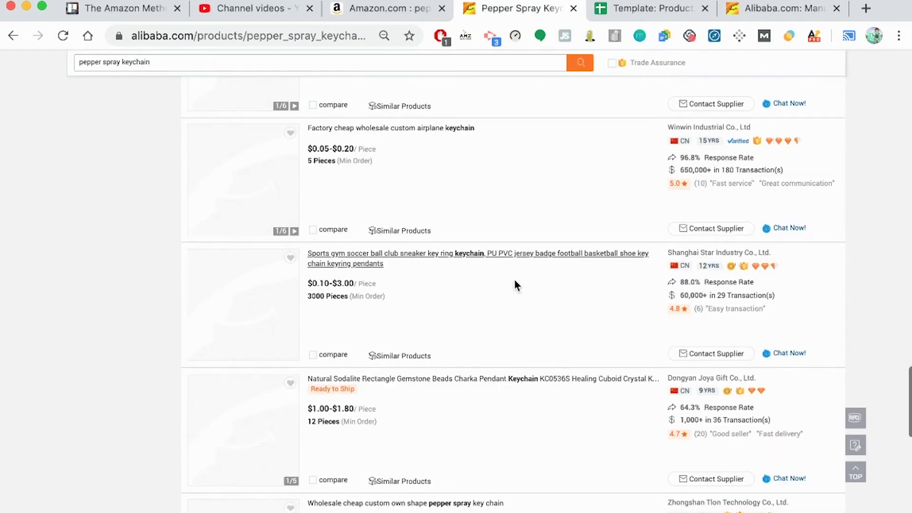
scroll(509, 295, "down", 6)
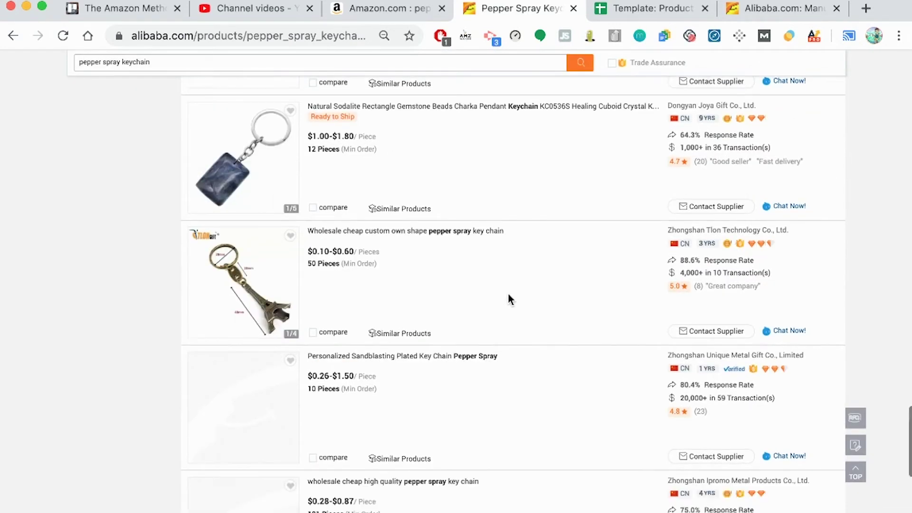
scroll(508, 295, "down", 10)
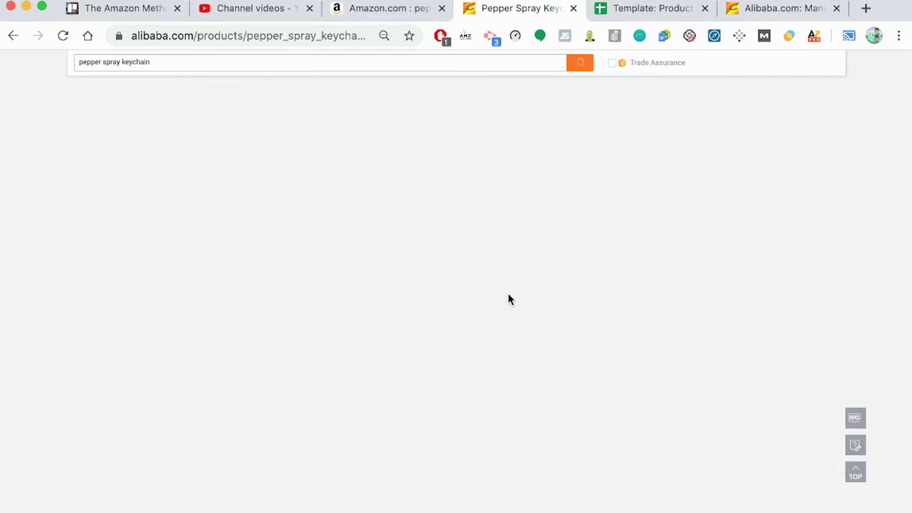
scroll(508, 294, "up", 15)
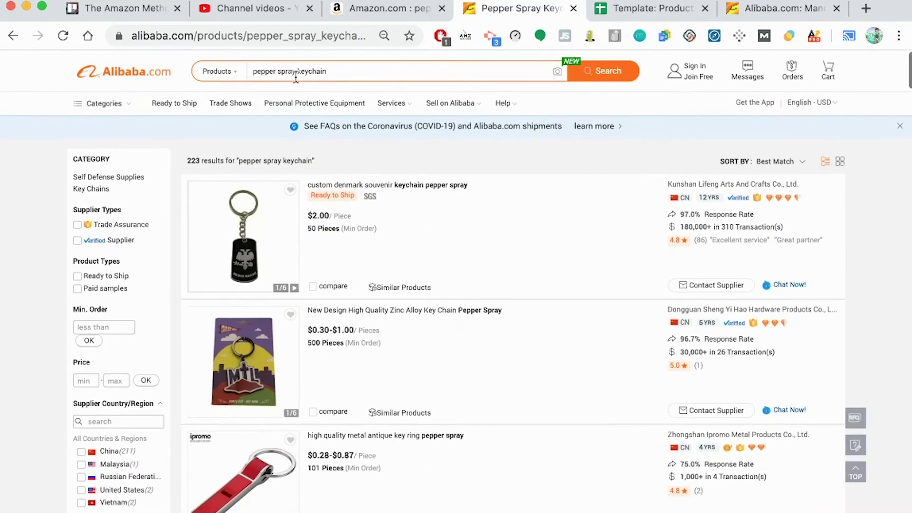
- Search Alibaba for "mace keychain" and skim the listings for actual mace products
left_click_drag(296, 72, 254, 72)
key("BackSpace")
type("oem")
key("Right")
key("BackSpace")
key("BackSpace")
key("BackSpace")
key("BackSpace")
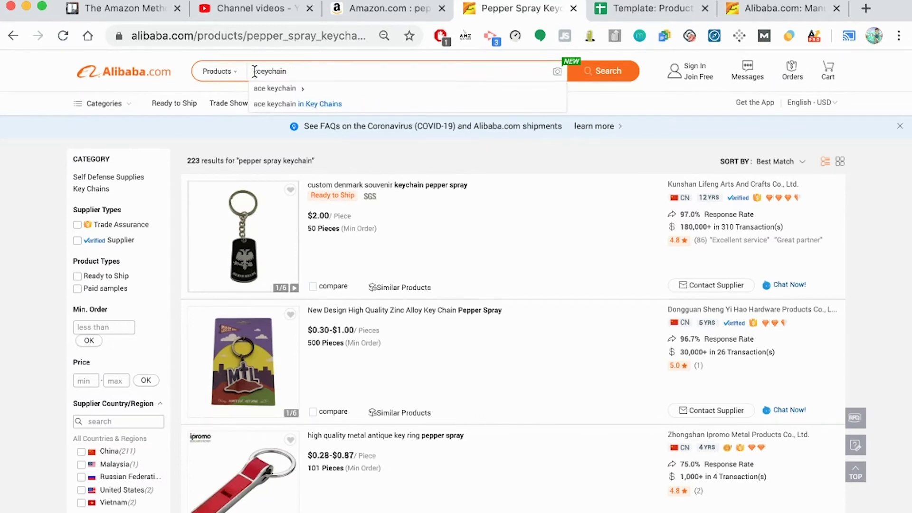
type("mace")
key("Return")
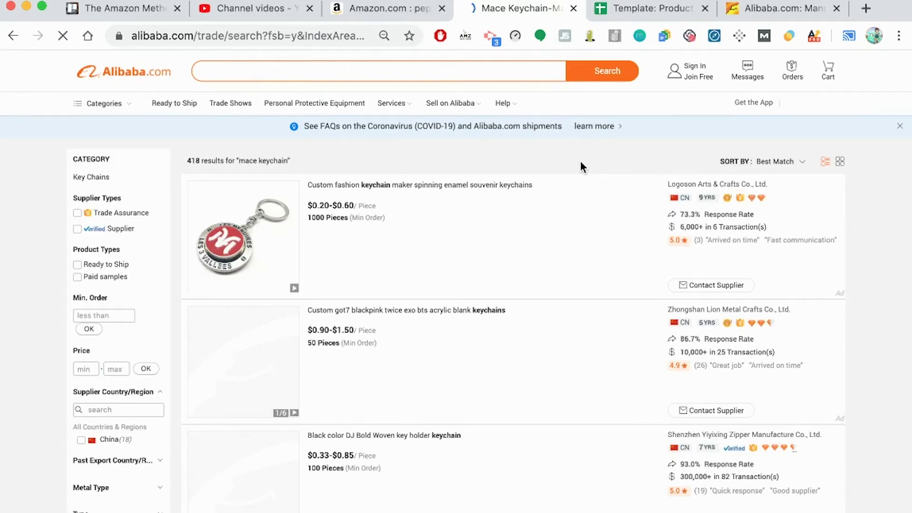
scroll(581, 162, "down", 10)
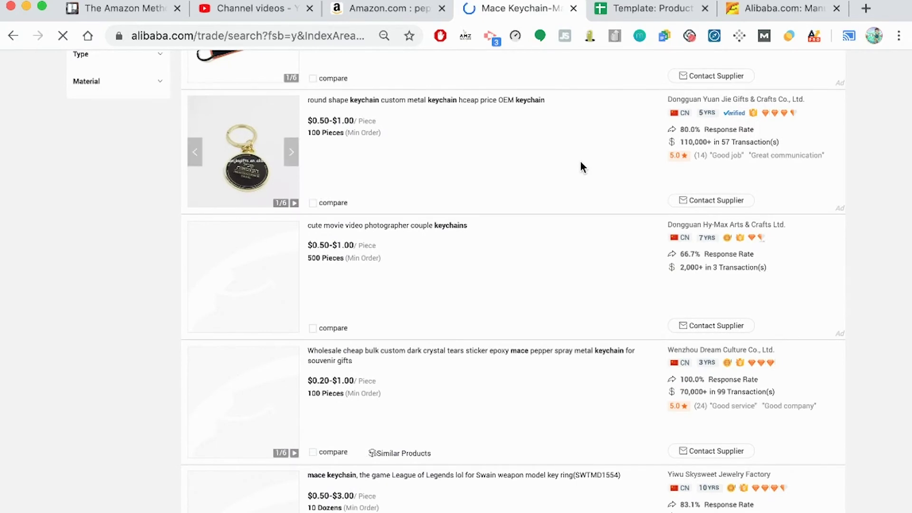
scroll(581, 163, "down", 10)
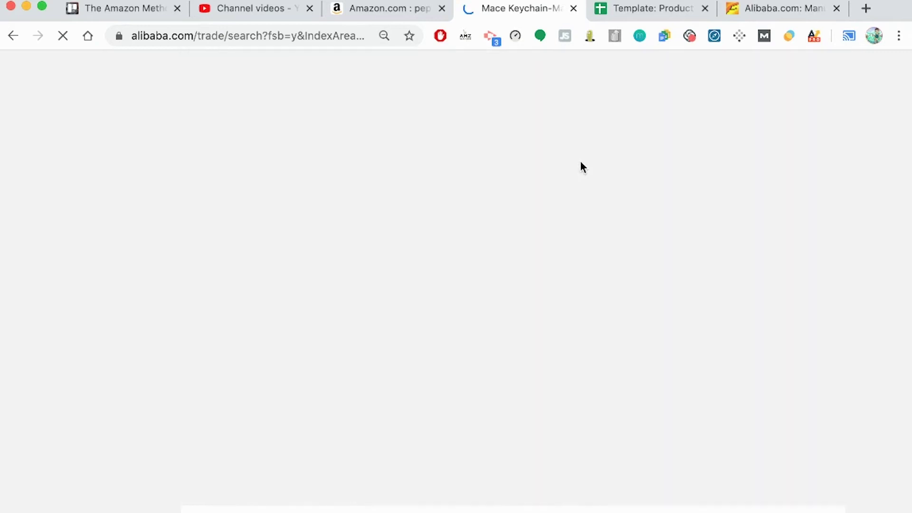
- Return to the first pepper spray keychain results and open a supplier inquiry for the 20ml keychain, reviewing its FOB price, MOQ and lead time message
left_click(13, 35)
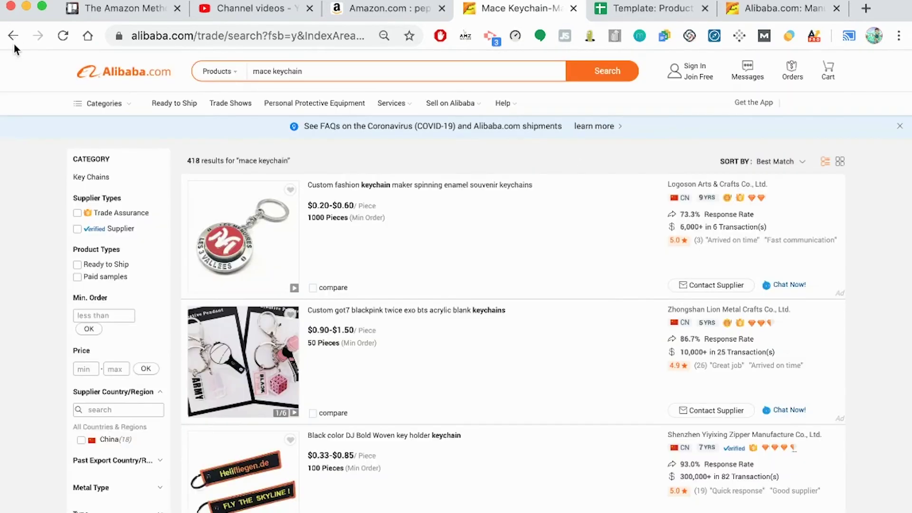
left_click(13, 36)
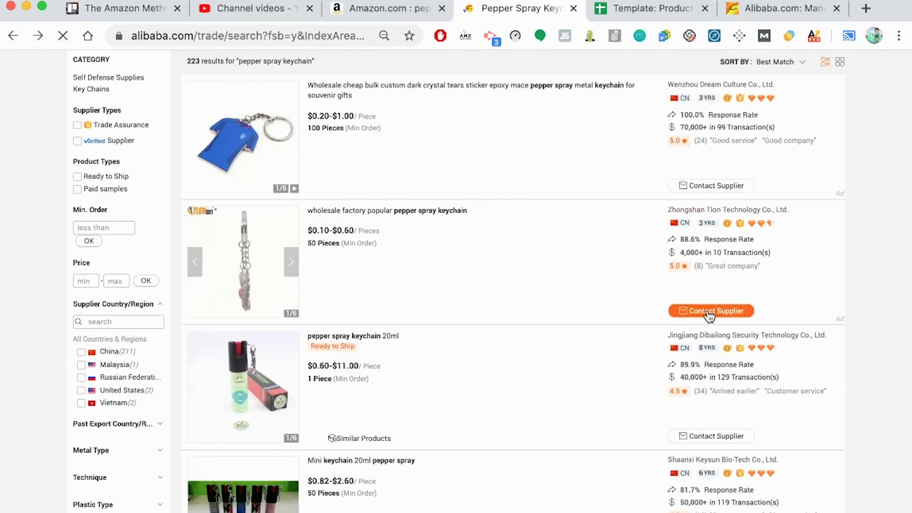
scroll(709, 316, "down", 3)
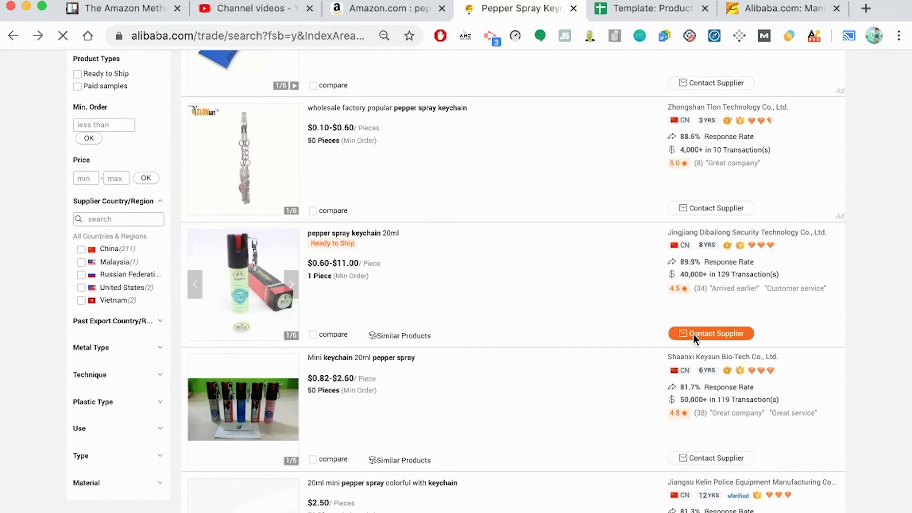
left_click(694, 333)
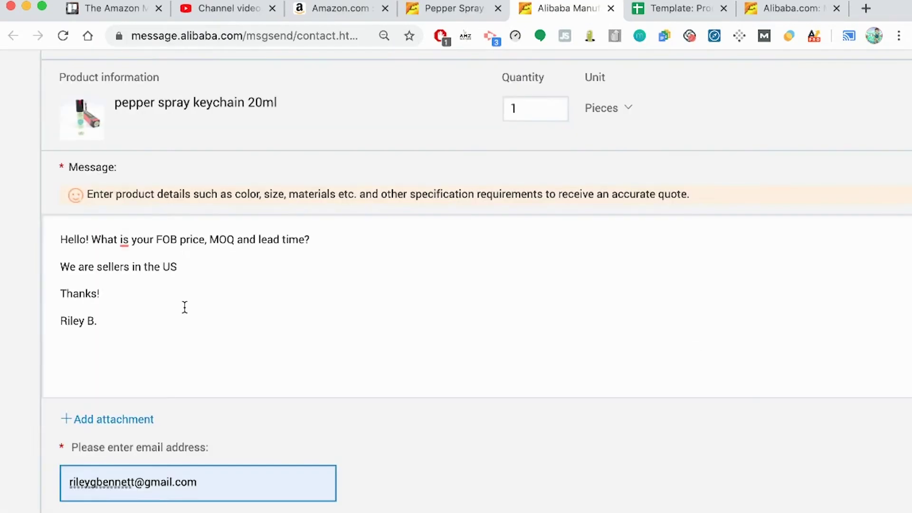
scroll(236, 294, "down", 2)
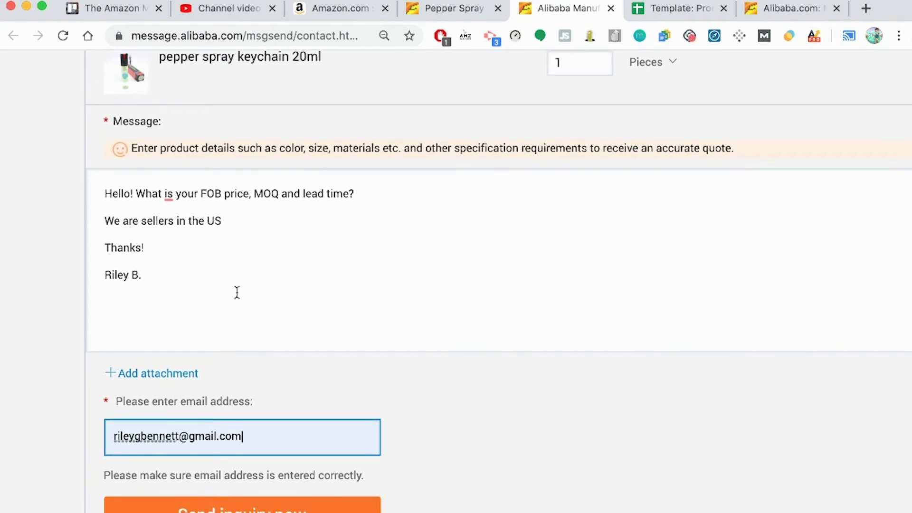
left_click(235, 222)
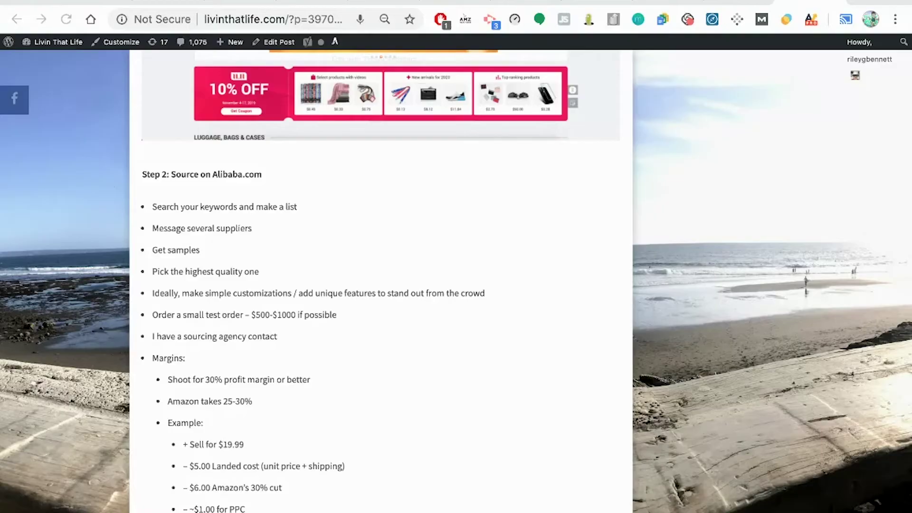
- Review the "Step 2: Source on Alibaba.com" checklist in the blog post and highlight "quality" in the point about picking a sample
scroll(253, 293, "up", 5)
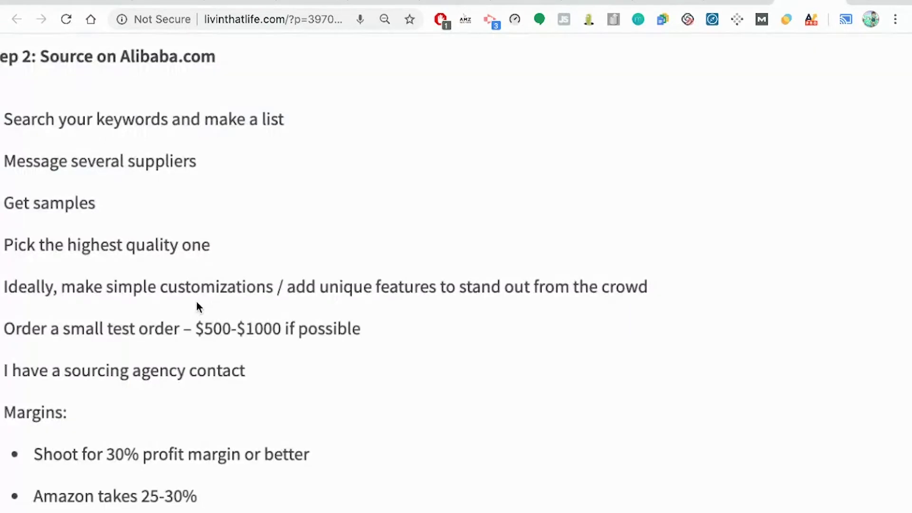
scroll(197, 303, "down", 5)
scroll(226, 245, "down", 1)
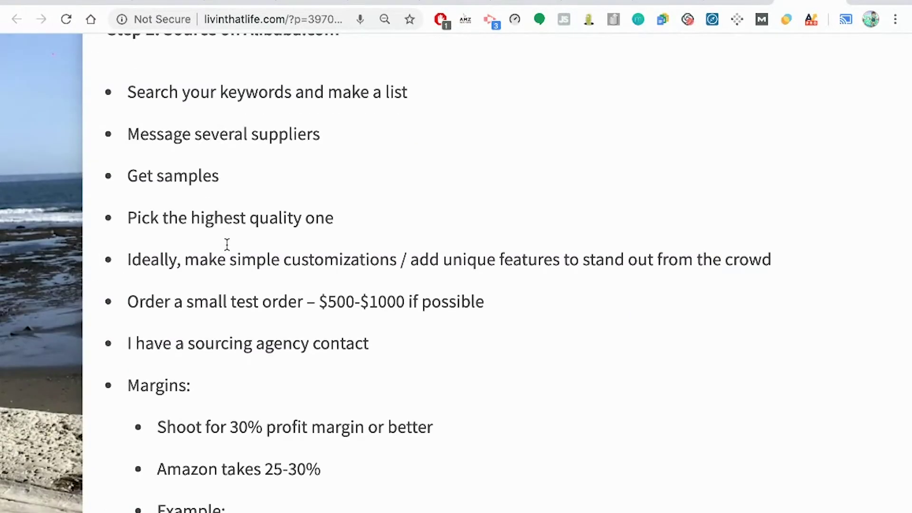
double_click(254, 215)
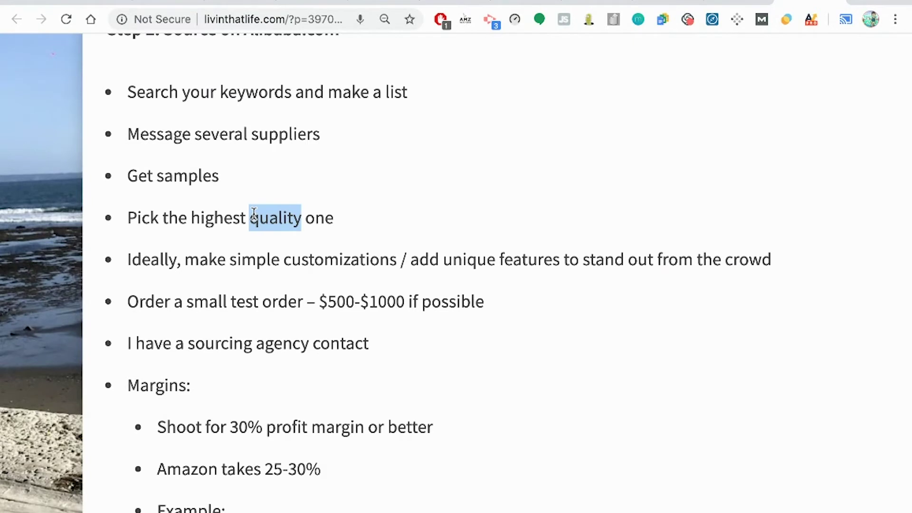
- Highlight the checklist points on simple customizations, the $500-$1000 small test order and the sourcing agency contact in turn
left_click(254, 214)
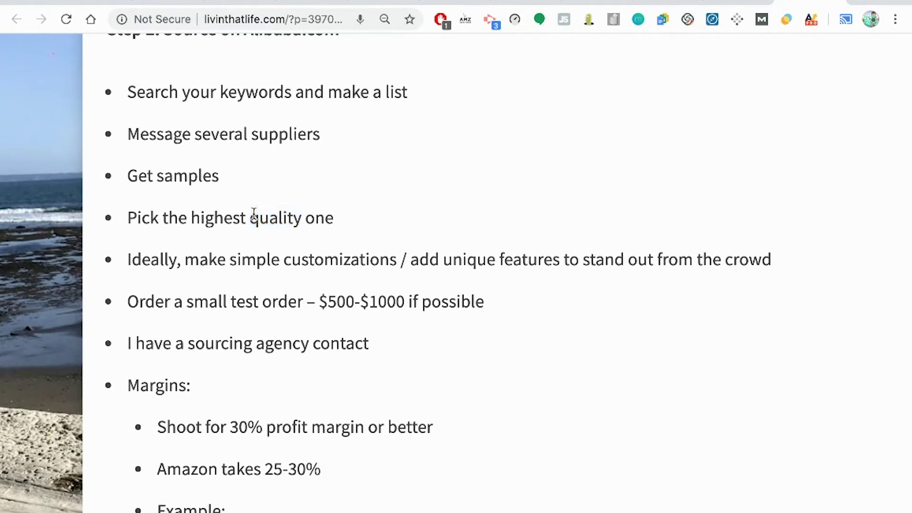
triple_click(232, 256)
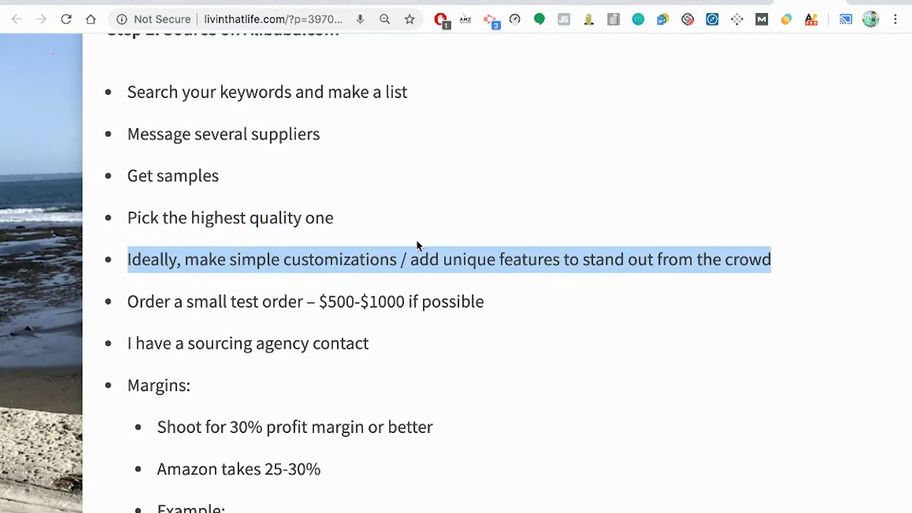
scroll(418, 246, "down", 3)
left_click_drag(320, 241, 485, 241)
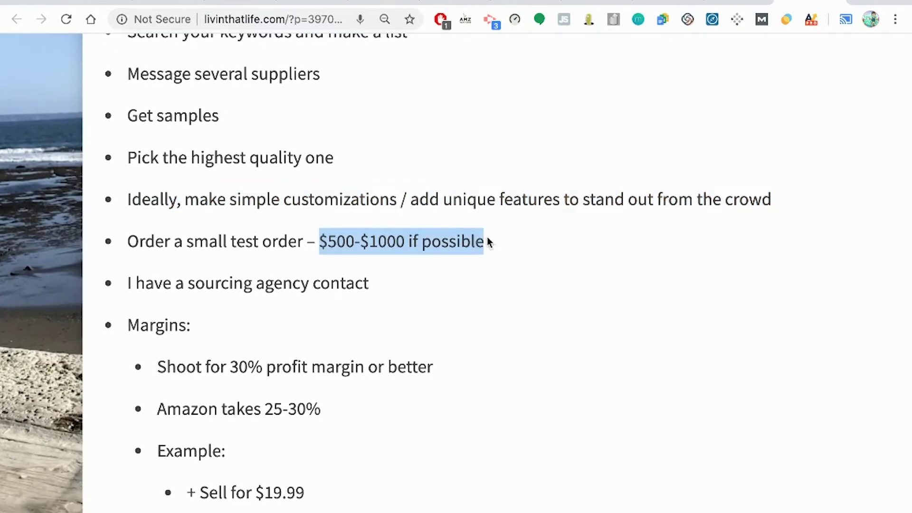
scroll(489, 242, "down", 2)
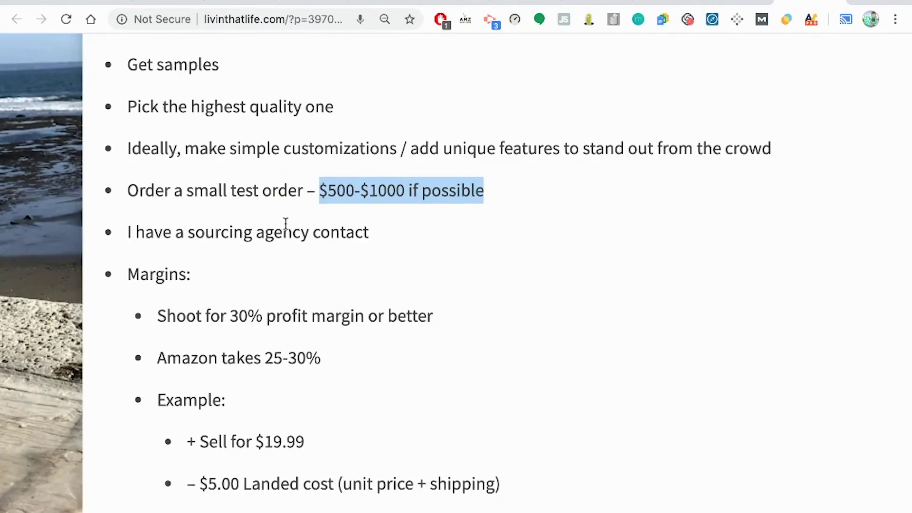
left_click(128, 237)
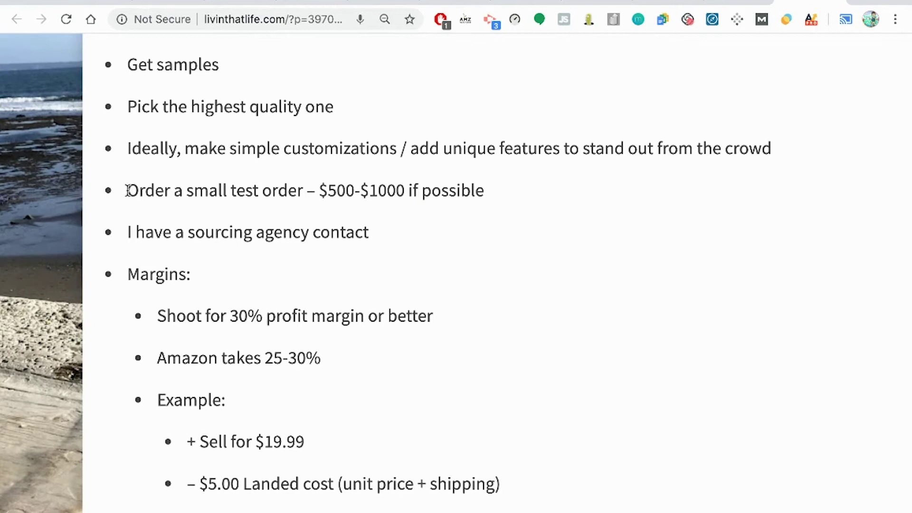
left_click_drag(128, 190, 484, 198)
scroll(336, 233, "down", 1)
triple_click(195, 203)
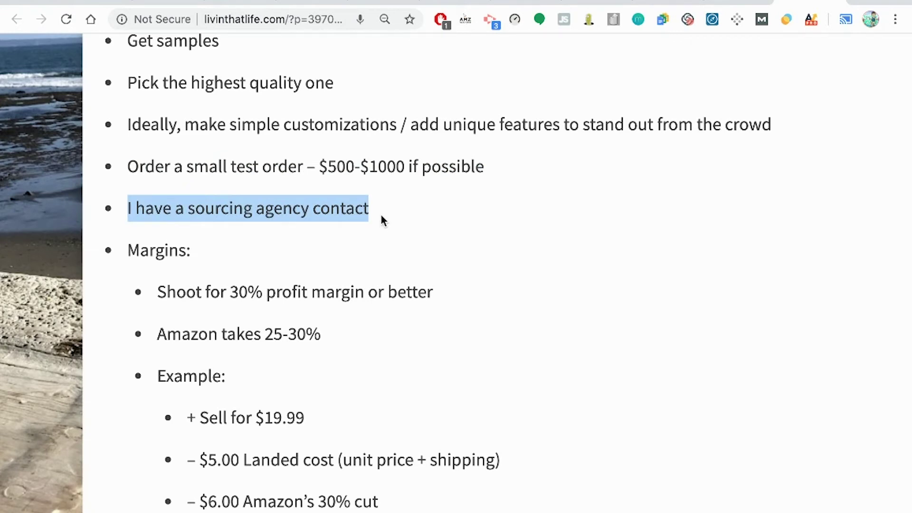
- Review the Margins section, highlighting its heading, the 30% profit margin target and the line about Amazon taking 25-30%
scroll(381, 220, "down", 4)
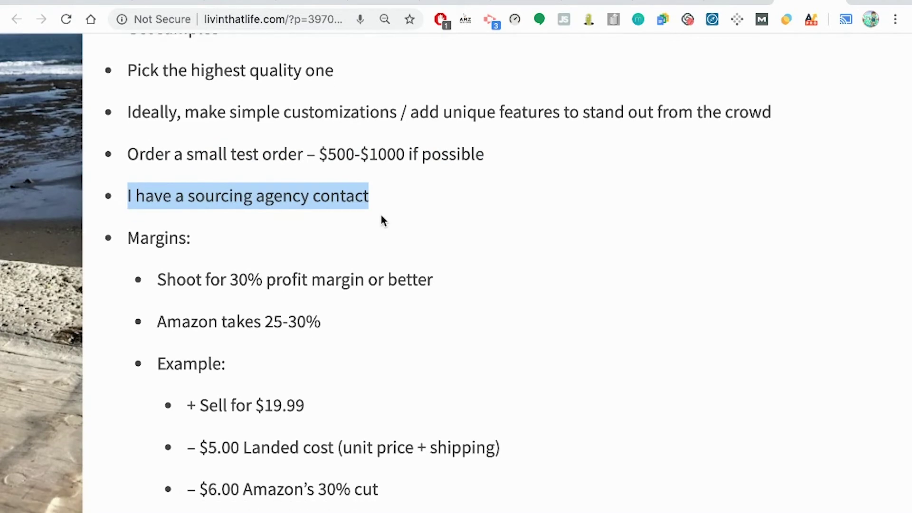
double_click(172, 144)
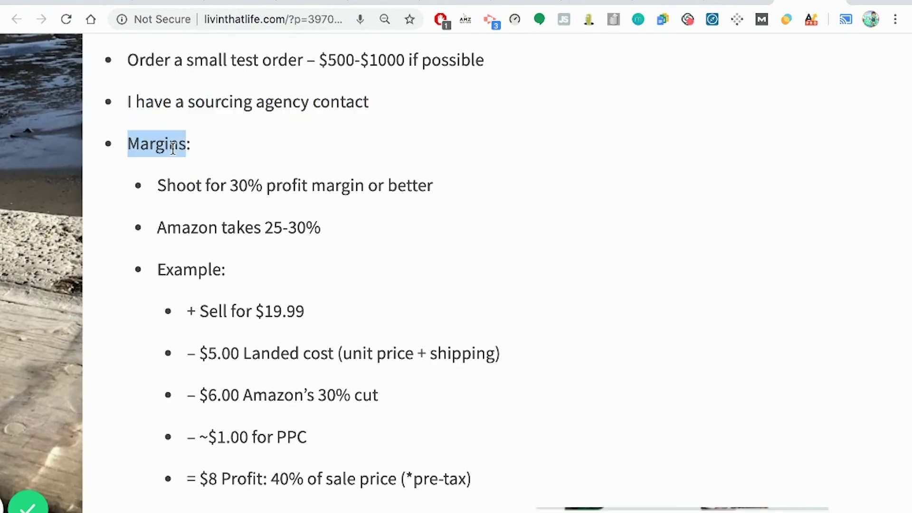
left_click_drag(158, 184, 195, 185)
left_click_drag(335, 182, 446, 194)
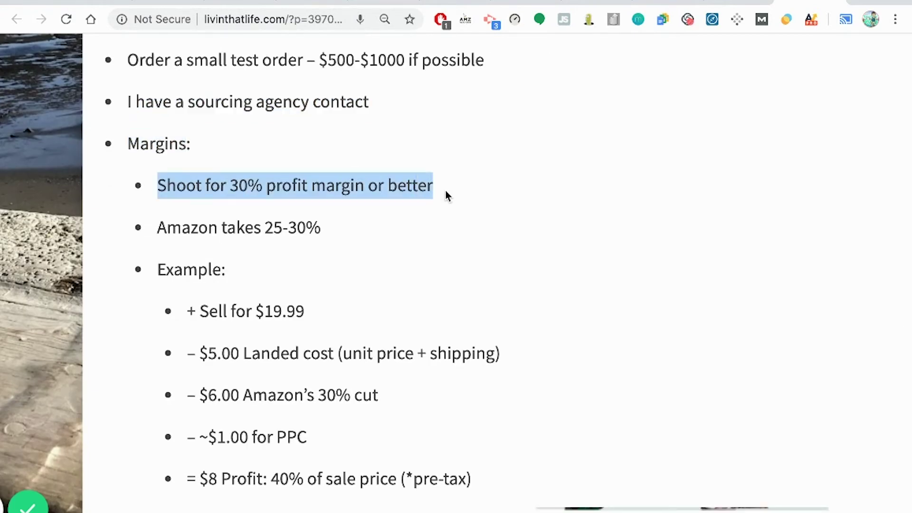
scroll(446, 192, "down", 1)
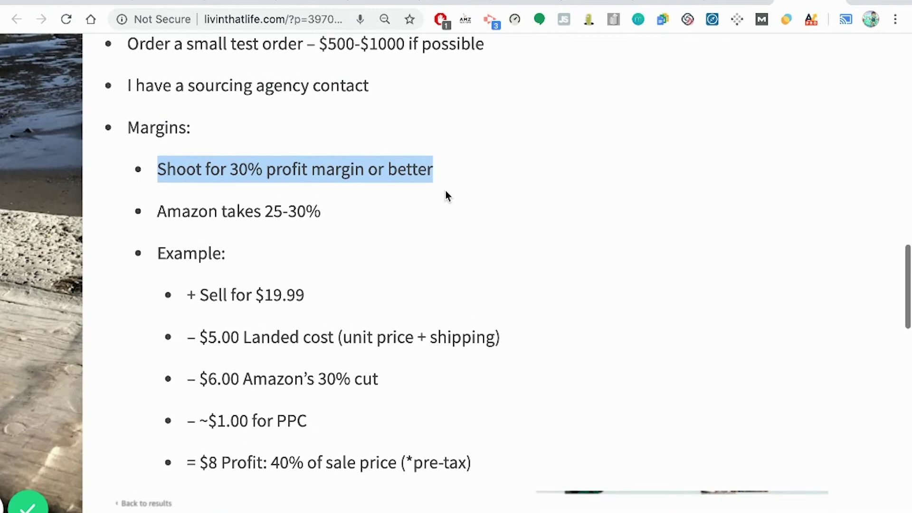
scroll(445, 195, "down", 1)
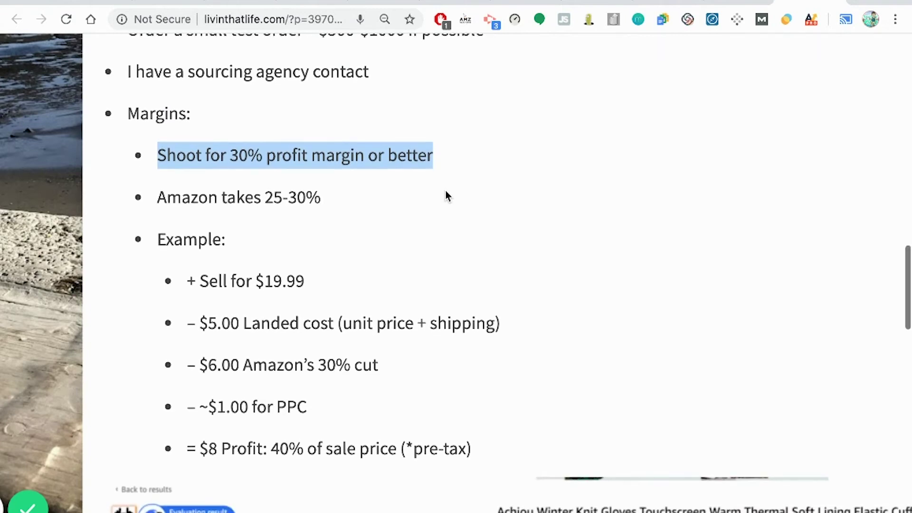
triple_click(285, 196)
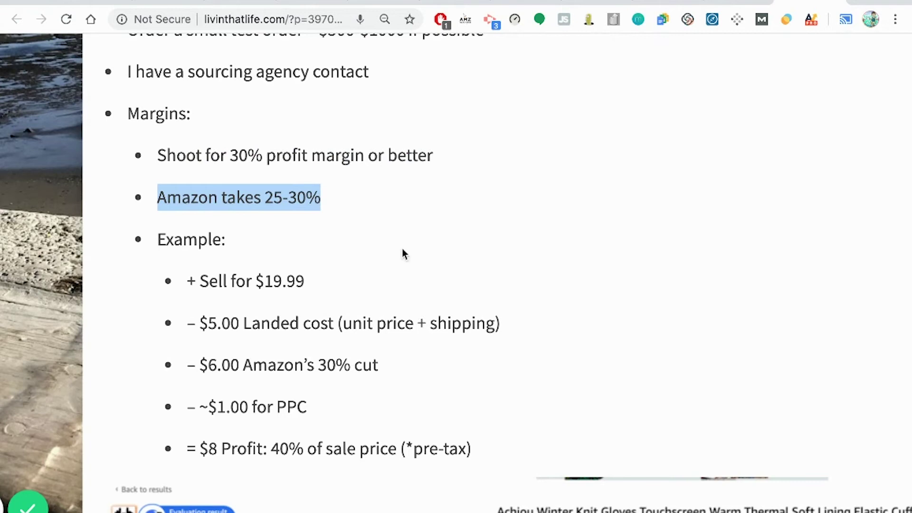
- Highlight the margin example's $19.99 selling price, $5.00 landed cost and $6.00 Amazon cut one after another
scroll(402, 249, "down", 3)
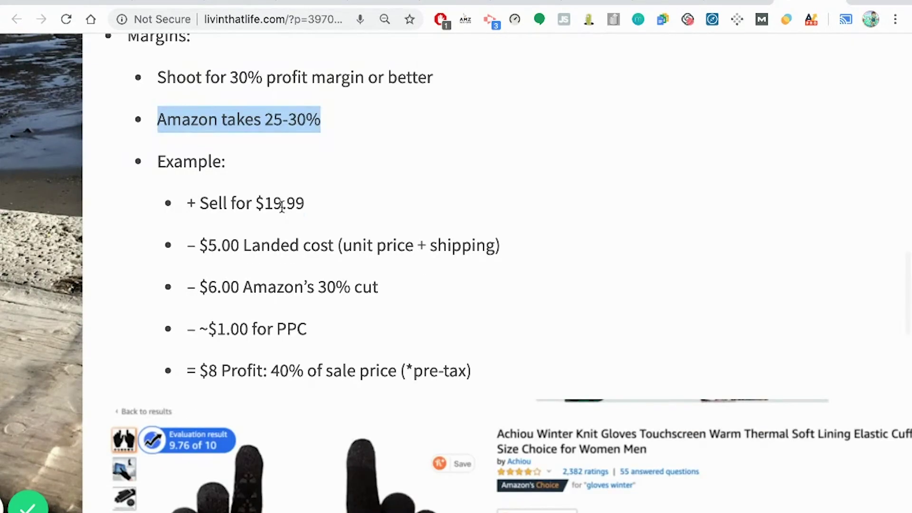
triple_click(282, 205)
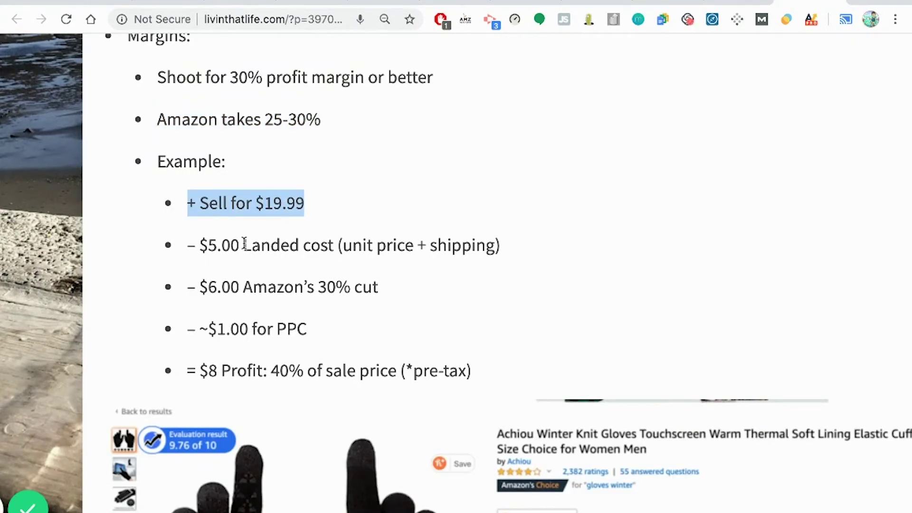
left_click_drag(200, 245, 333, 252)
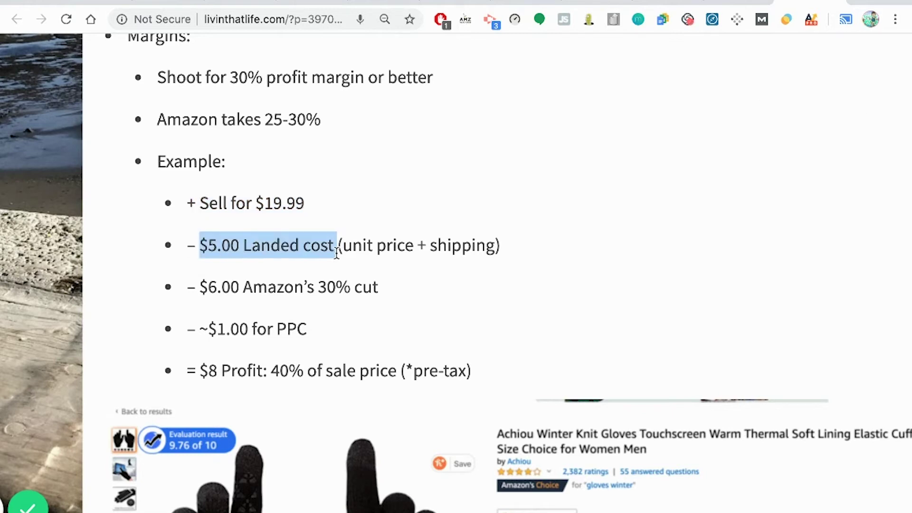
scroll(333, 254, "down", 1)
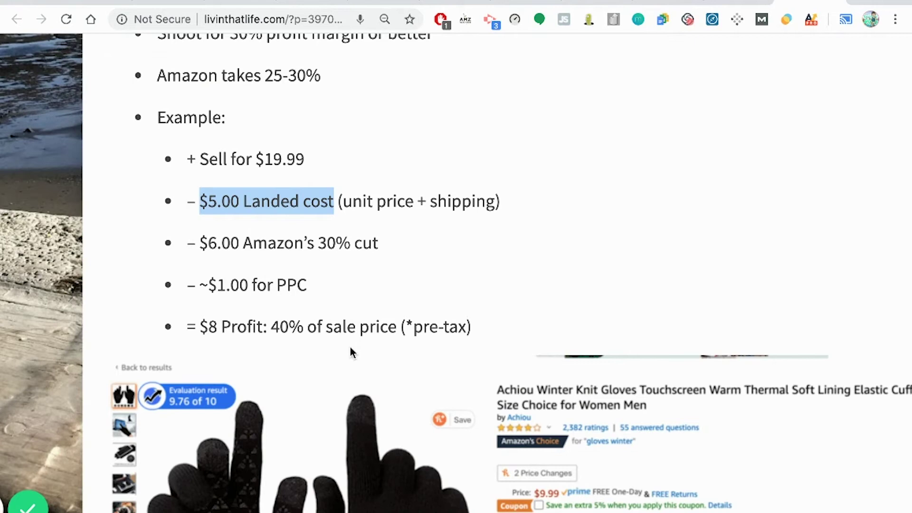
left_click_drag(199, 243, 243, 243)
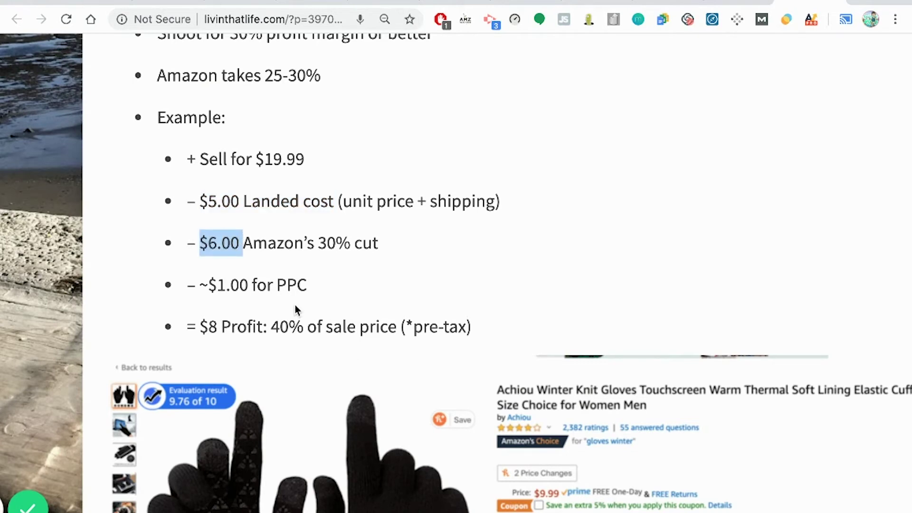
left_click(304, 347)
- Highlight the example's ~$1.00 PPC cost and its $8 profit line, then clear the selection
triple_click(261, 284)
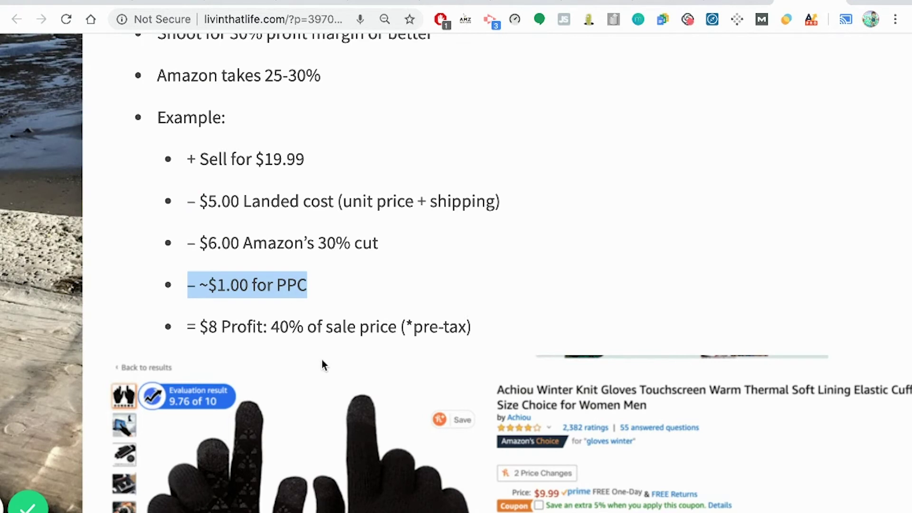
scroll(264, 314, "down", 2)
triple_click(262, 278)
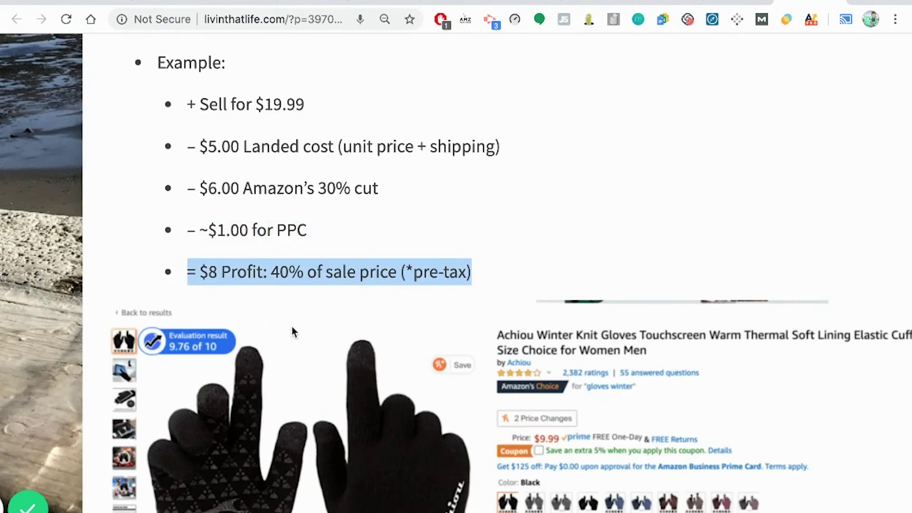
left_click(297, 276)
scroll(332, 311, "down", 2)
scroll(331, 312, "up", 1)
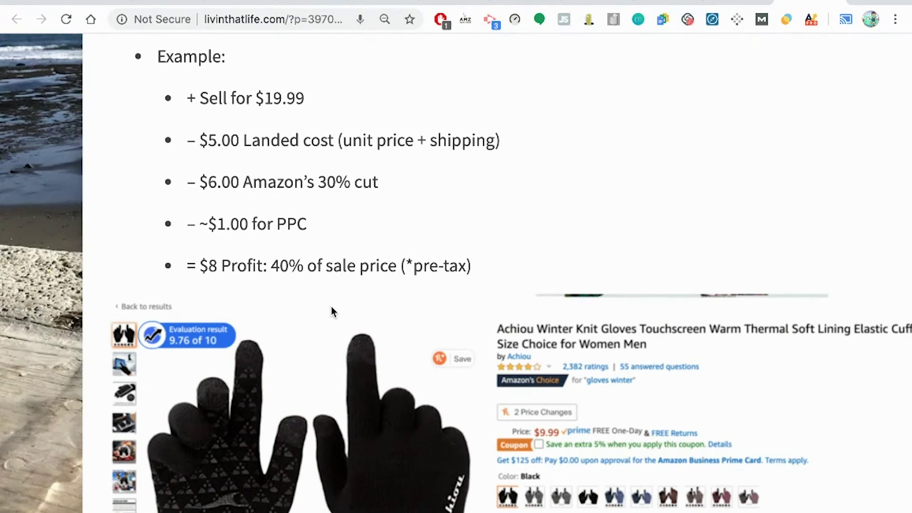
- Move on to "Step 3: Launch on Amazon", highlight "Amazon" in the heading and skim the launch checklist
scroll(257, 335, "down", 5)
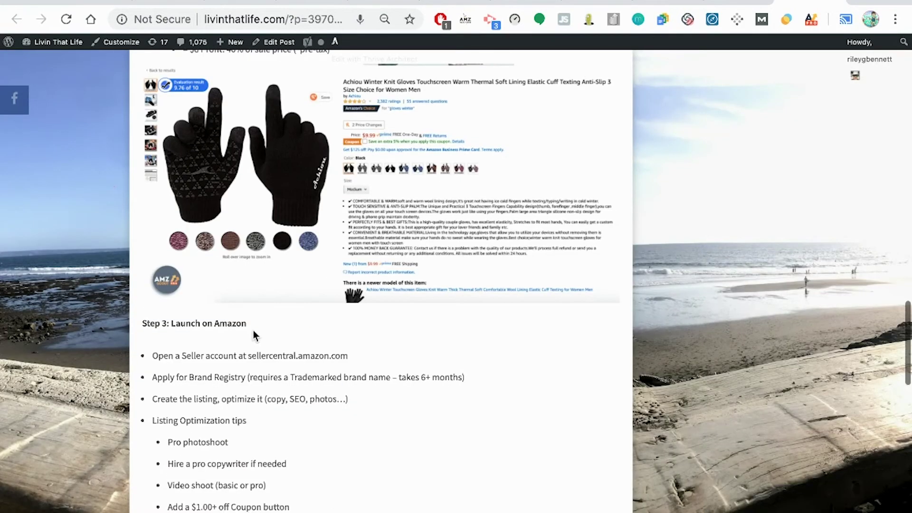
scroll(256, 332, "down", 1)
double_click(216, 261)
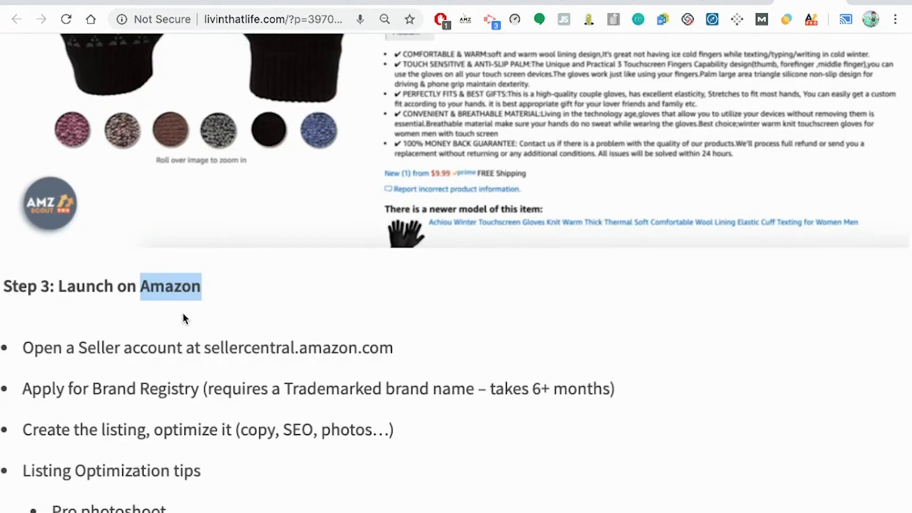
scroll(184, 313, "down", 2)
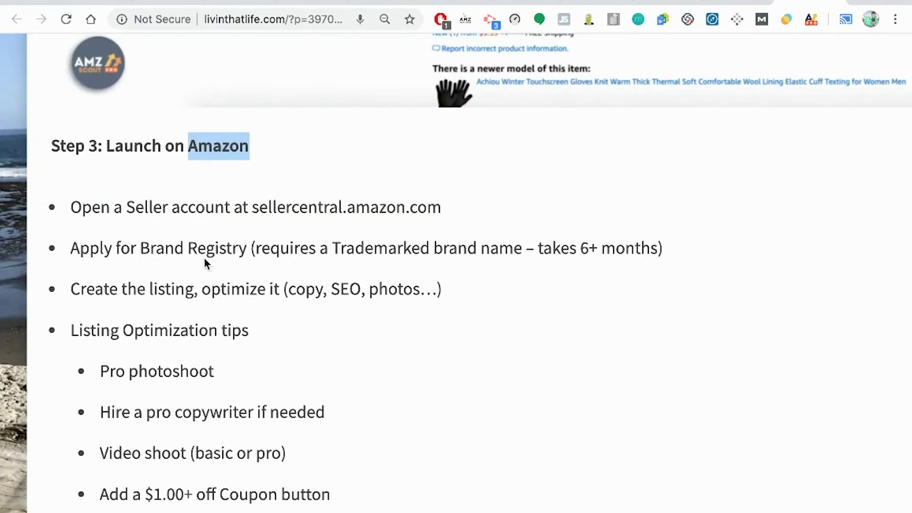
left_click(181, 249)
scroll(179, 252, "down", 1)
scroll(179, 252, "down", 1)
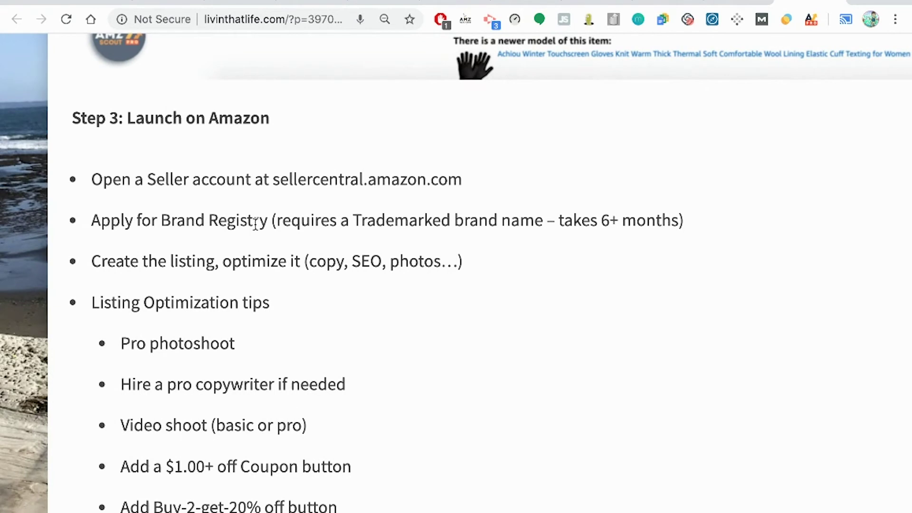
scroll(255, 223, "down", 2)
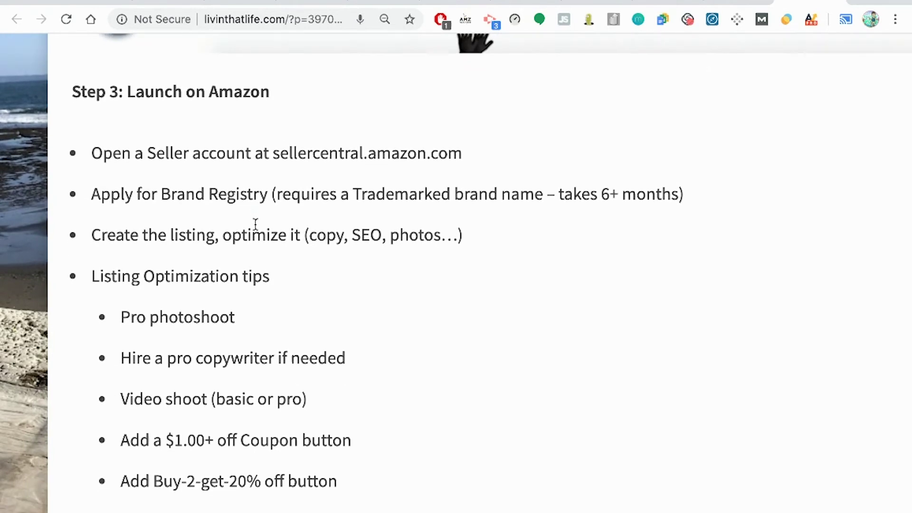
scroll(256, 224, "down", 1)
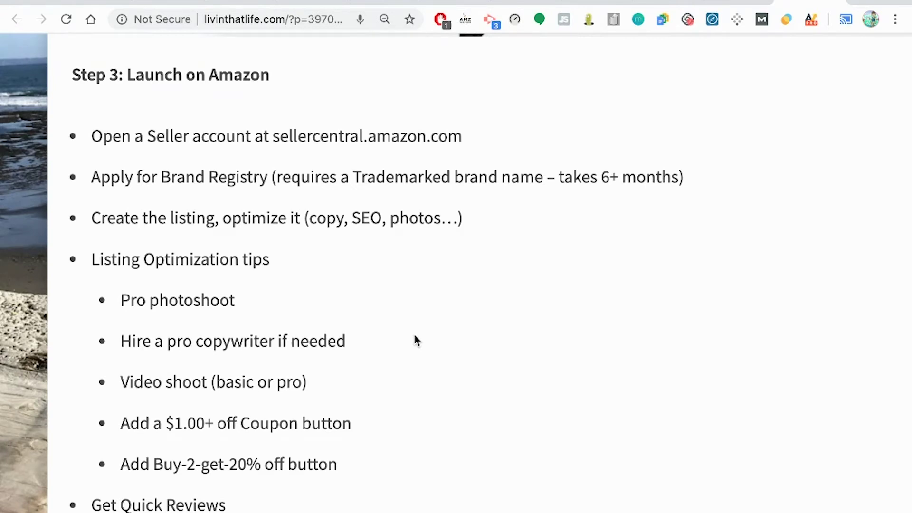
- Highlight in turn the launch points on opening a Seller account, applying for Brand Registry and creating the optimized listing
triple_click(309, 135)
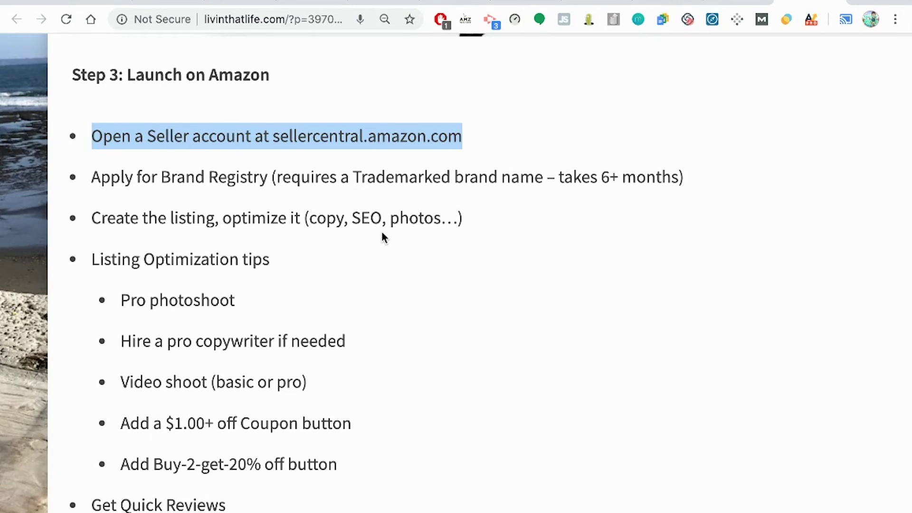
left_click(246, 177)
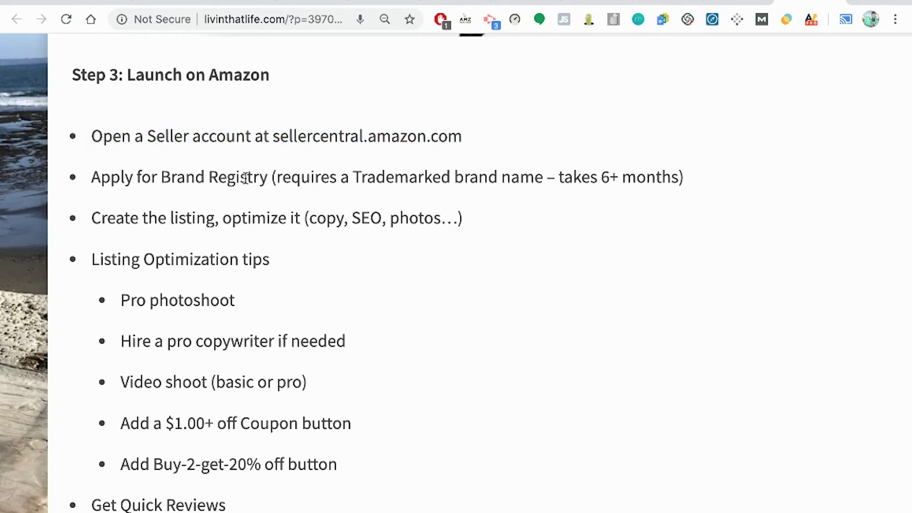
left_click_drag(268, 178, 88, 181)
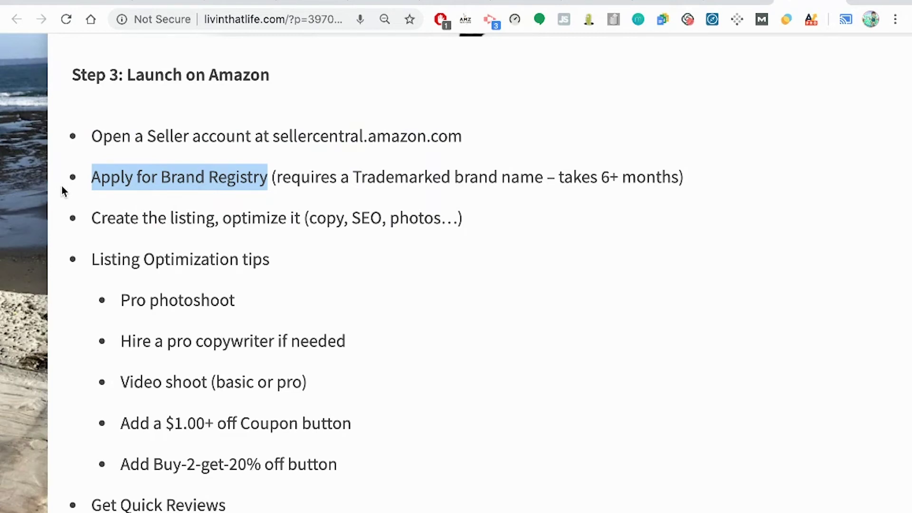
triple_click(153, 217)
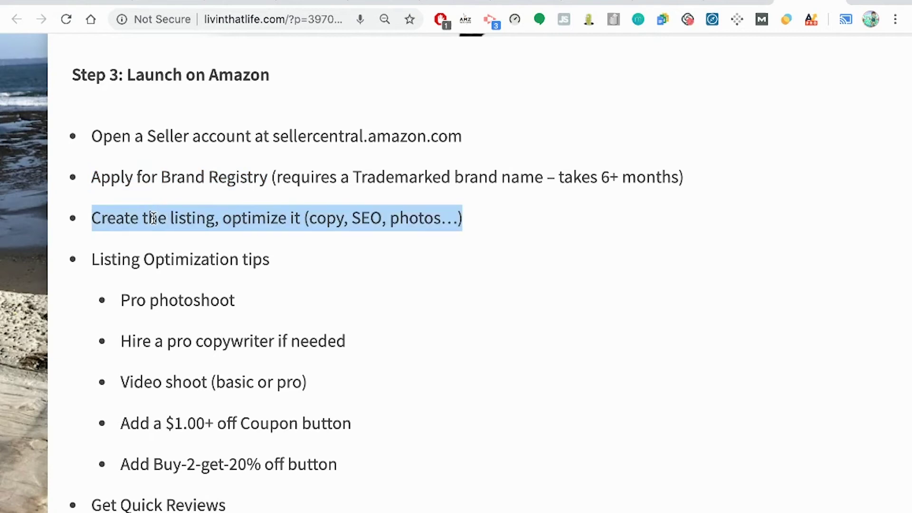
left_click(342, 264)
- Read through the listing optimization tips and highlight the quick review options from Amazon Early Reviewer Program to Facebook
scroll(342, 264, "down", 2)
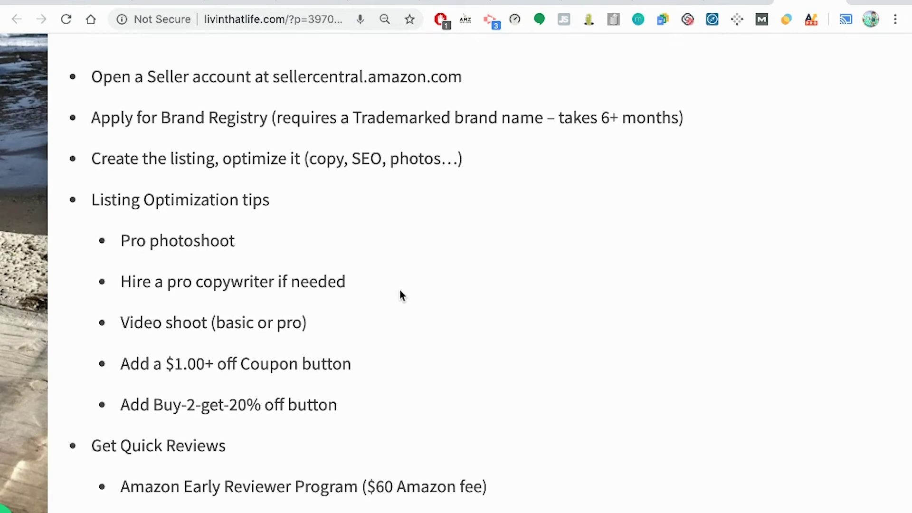
scroll(400, 291, "down", 1)
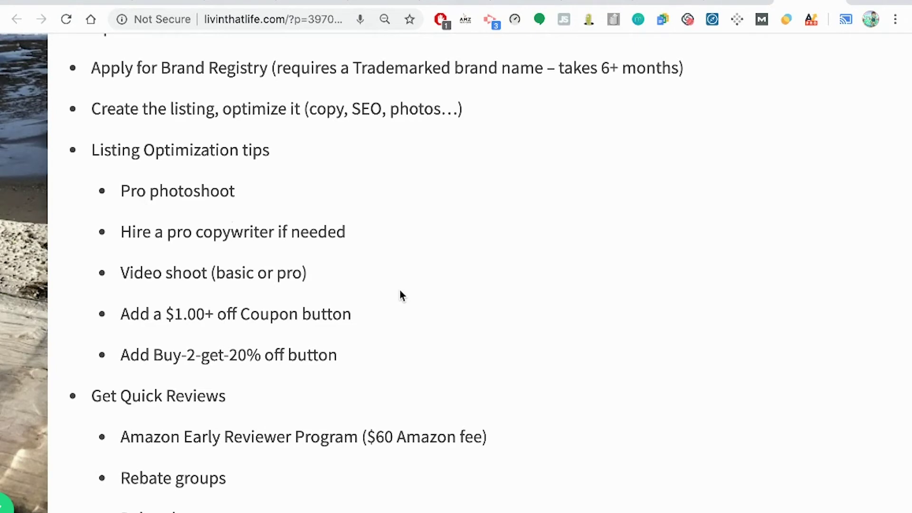
scroll(400, 291, "down", 5)
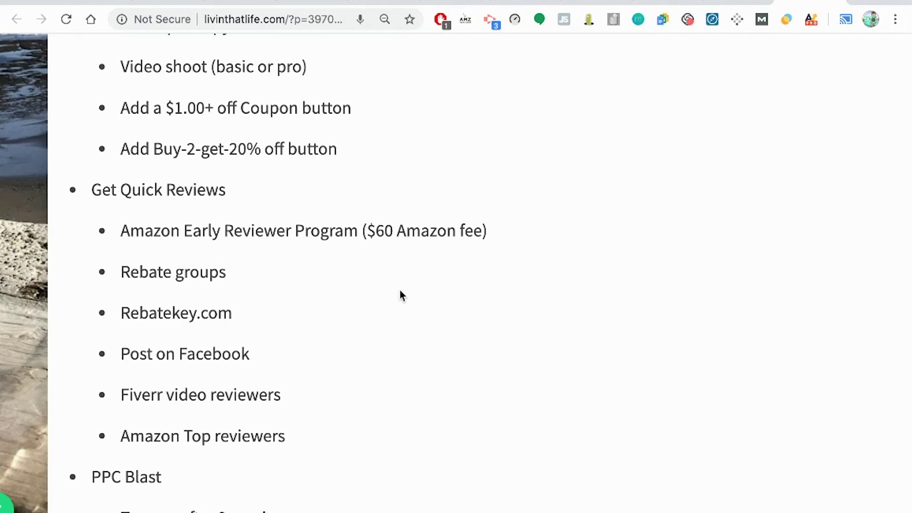
triple_click(332, 231)
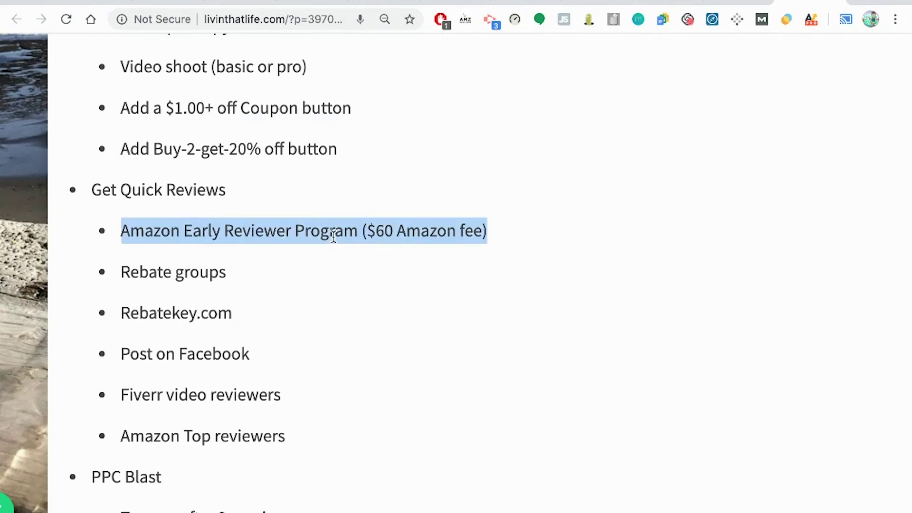
triple_click(331, 272)
double_click(195, 312)
double_click(195, 359)
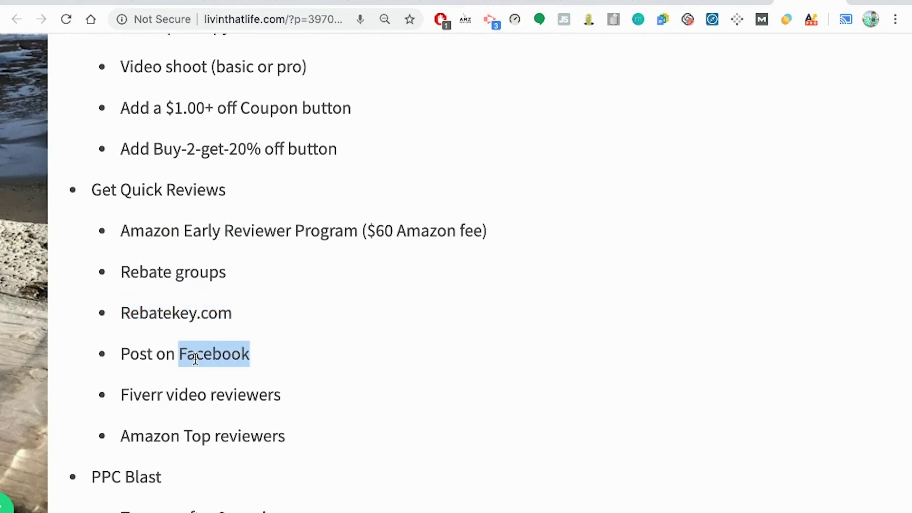
- Highlight the "Post on Facebook" tip and read the "Amazon Review Strategies 2020!" guide from its mission through the Free-After-Rebate Giveaways section
triple_click(196, 359)
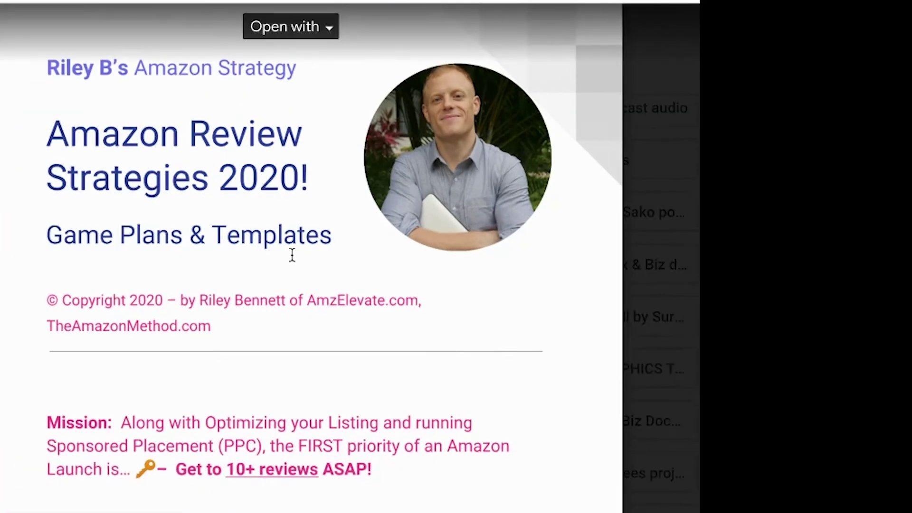
scroll(292, 254, "down", 10)
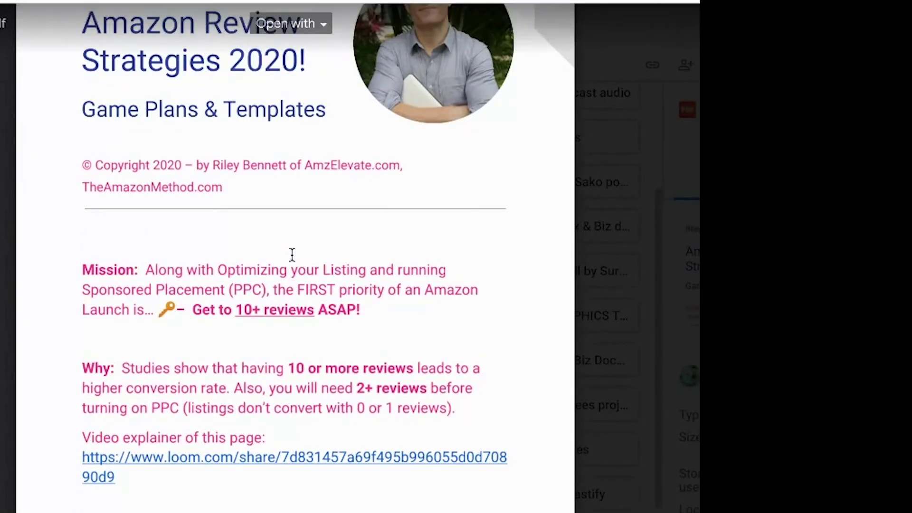
scroll(292, 254, "down", 8)
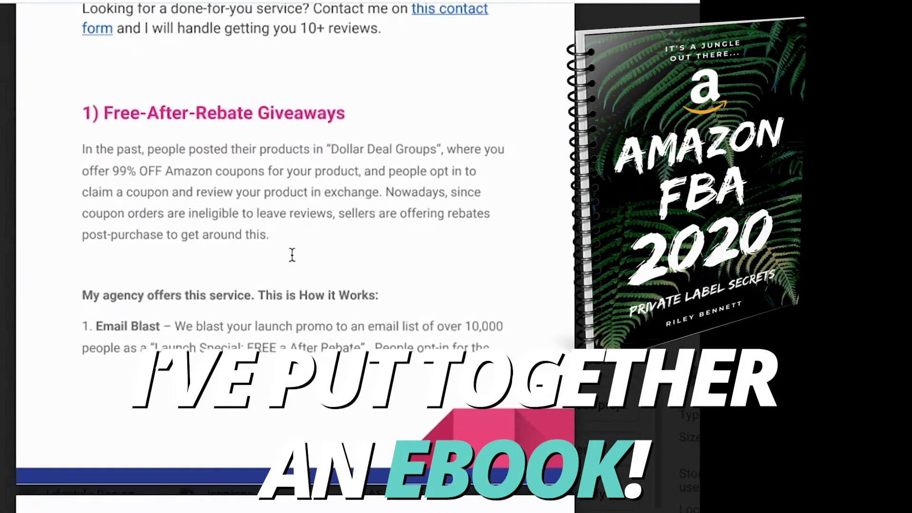
scroll(292, 254, "down", 20)
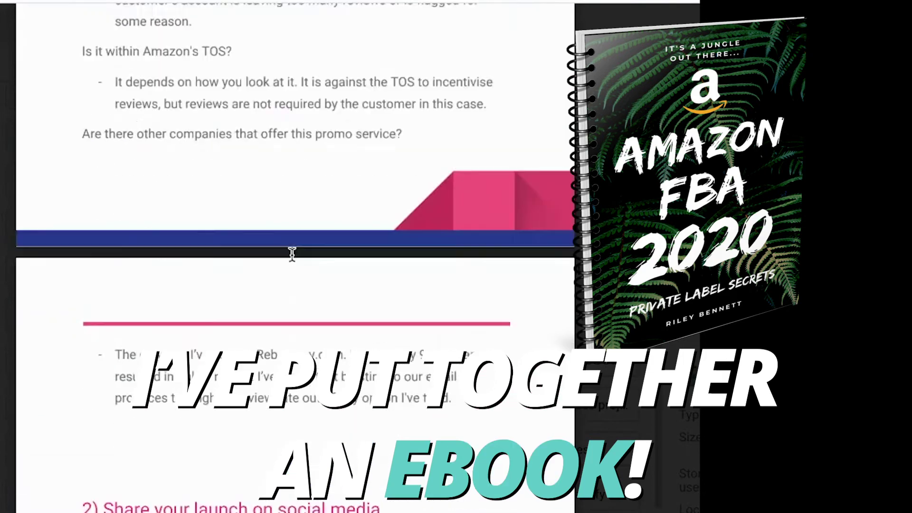
- Skim the guide's section on sharing the launch on social media, from post templates and the Facebook Groups Method to the people to avoid
scroll(292, 255, "down", 10)
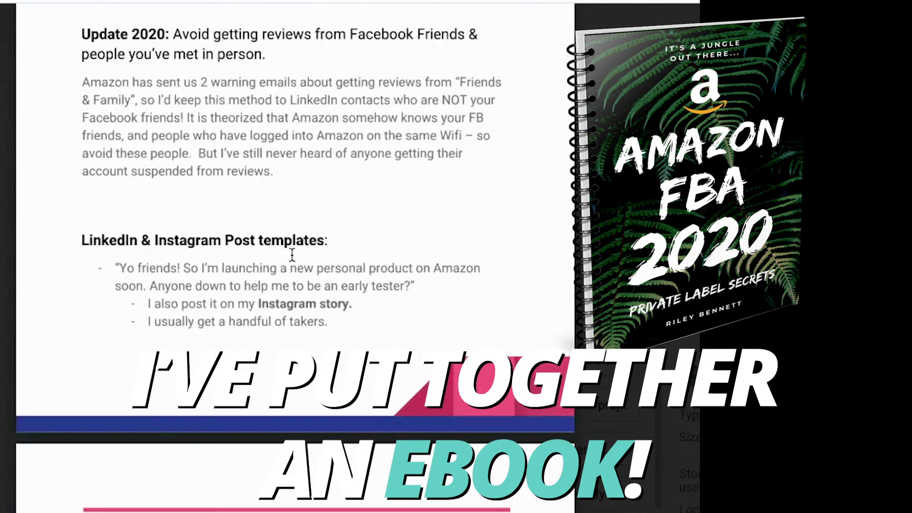
scroll(292, 255, "down", 13)
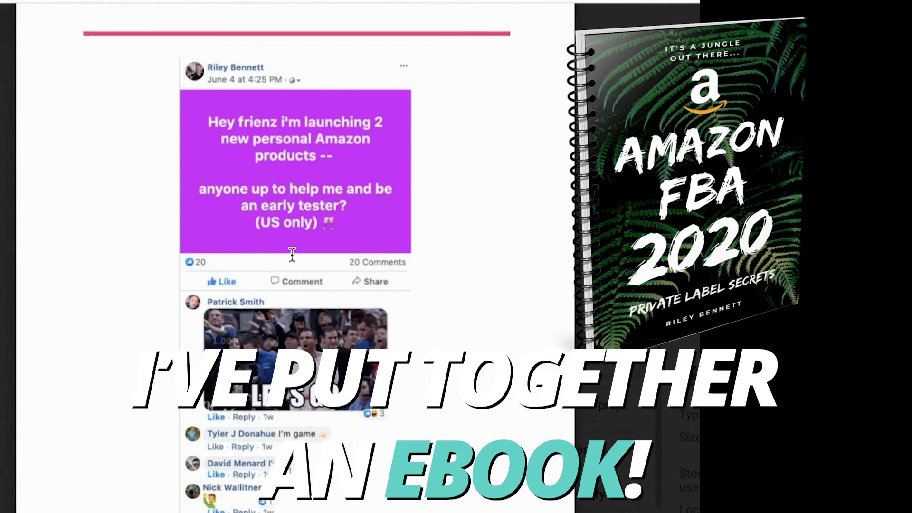
scroll(292, 256, "down", 20)
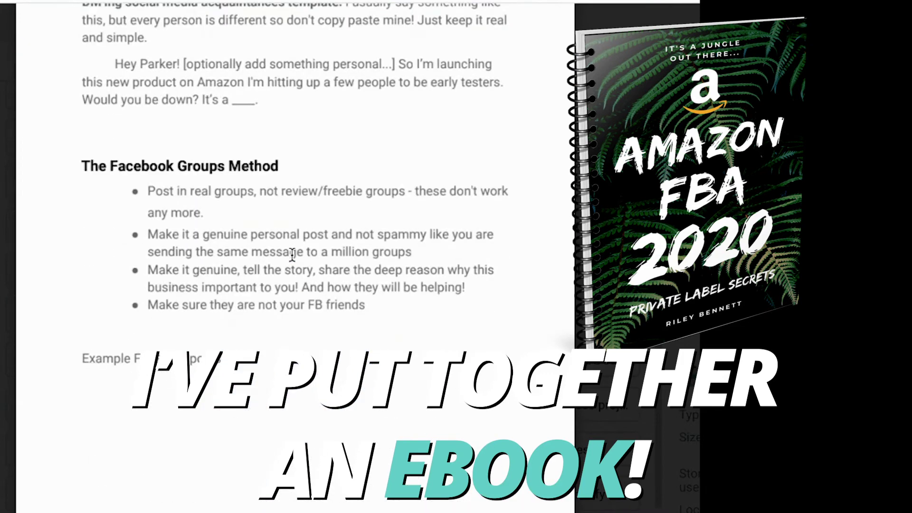
scroll(292, 255, "down", 20)
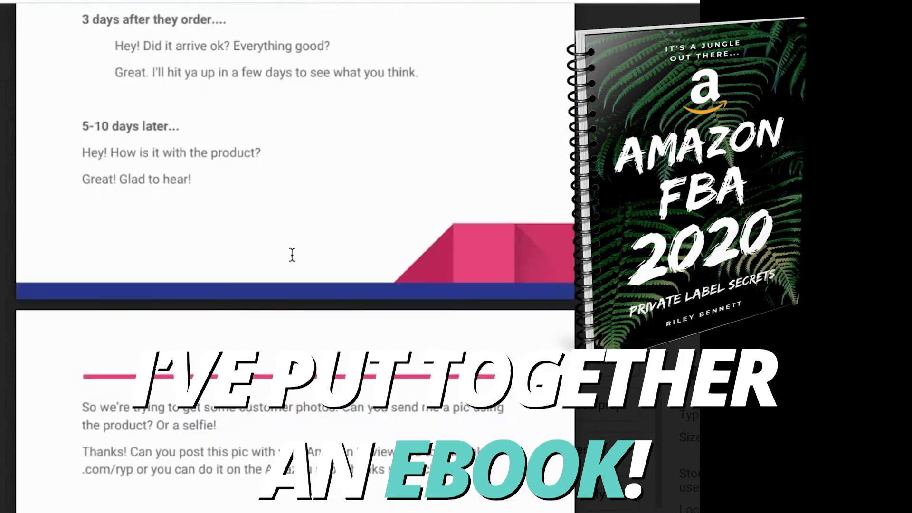
scroll(292, 256, "down", 15)
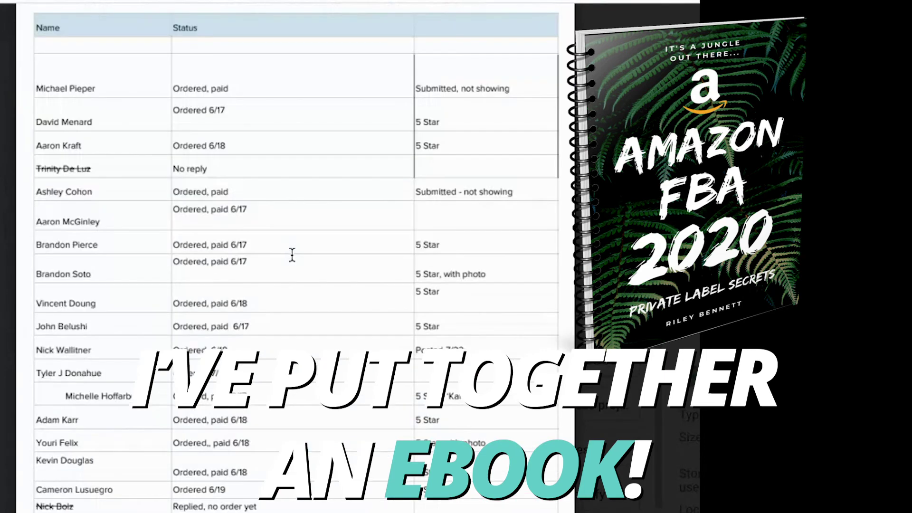
scroll(292, 256, "down", 20)
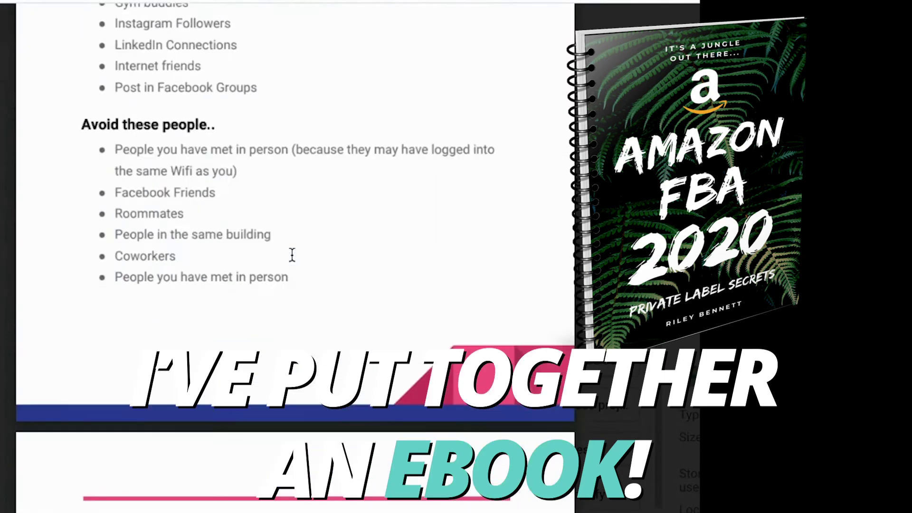
- Skim the guide's advice on micro influencers, Fiverr unboxing videos and contacting Amazon Top Reviewers
scroll(292, 255, "down", 20)
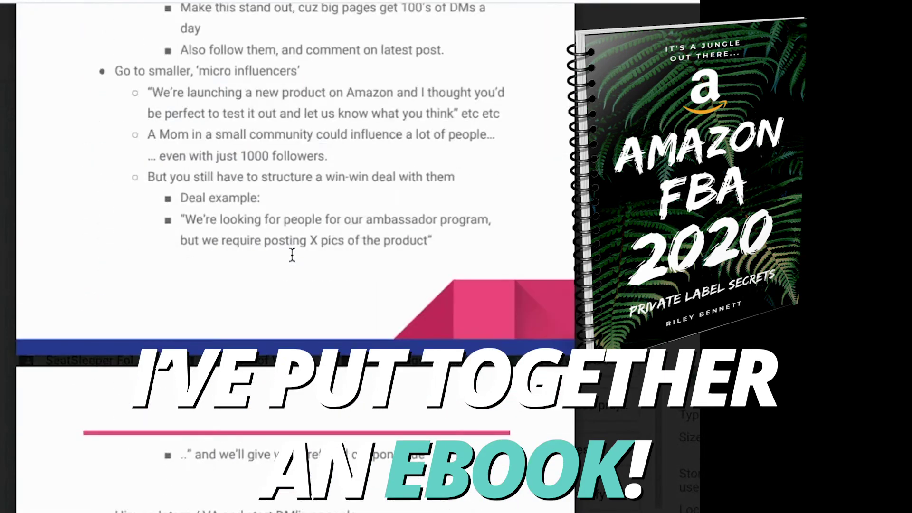
scroll(292, 256, "down", 20)
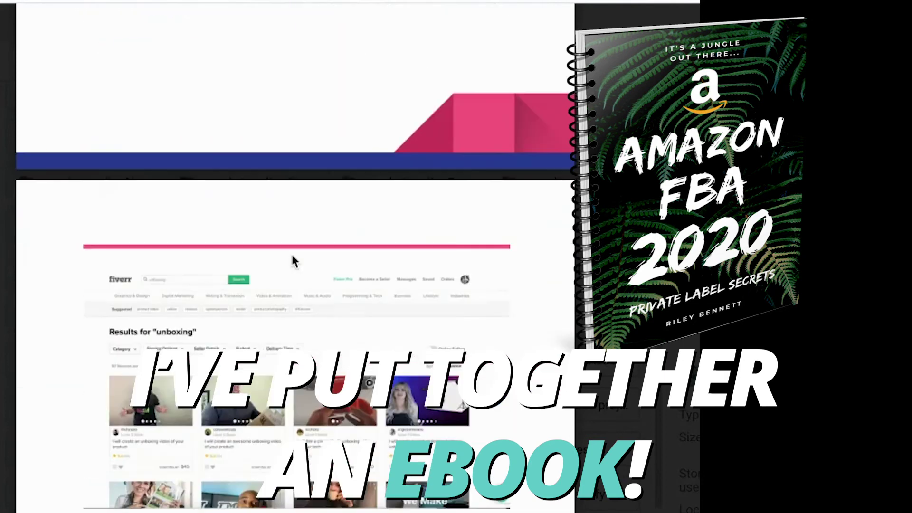
scroll(292, 255, "down", 20)
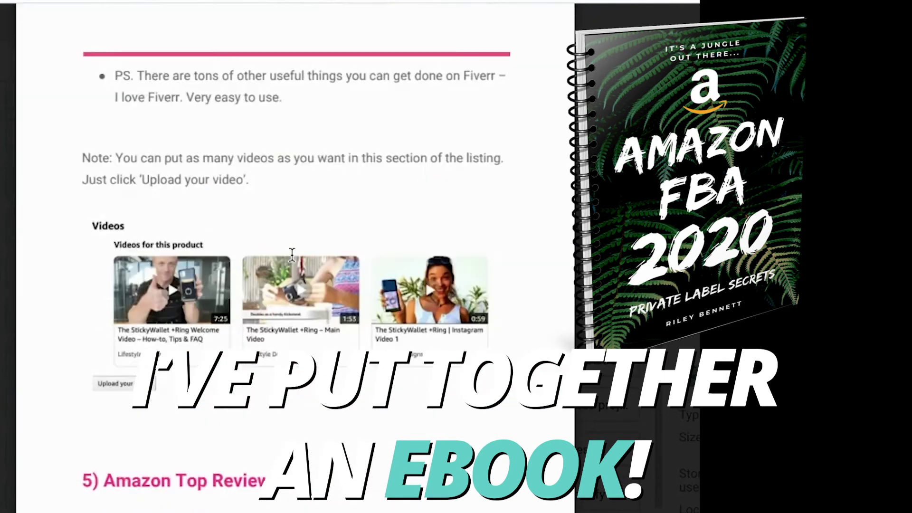
scroll(292, 255, "down", 20)
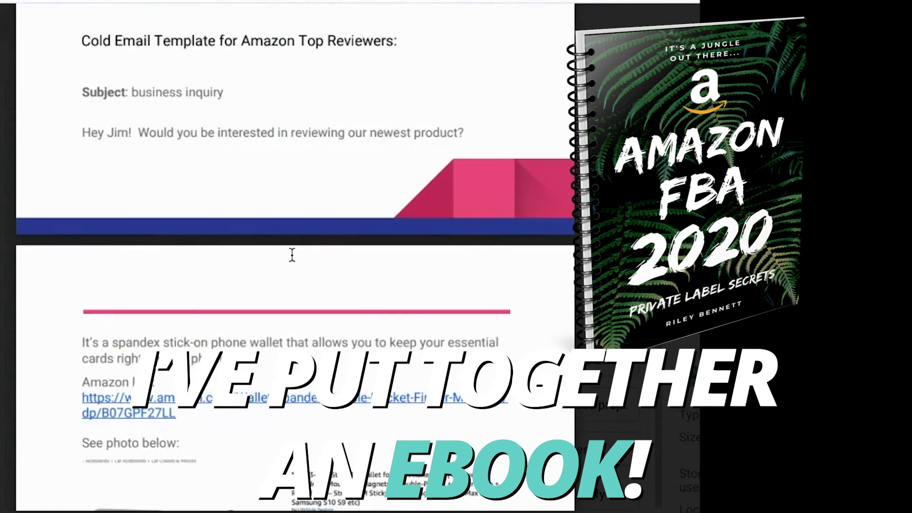
scroll(292, 255, "down", 15)
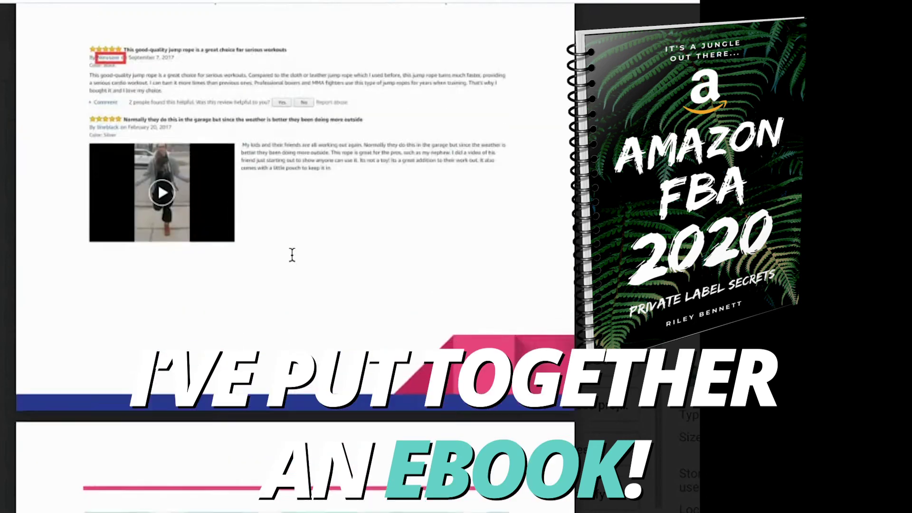
- Review the guide's auto-follow-up email example and its insert card and Messenger list strategy
scroll(292, 255, "down", 10)
scroll(293, 255, "down", 8)
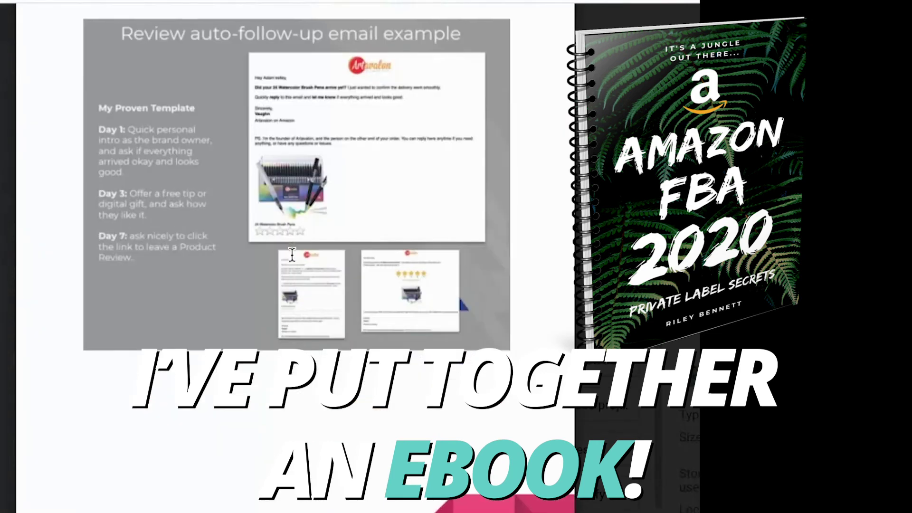
scroll(292, 255, "down", 10)
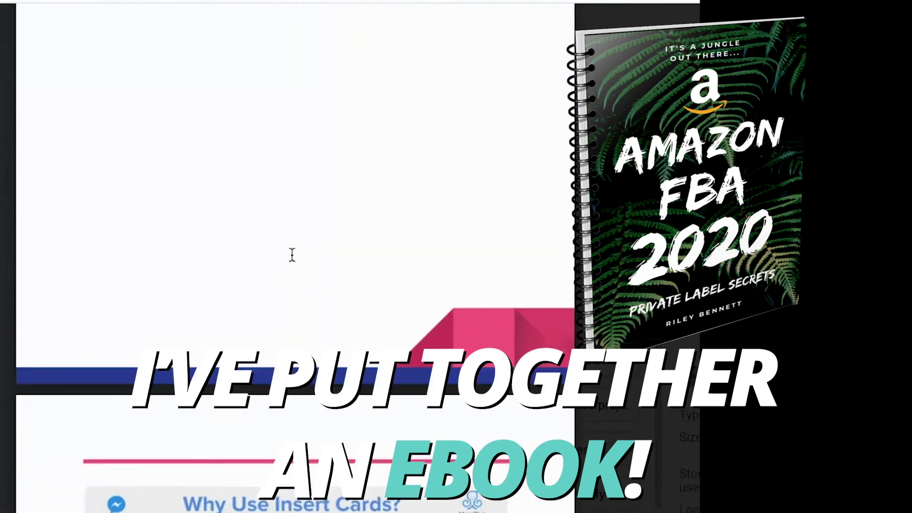
scroll(292, 255, "down", 10)
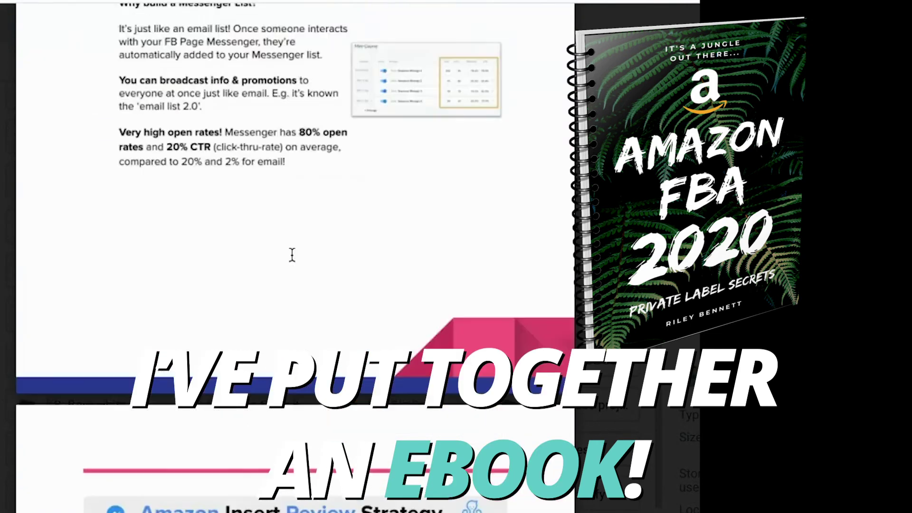
scroll(293, 256, "down", 10)
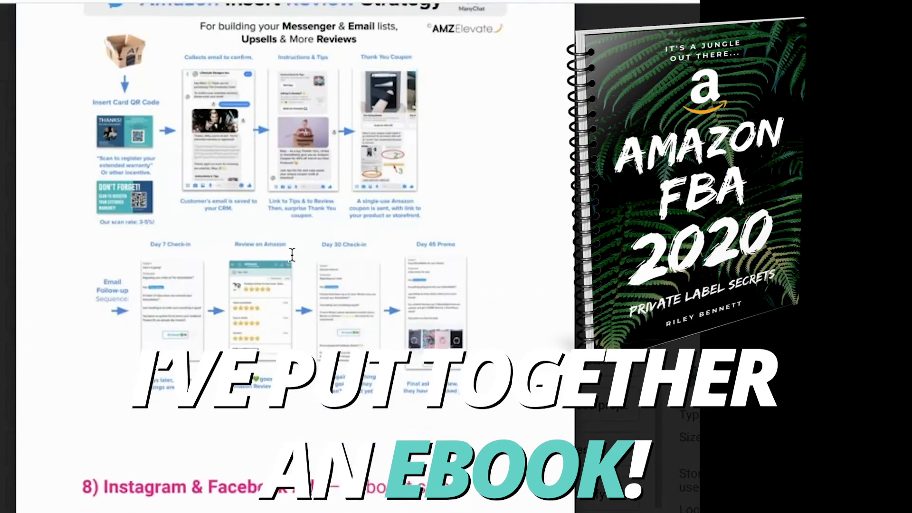
scroll(292, 256, "down", 8)
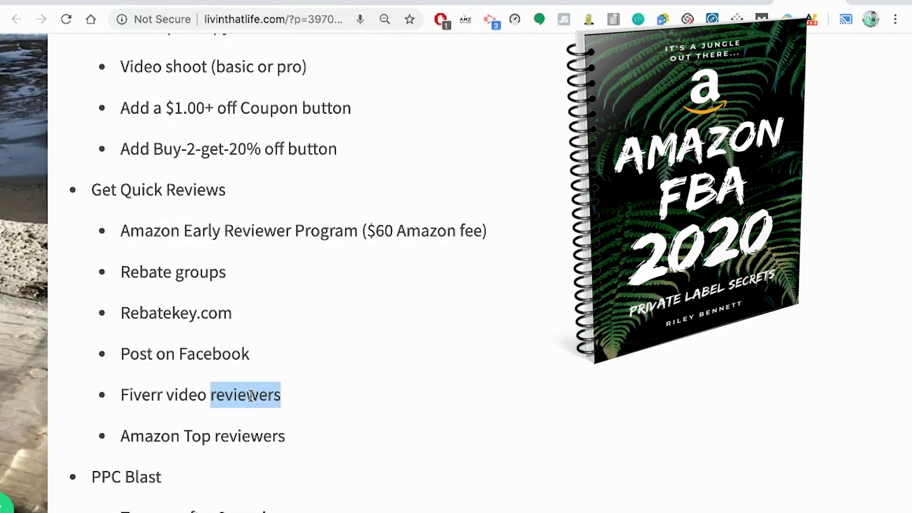
- On the blog post's launch checklist, highlight "Fiverr video reviewers" and the PPC Blast tip "Turn on after 2+ reviews"
triple_click(252, 396)
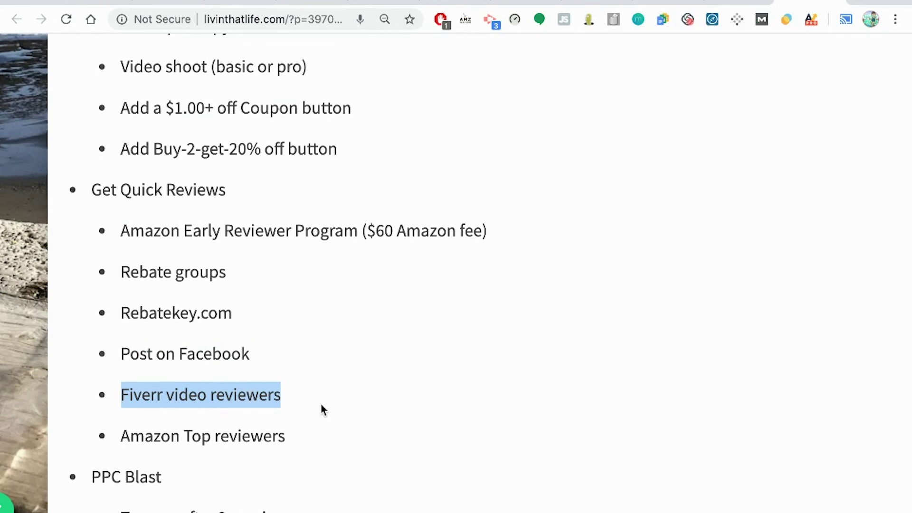
scroll(323, 409, "down", 4)
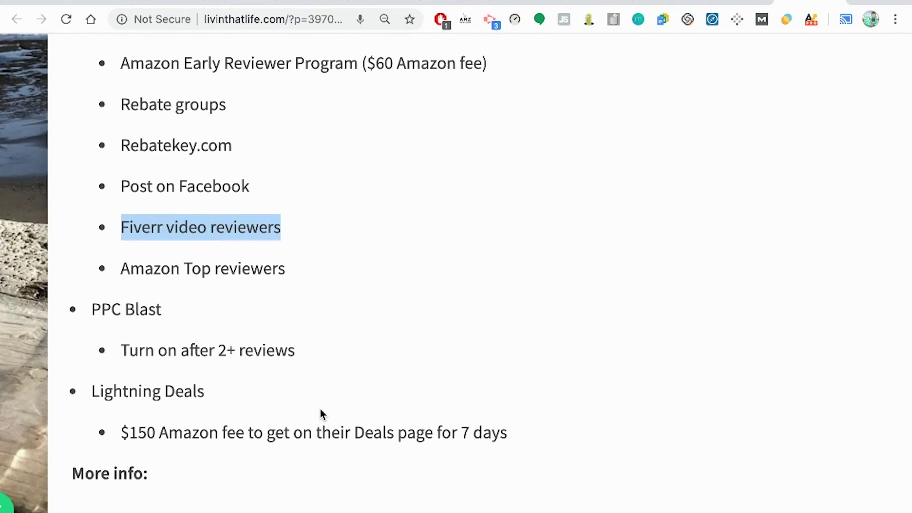
triple_click(241, 354)
scroll(338, 334, "down", 1)
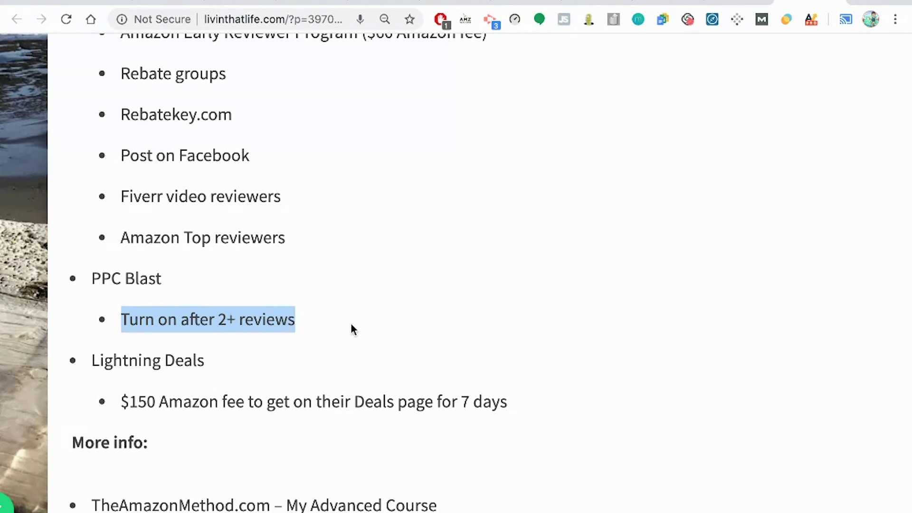
- Highlight "fee" in the $150 Amazon fee line and the "Lightning Deals" item, then return to the start of "Step 3: Launch on Amazon"
scroll(353, 329, "up", 2)
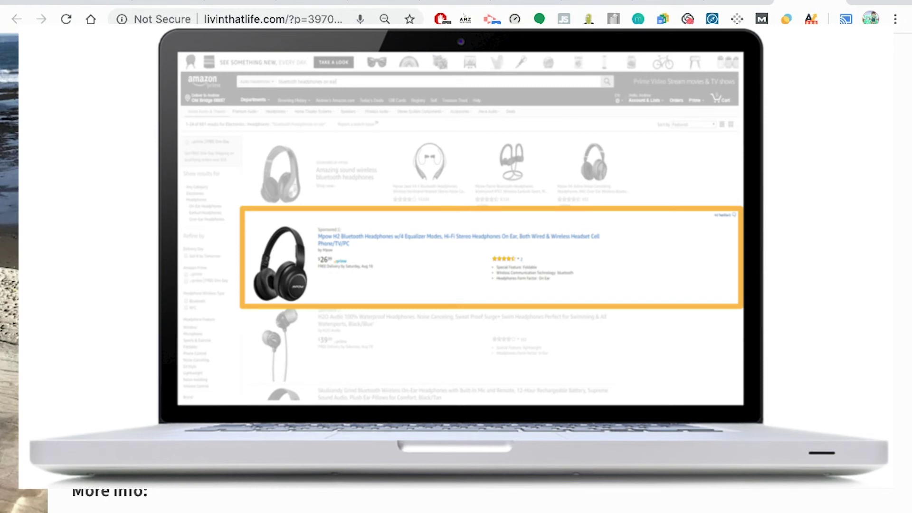
double_click(233, 450)
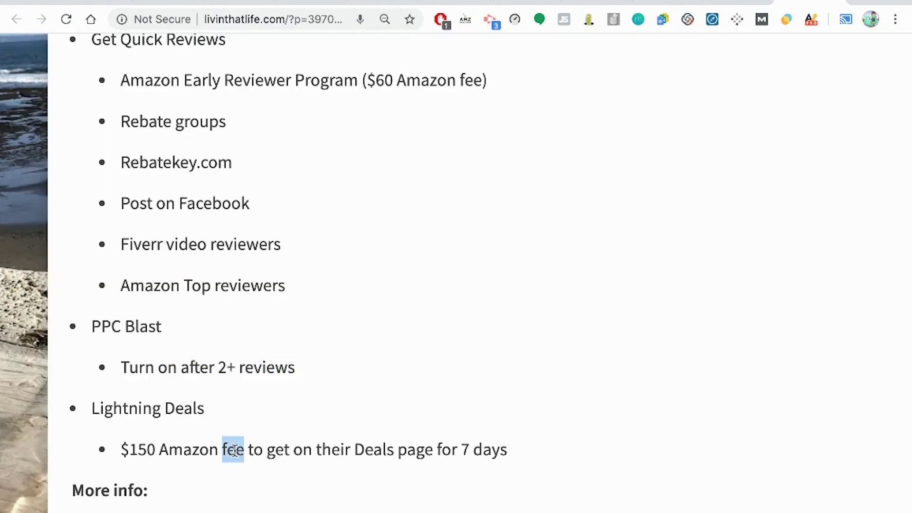
triple_click(163, 414)
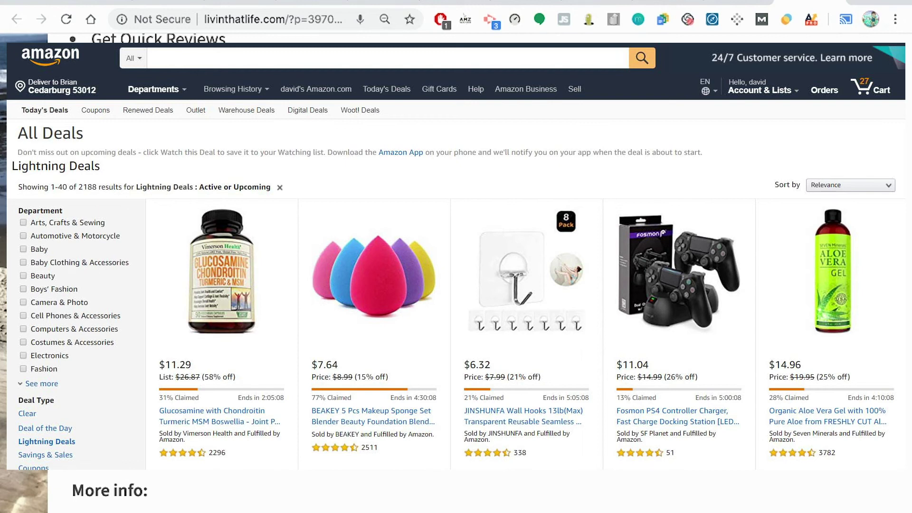
scroll(238, 349, "up", 6)
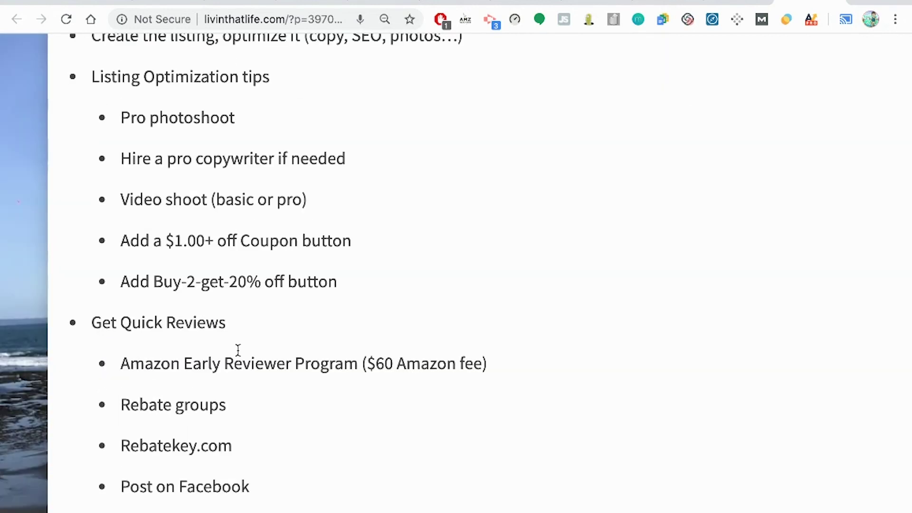
scroll(203, 198, "up", 5)
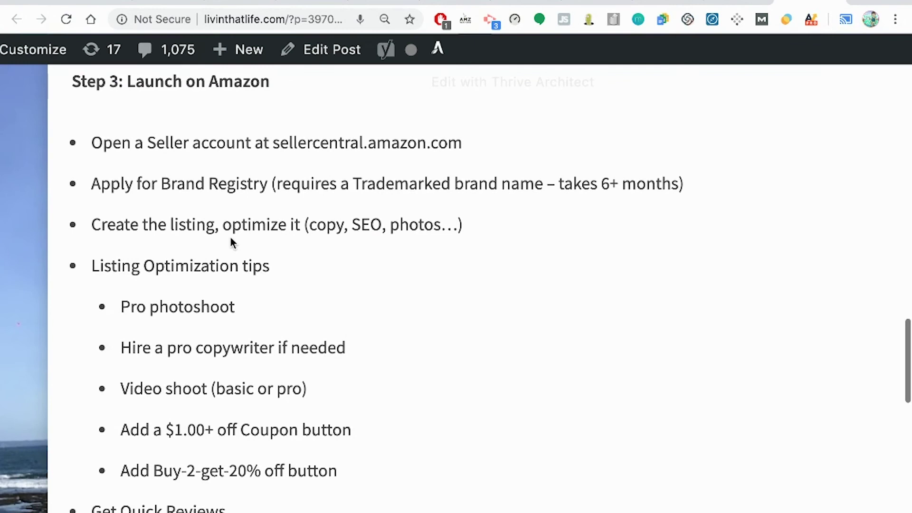